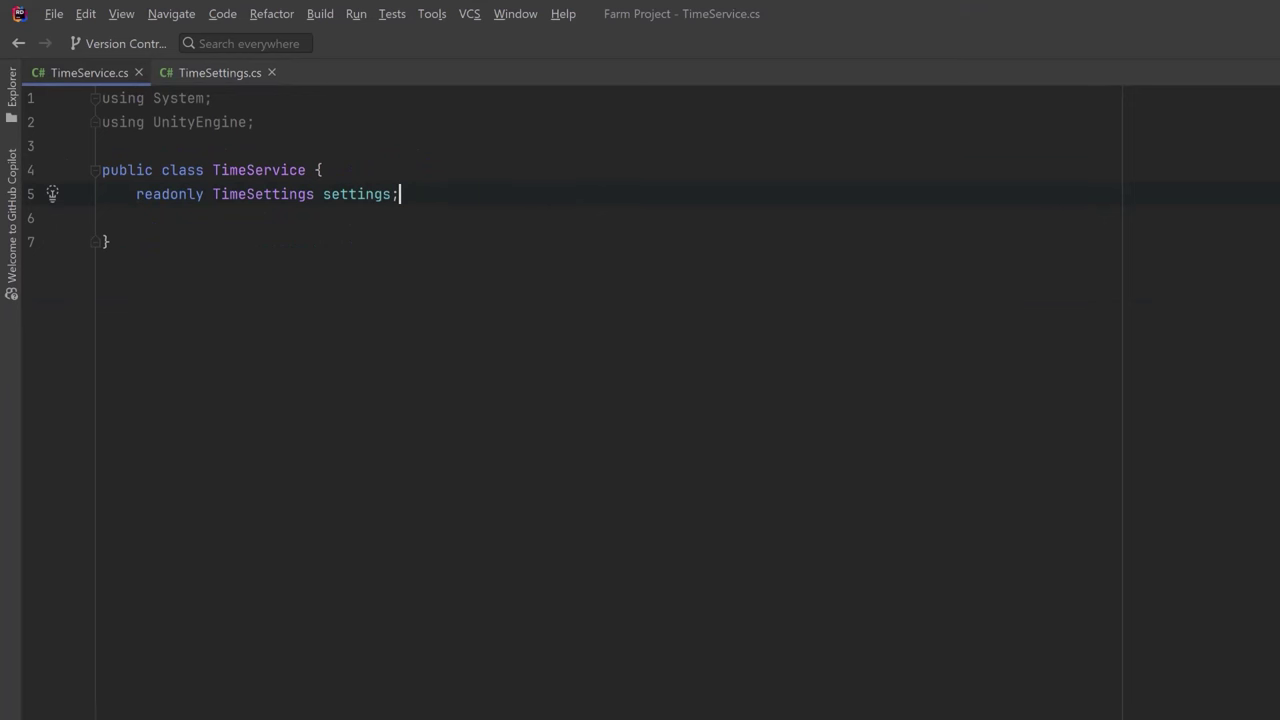
Declare a DateTime currentTime and readonly TimeSpan sunriseTime and sunsetTime fields, and add an empty public TimeService(TimeSettings settings) constructor
type("DateTime currentTime;     readonly TimeSpan sunriseTime;     readonly TimeSpan sunsetTime;")
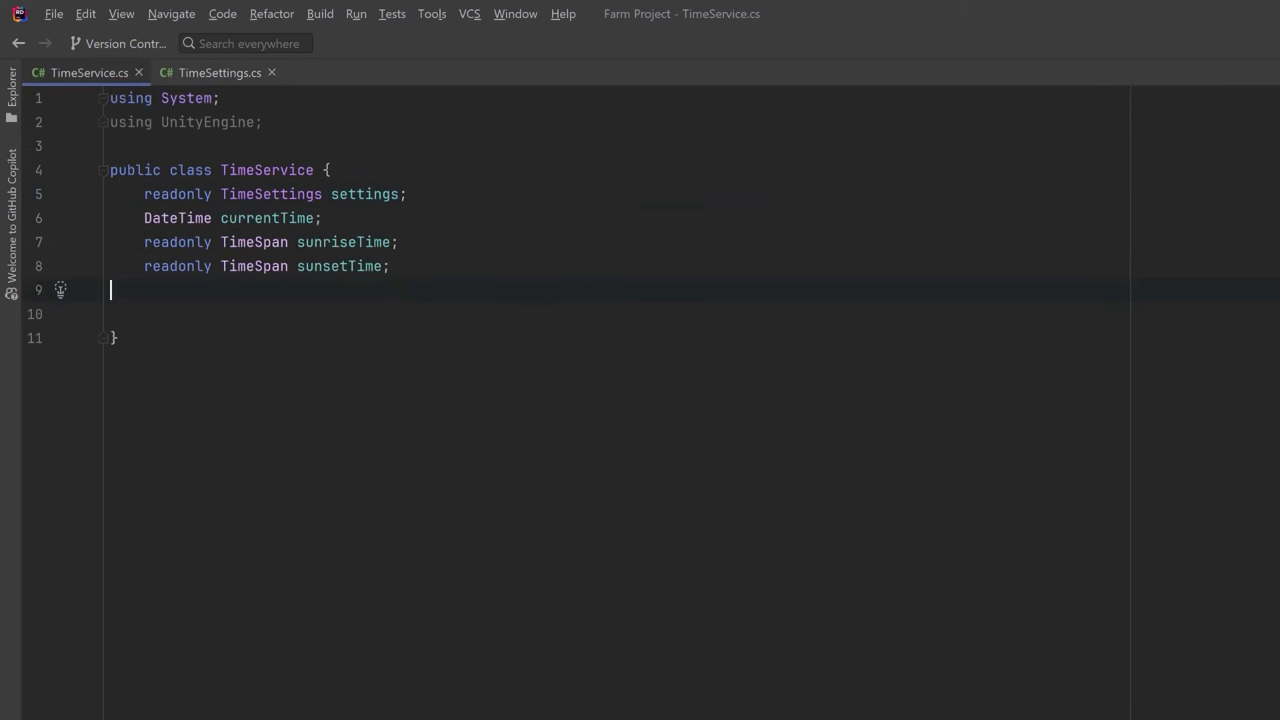
key("BackSpace")
type("public TimeService(TimeSettings settings) { }")
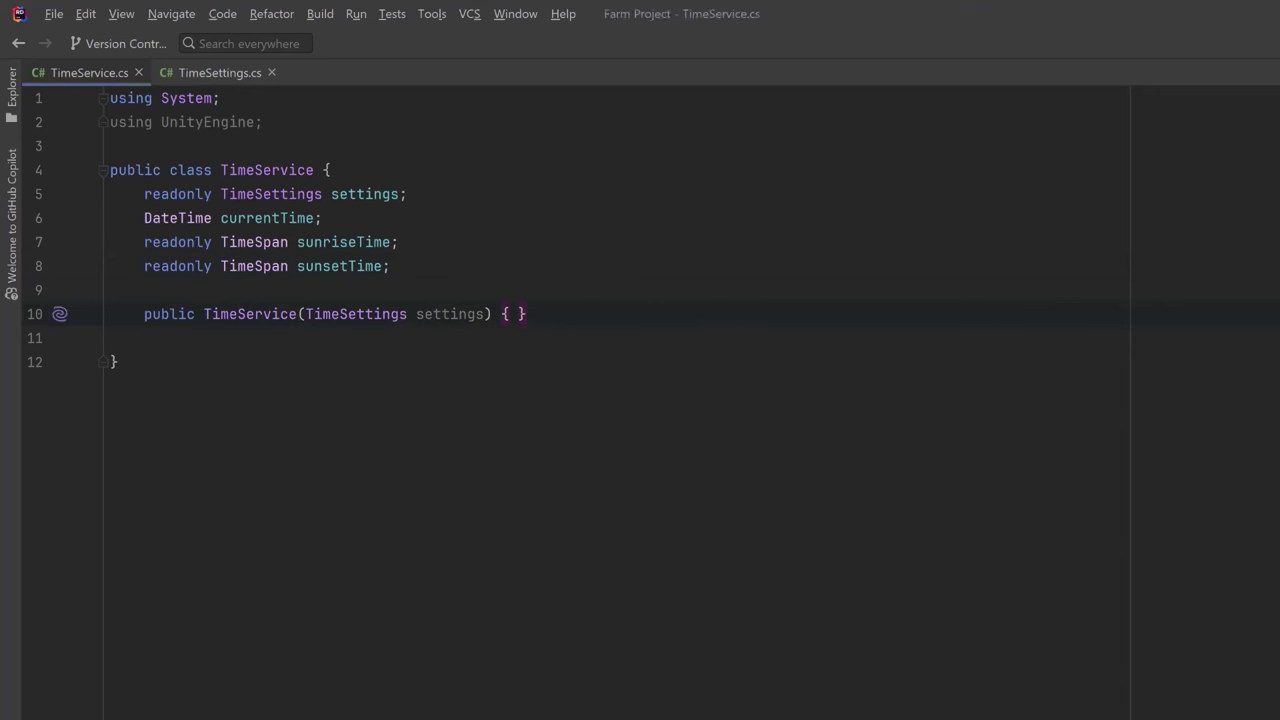
In the constructor, store settings, set currentTime to today's date plus settings.startHour, and derive sunriseTime and sunsetTime with TimeSpan.FromHours
key("Return")
key("Tab")
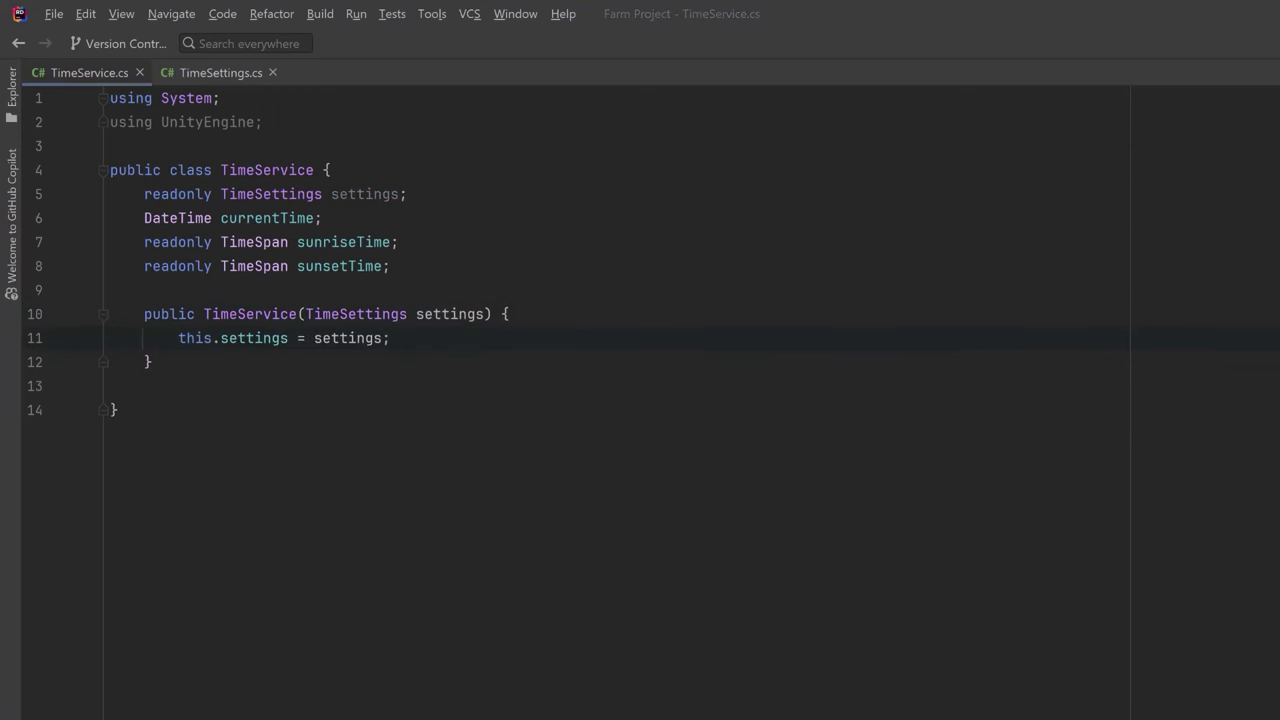
key("Return")
key("Tab")
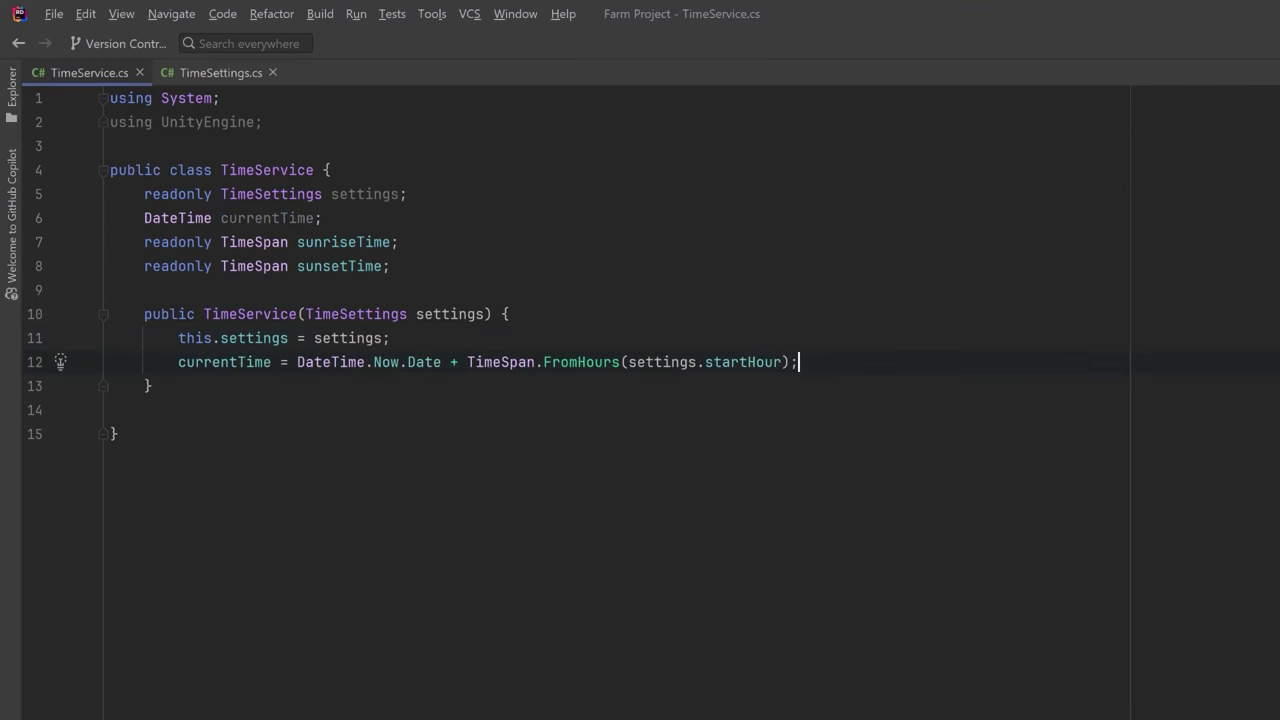
key("Return")
key("Tab")
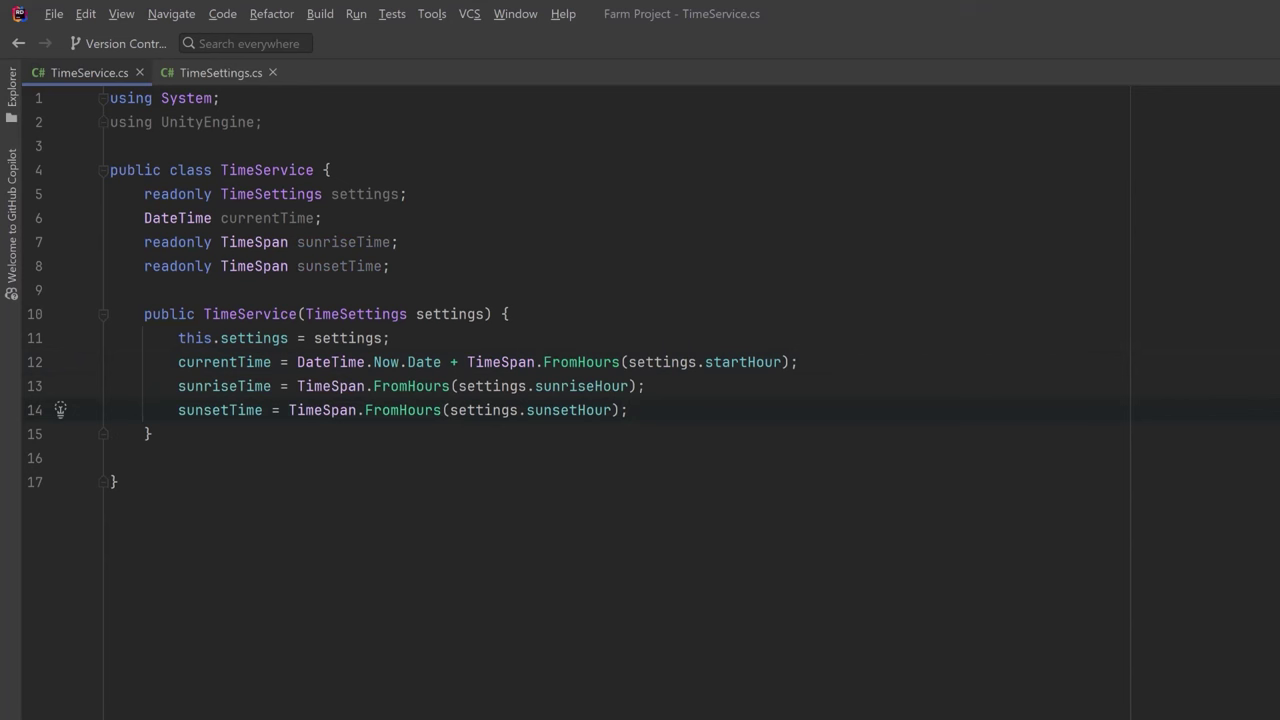
Add a public void UpdateTime(float deltaTime) method that advances currentTime by deltaTime * settings.timeMultiplier seconds
left_click(153, 434)
key("Return")
key("Return")
key("Tab")
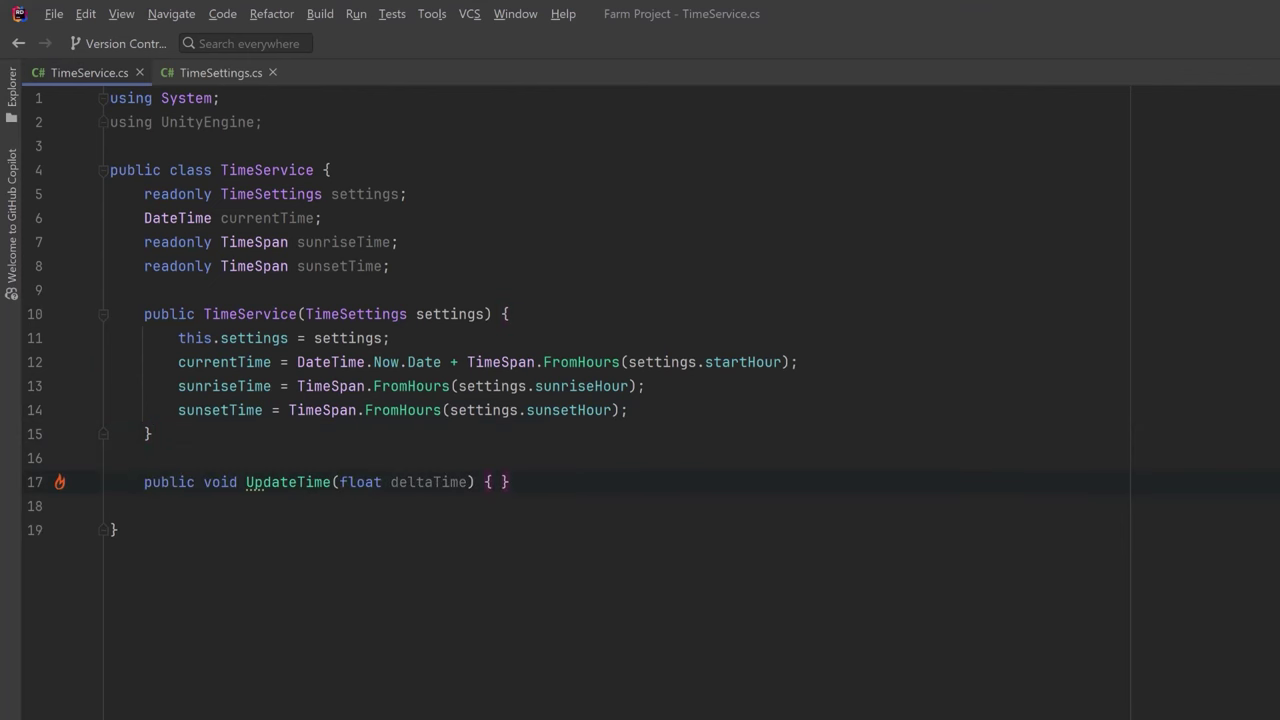
key("Tab")
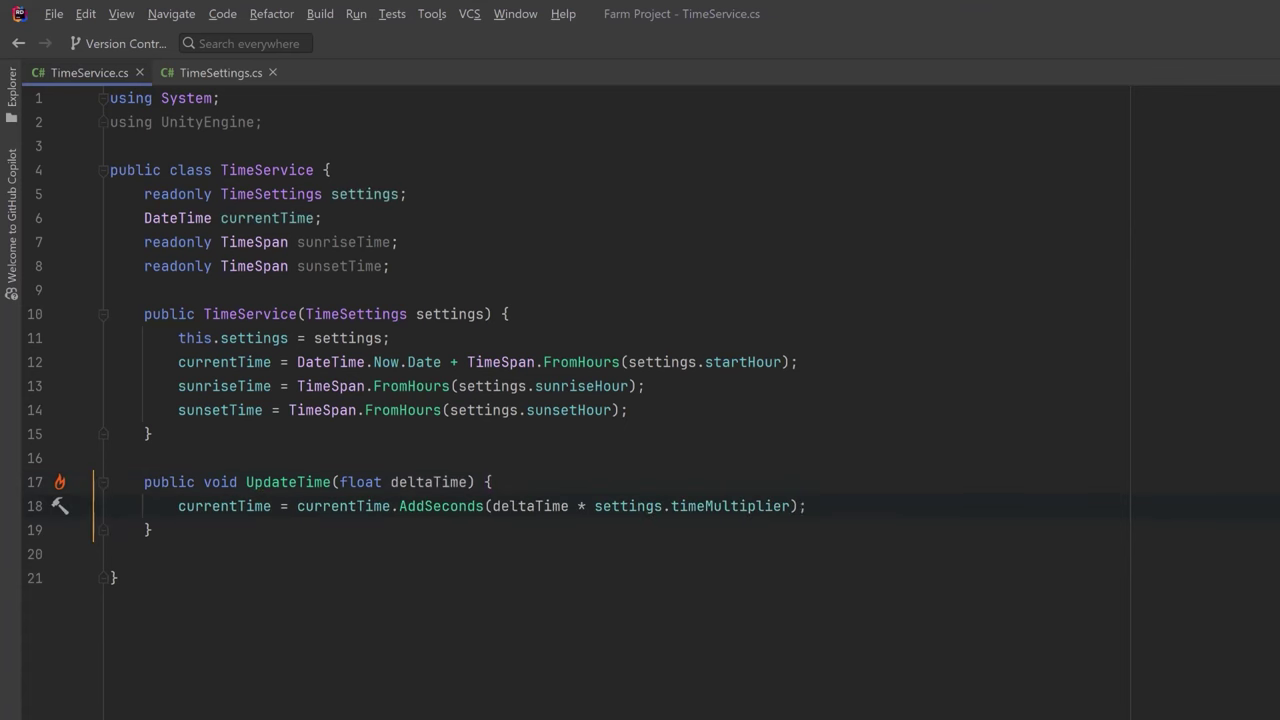
Add IsDayTime() testing currentTime.TimeOfDay between sunriseTime and sunsetTime, and CalculateDifference(TimeSpan from, TimeSpan to) adding 24 hours to negative differences
left_click(152, 530)
type("bool IsDayTime() => currentTime.TimeOfDay > sunriseTime && currentTime.TimeOfDay < sunsetTime;")
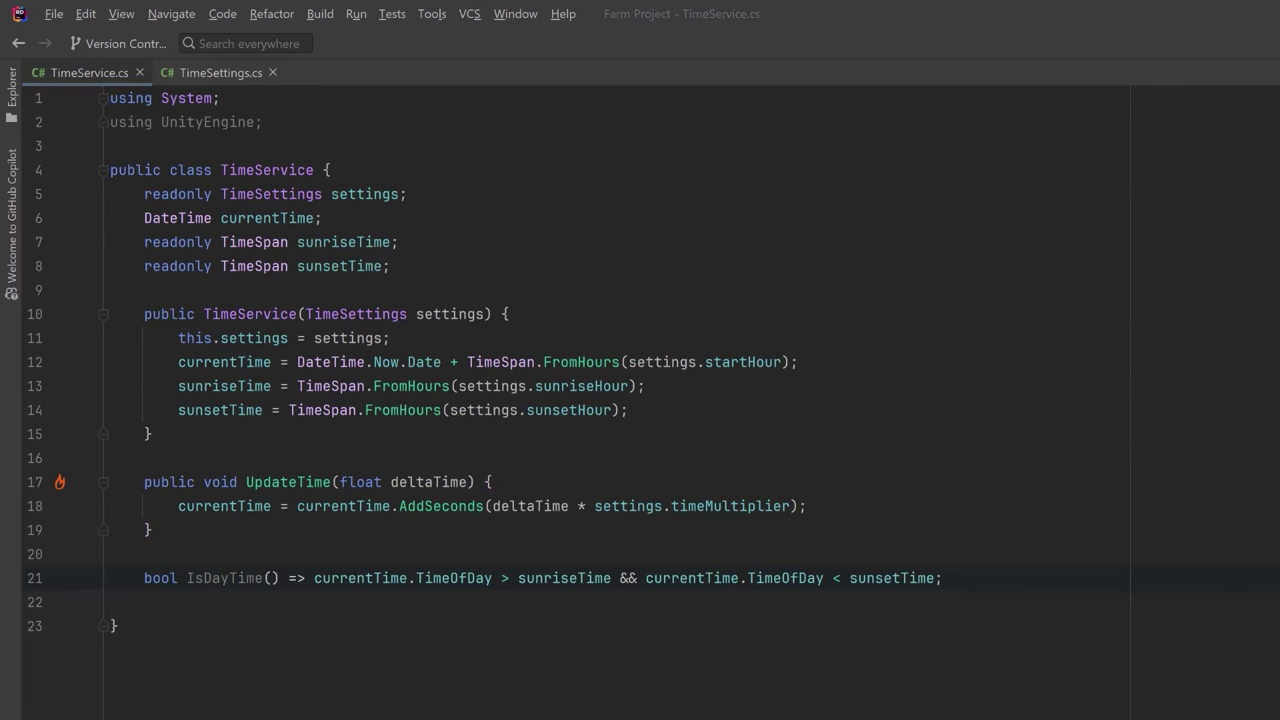
type("TimeSpan CalculateDifference(TimeSpan from, TimeSpan to) {         TimeSpan difference = to - from;         return difference.TotalHours < 0 ? difference + TimeSpan.FromHours(24) : difference;     }")
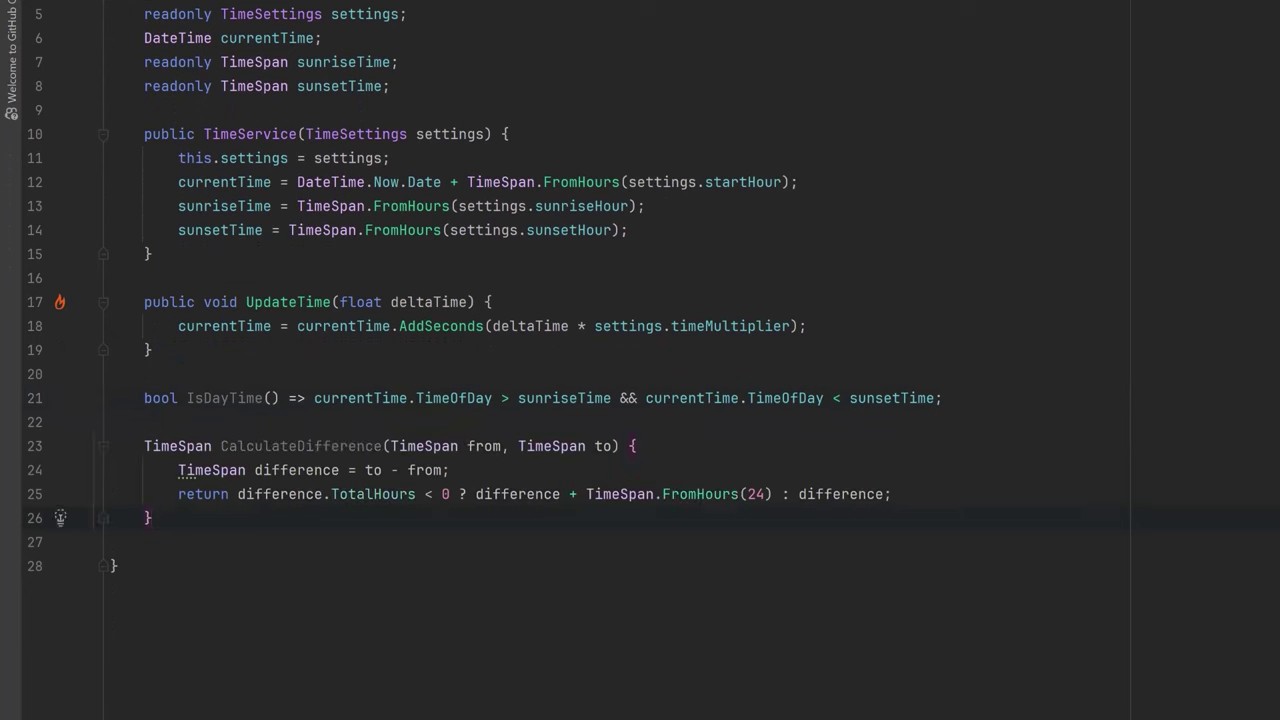
key("Delete")
Declare readonly Observable<bool> isDayTime and Observable<int> currentHour, with public Action events OnSunrise, OnSunset and OnHourChange above them defaulting to empty delegates
left_click(390, 86)
type("readonly Observable<bool> isDayTime; readonly Observable<int> currentHour;")
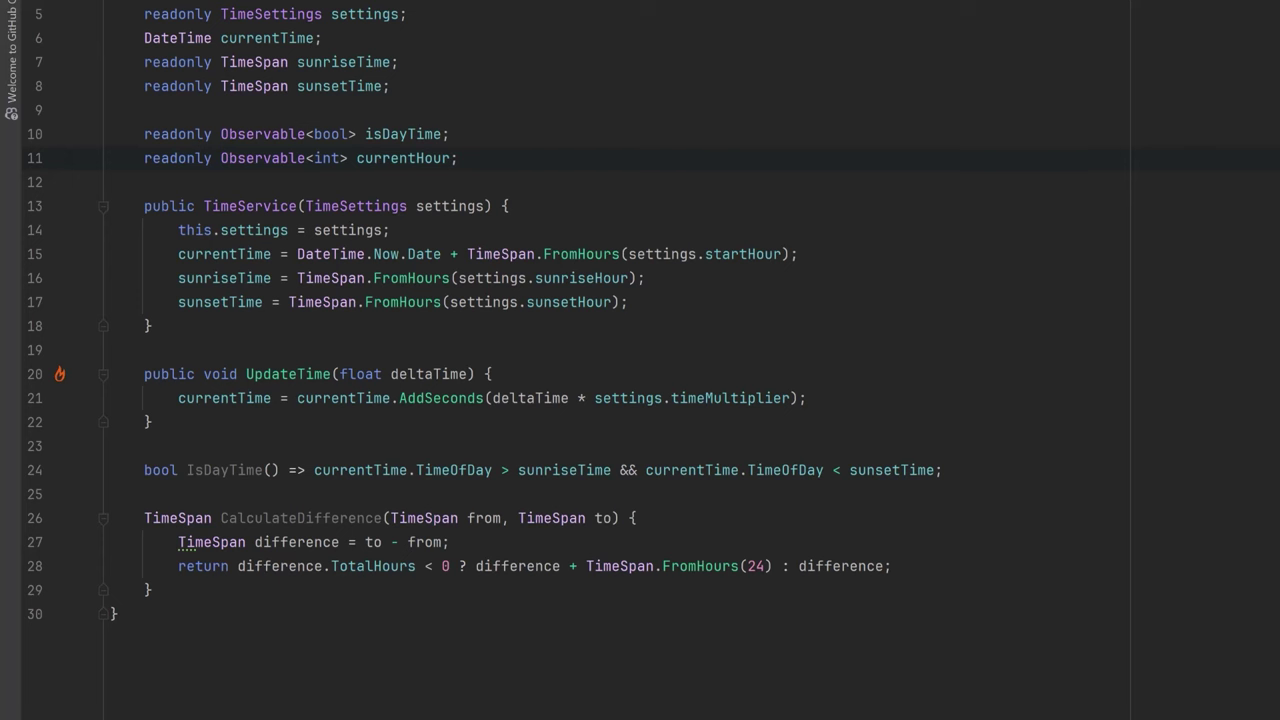
left_click(390, 86)
type("public event Action OnSunrise = delegate { }; public event Action OnSunset = delegate { }; public event Action OnHourChange = delegate { };")
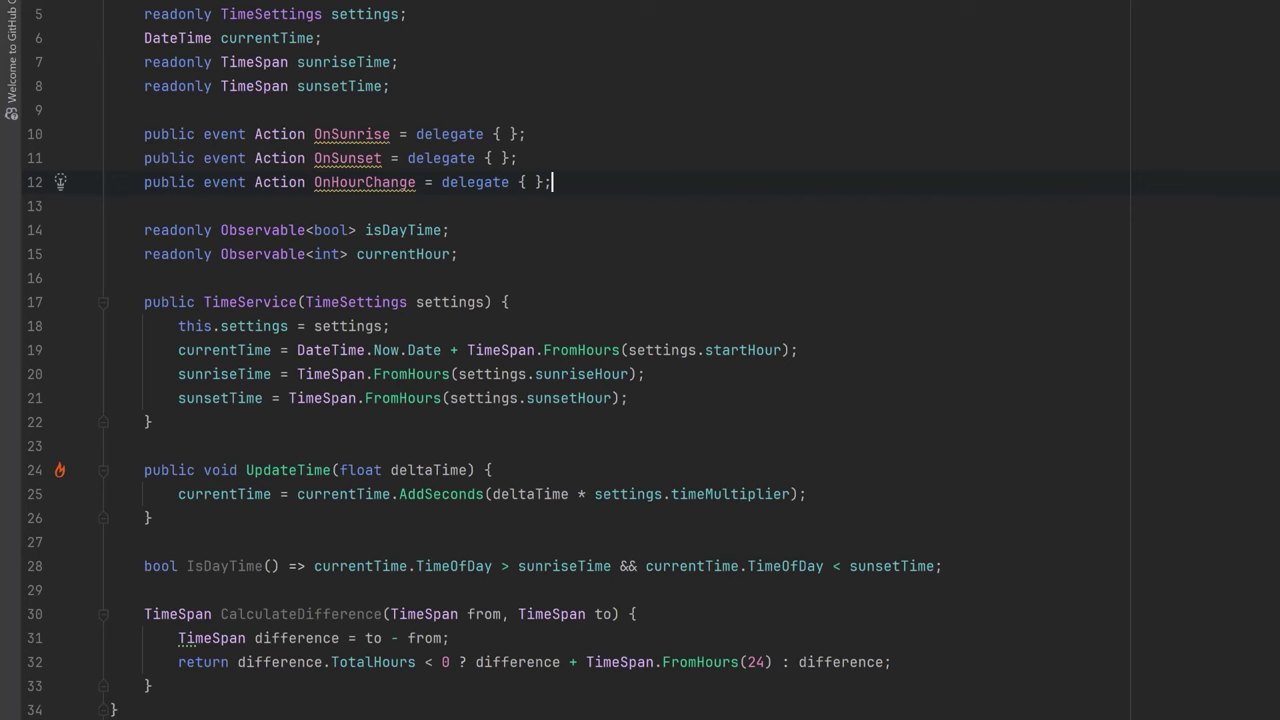
In the constructor, initialize isDayTime as an observable of IsDayTime() and currentHour as an observable of currentTime.Hour
left_click(628, 398)
type("isDayTime = new Observable<bool>(IsDayTime());         currentHour = new Observable<int>(currentTime.Hour);")
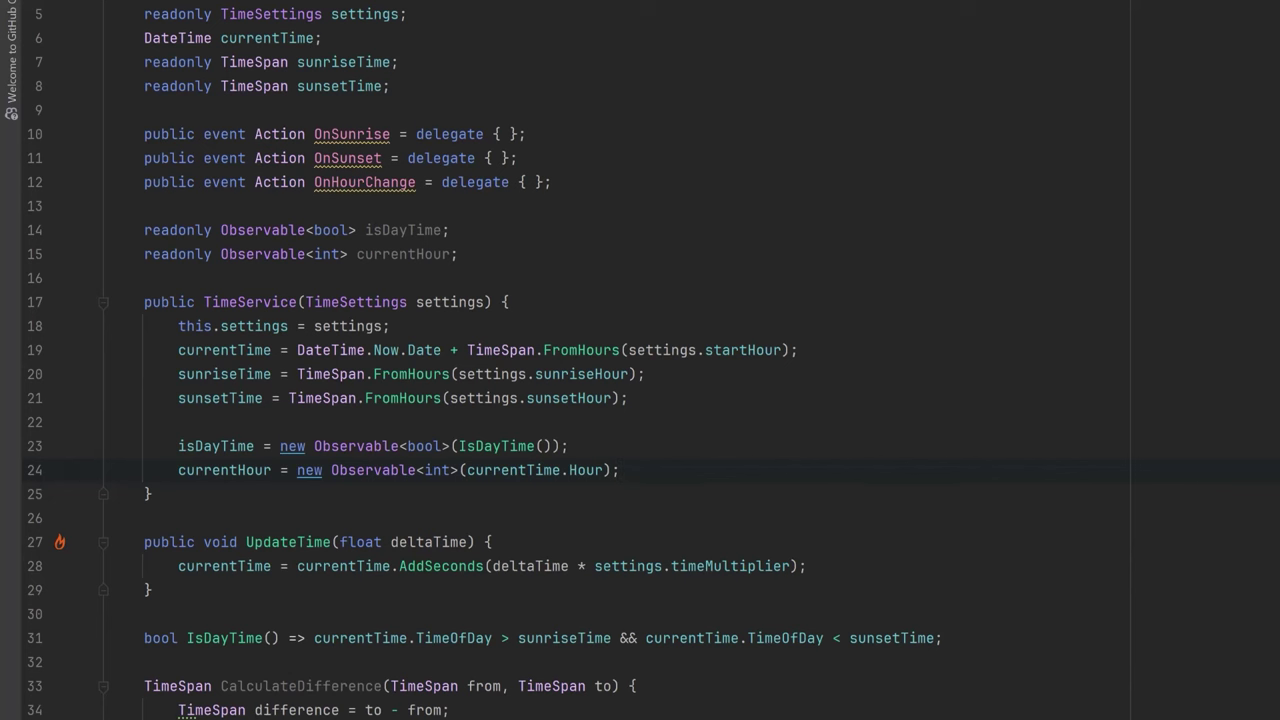
Invoke OnSunrise or OnSunset when isDayTime changes and OnHourChange when currentHour changes, and refresh both observables' values in UpdateTime
key("Return")
key("Return")
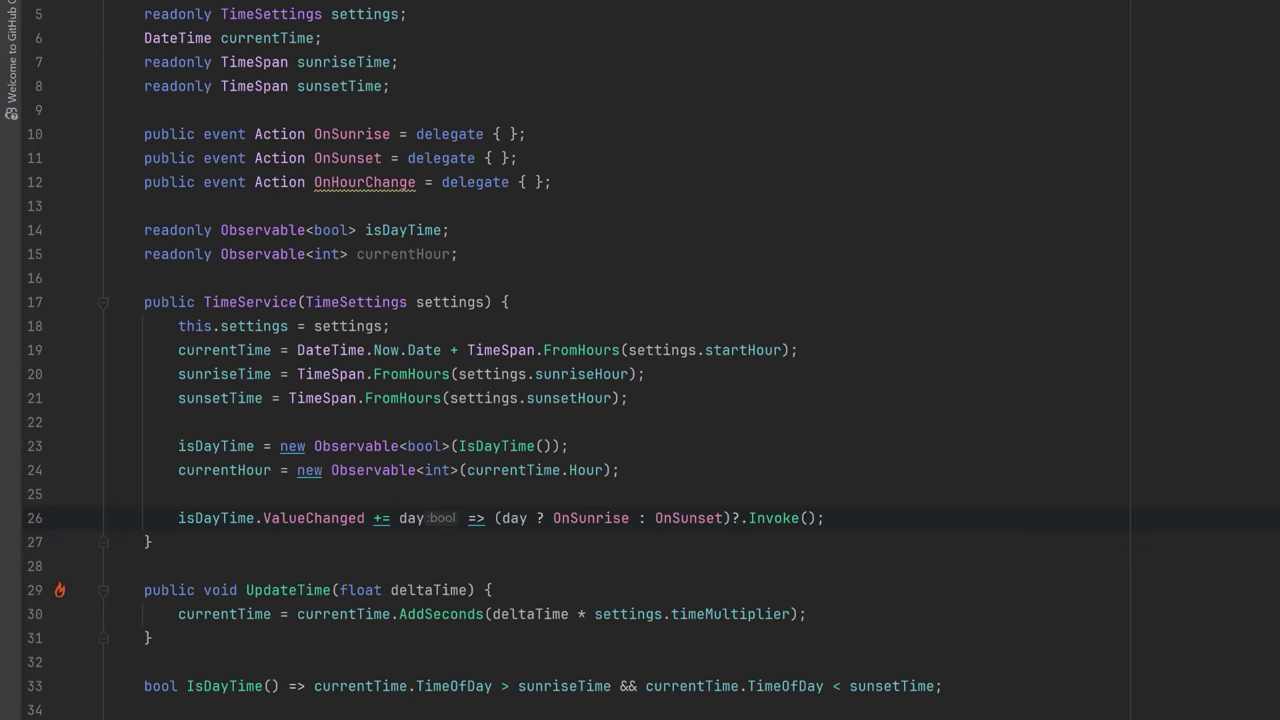
key("Return")
type("currentHour.ValueChanged += _ => OnHourChange?.Invoke();")
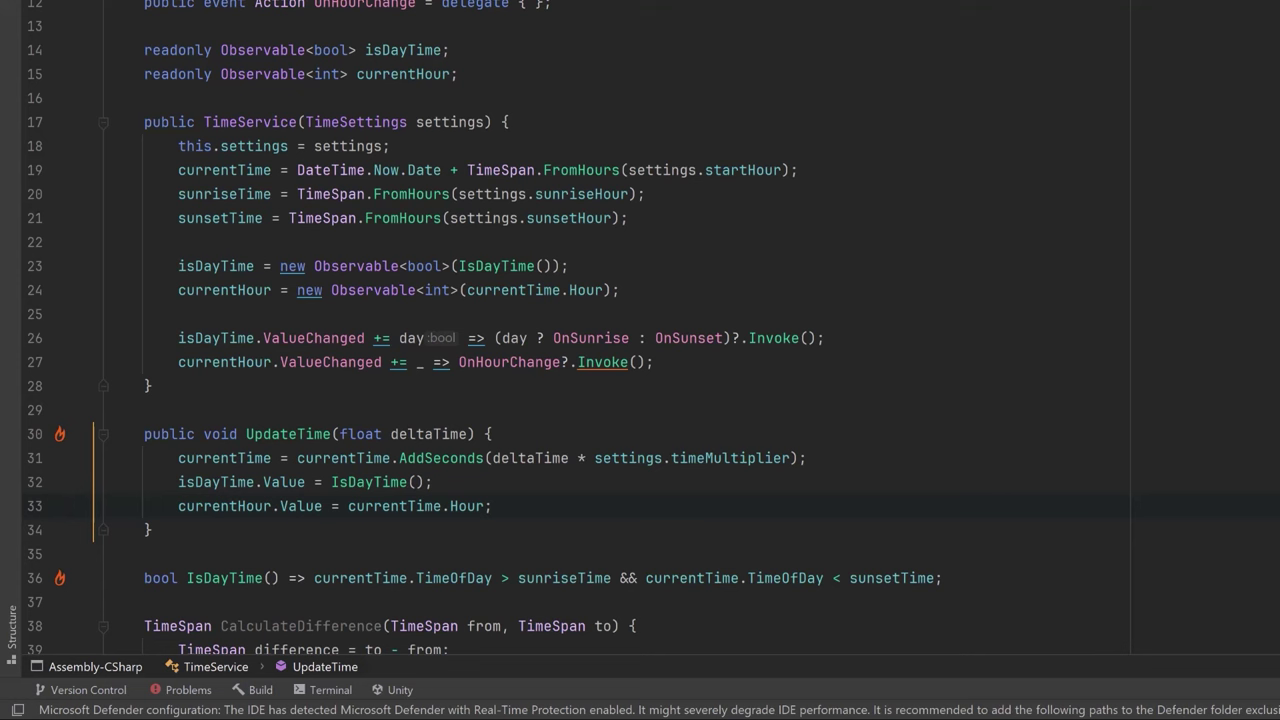
Add a public float CalculateSunAngle() method below UpdateTime that stores IsDayTime() in a bool isDay
scroll(578, 328, "down", 3)
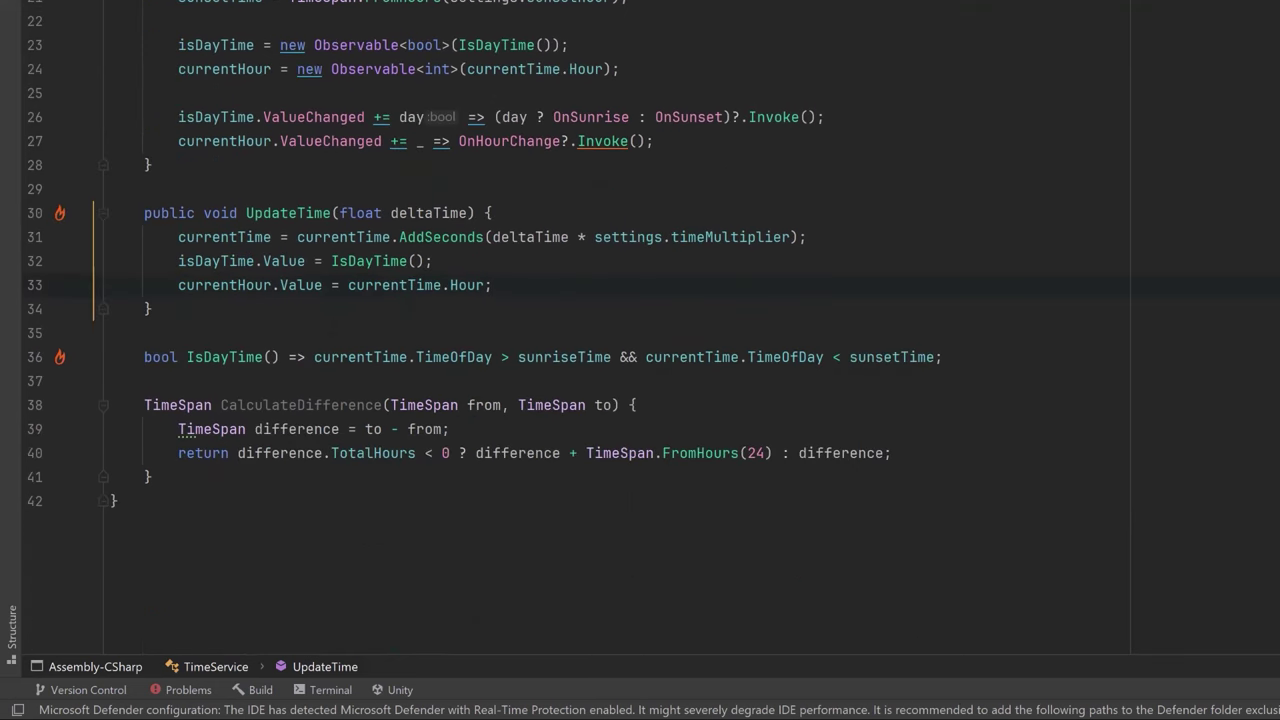
key("Return")
key("Return")
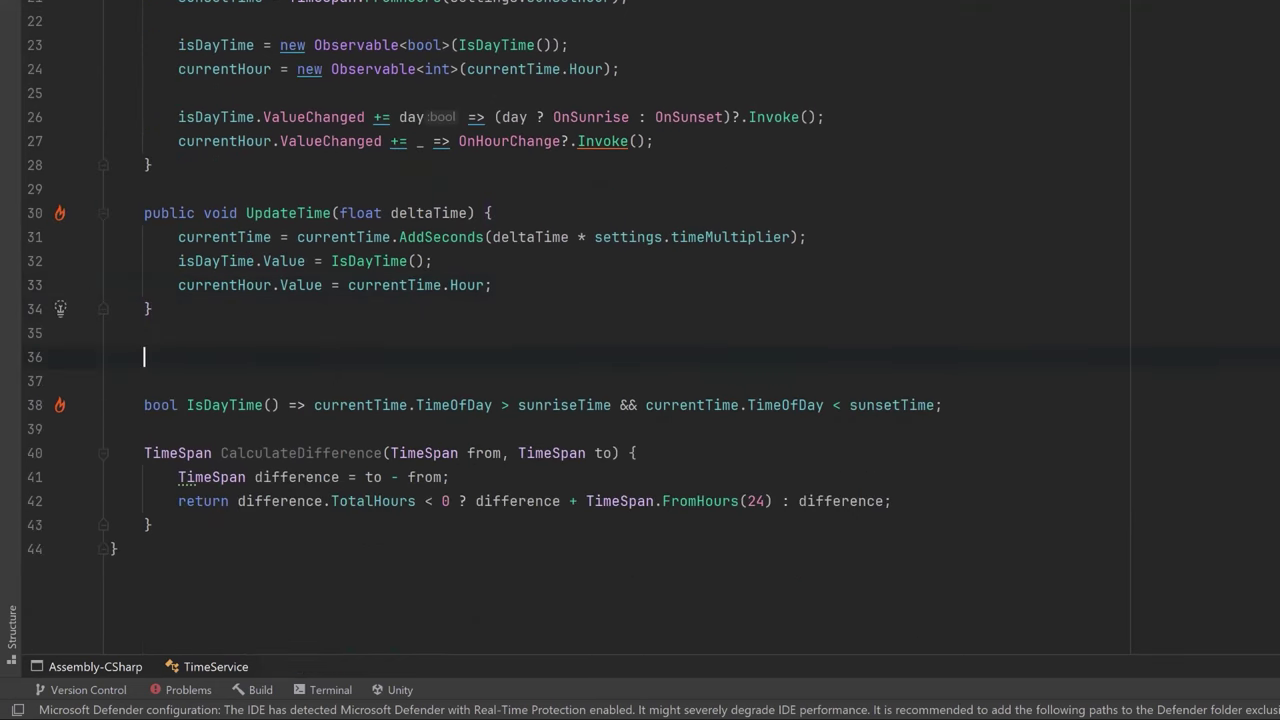
type("public float CalculateSunAngle() {}")
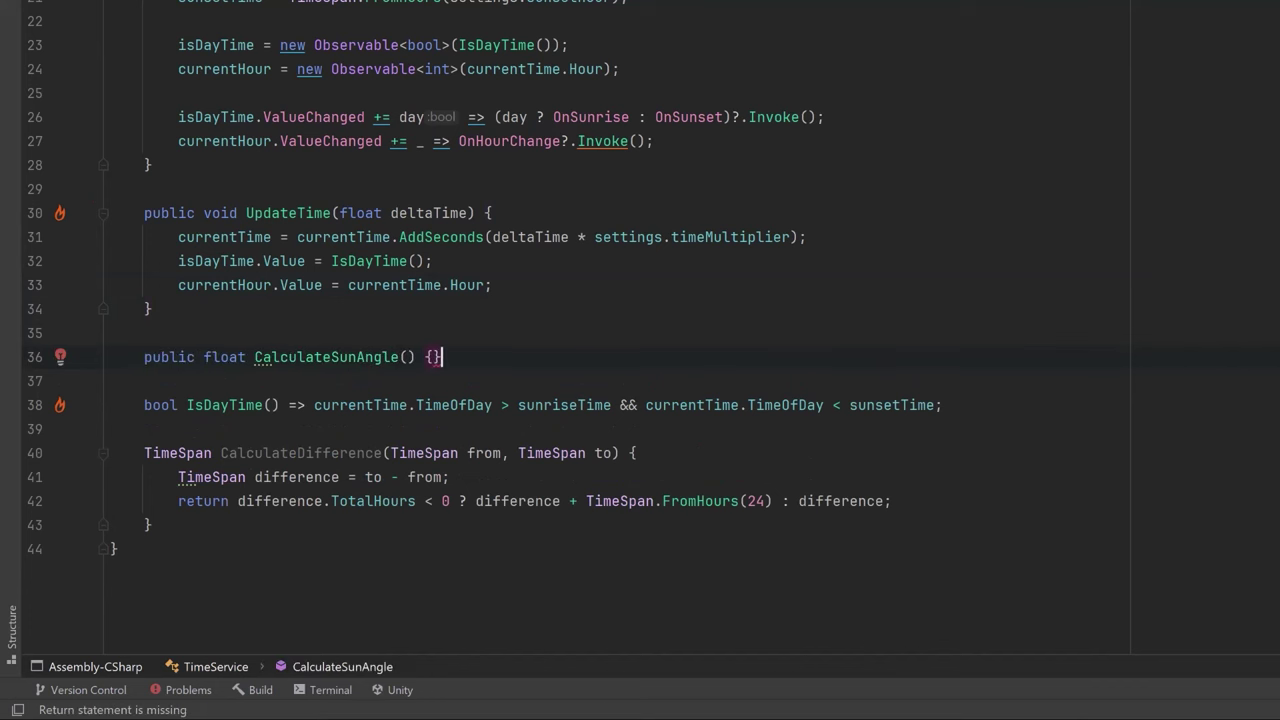
type("bool isDay = IsDayTime();")
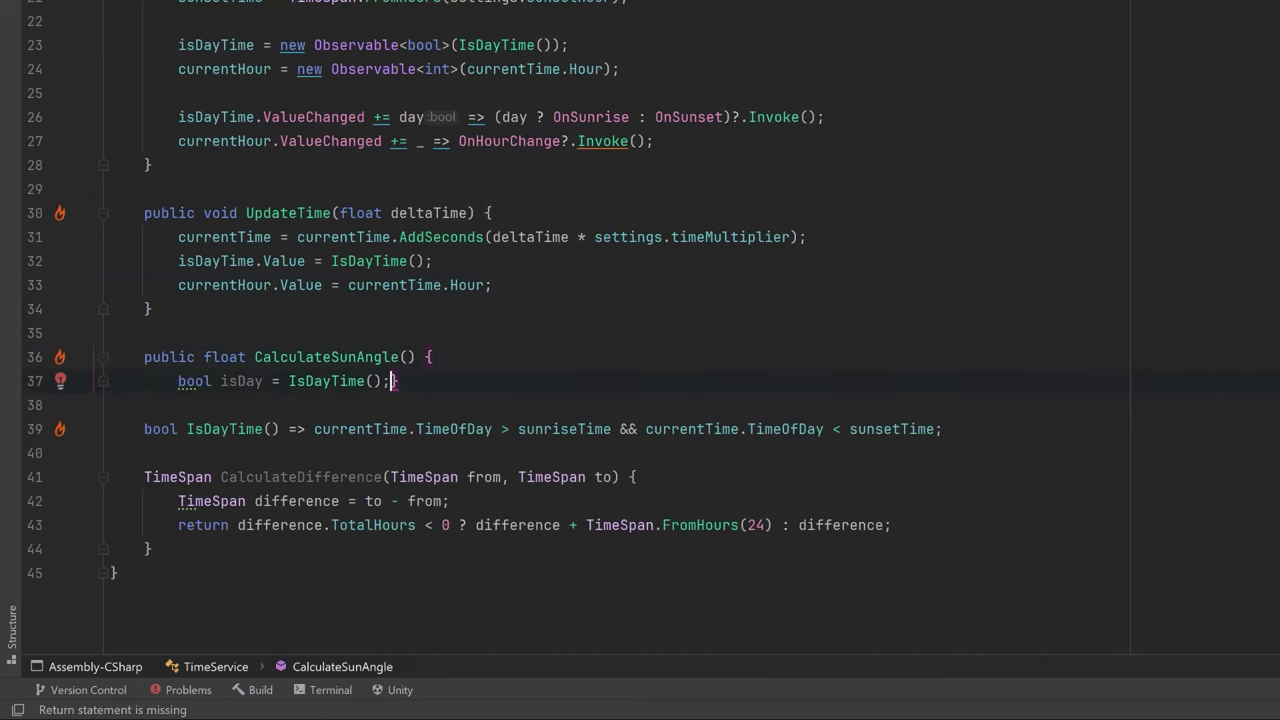
key("Return")
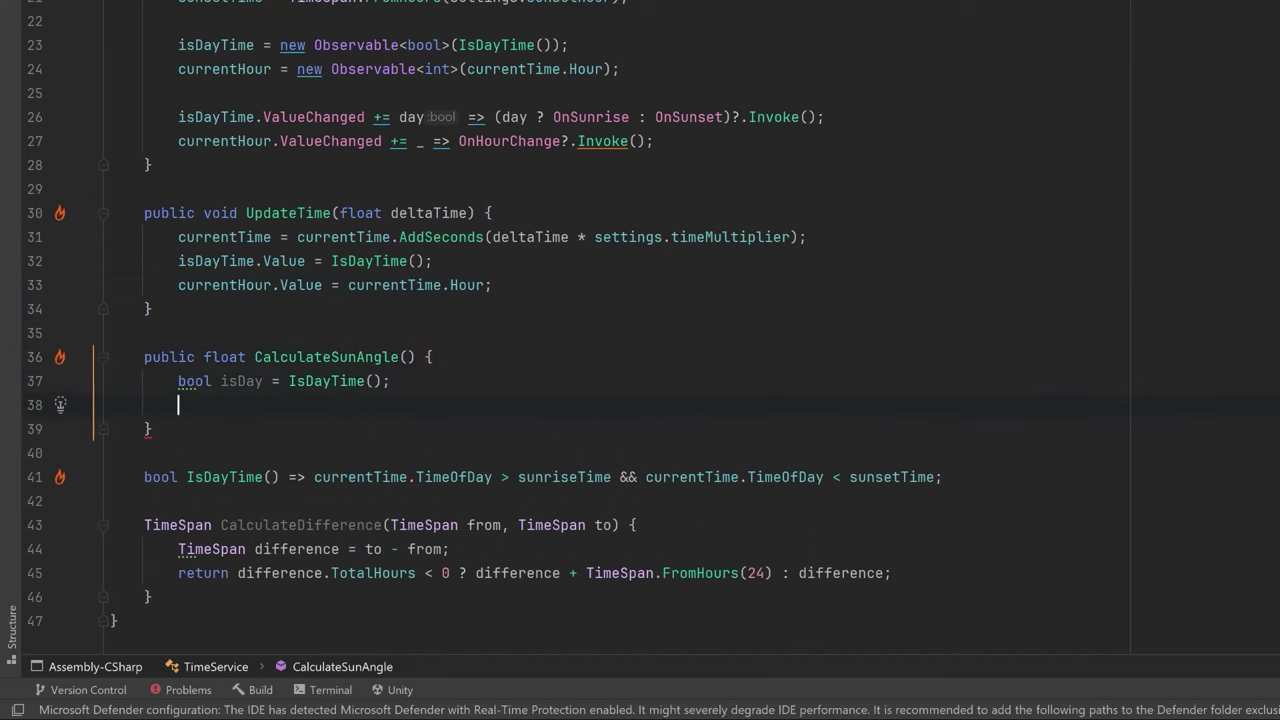
In CalculateSunAngle, declare startDegree as 0 by day or 180 by night, and choose the start and end times from sunriseTime and sunsetTime
type("float startDegree = isDay ? 0 : 180;")
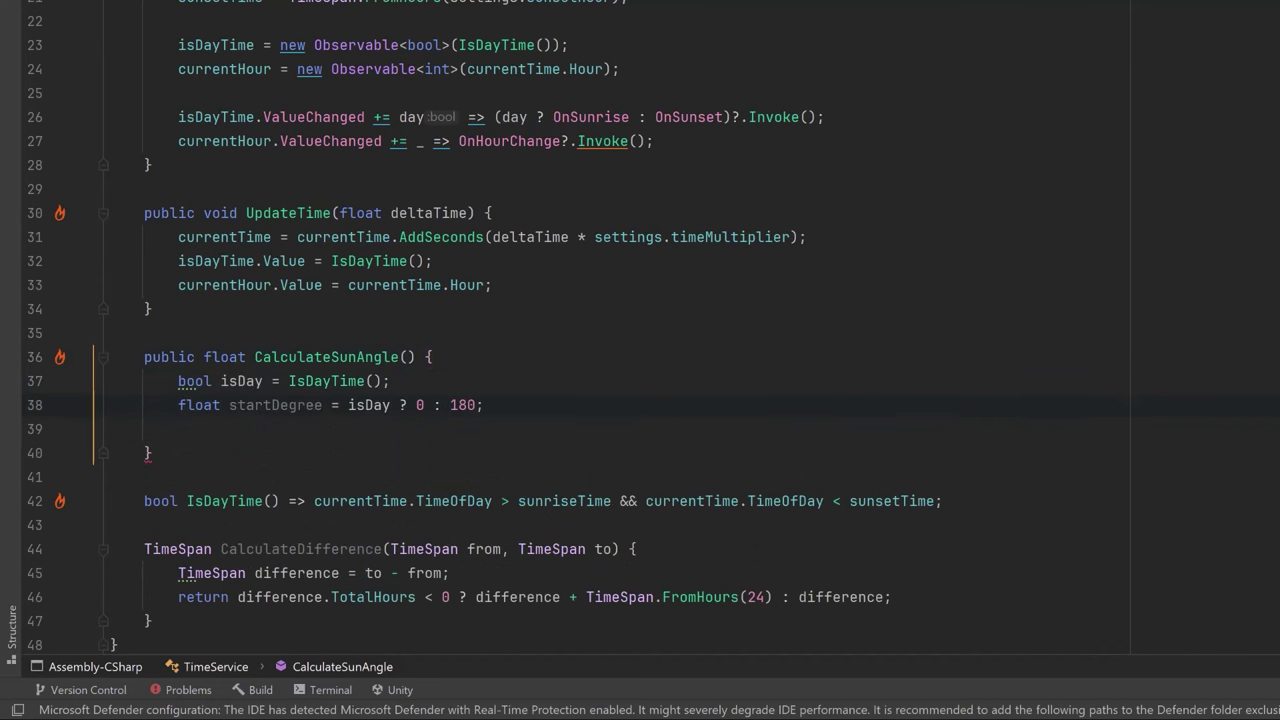
type("TimeSpan start = isDay ? sunriseTime : sunsetTime;")
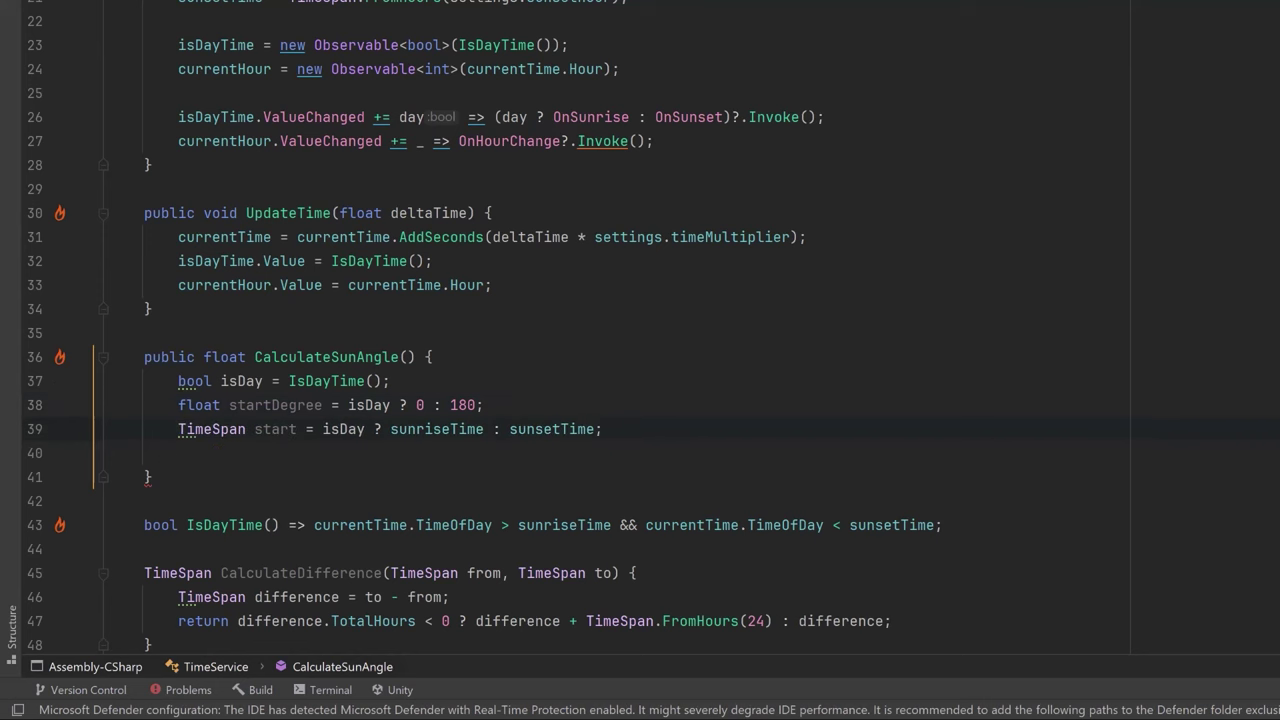
type("TimeSpan end = isDay ? sunsetTime : sunriseTime;")
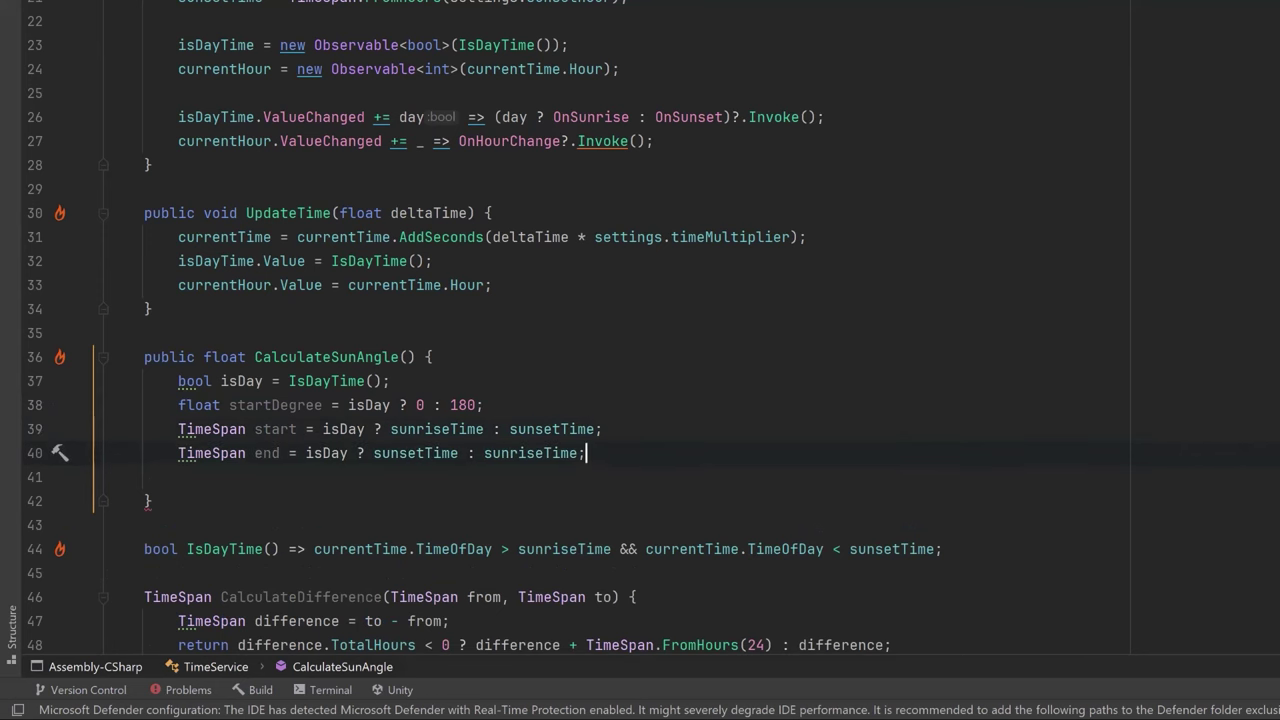
Compute totalTime from start to end and elapsedTime from start to currentTime.TimeOfDay using CalculateDifference
key("Return")
key("Return")
type("TimeSpan totalTime = CalculateDifference(start, end);")
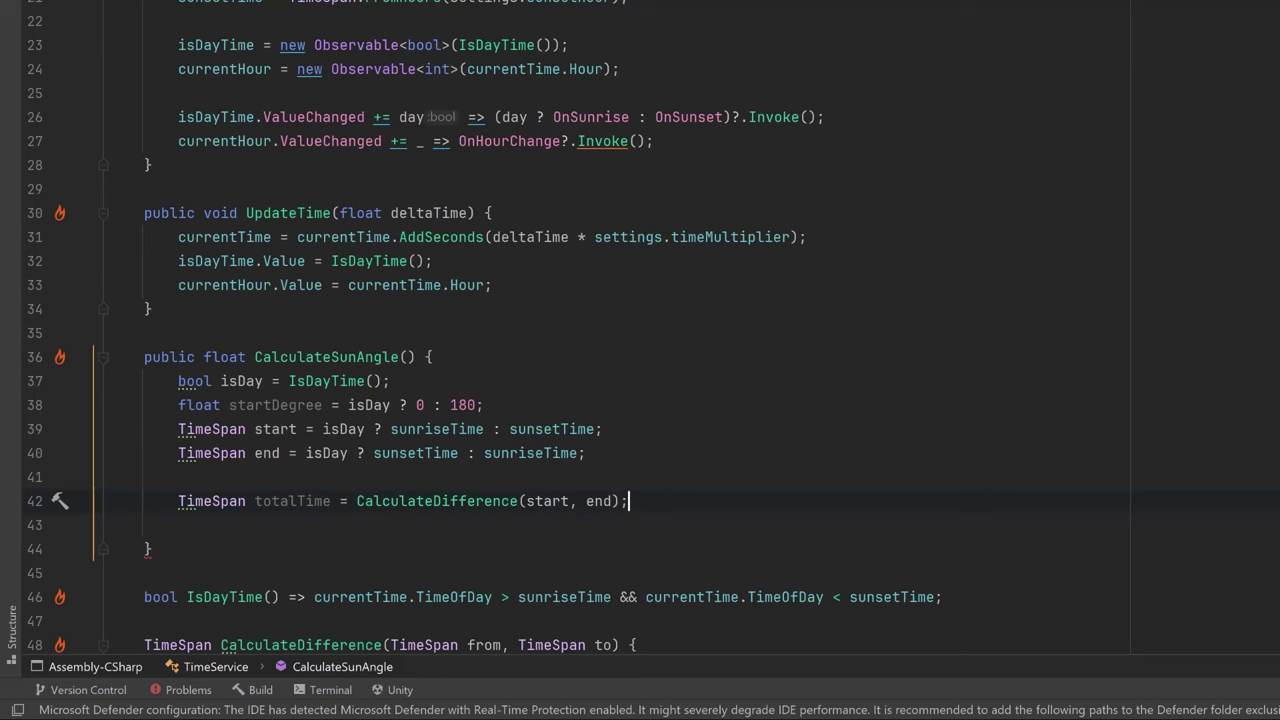
key("Return")
key("Tab")
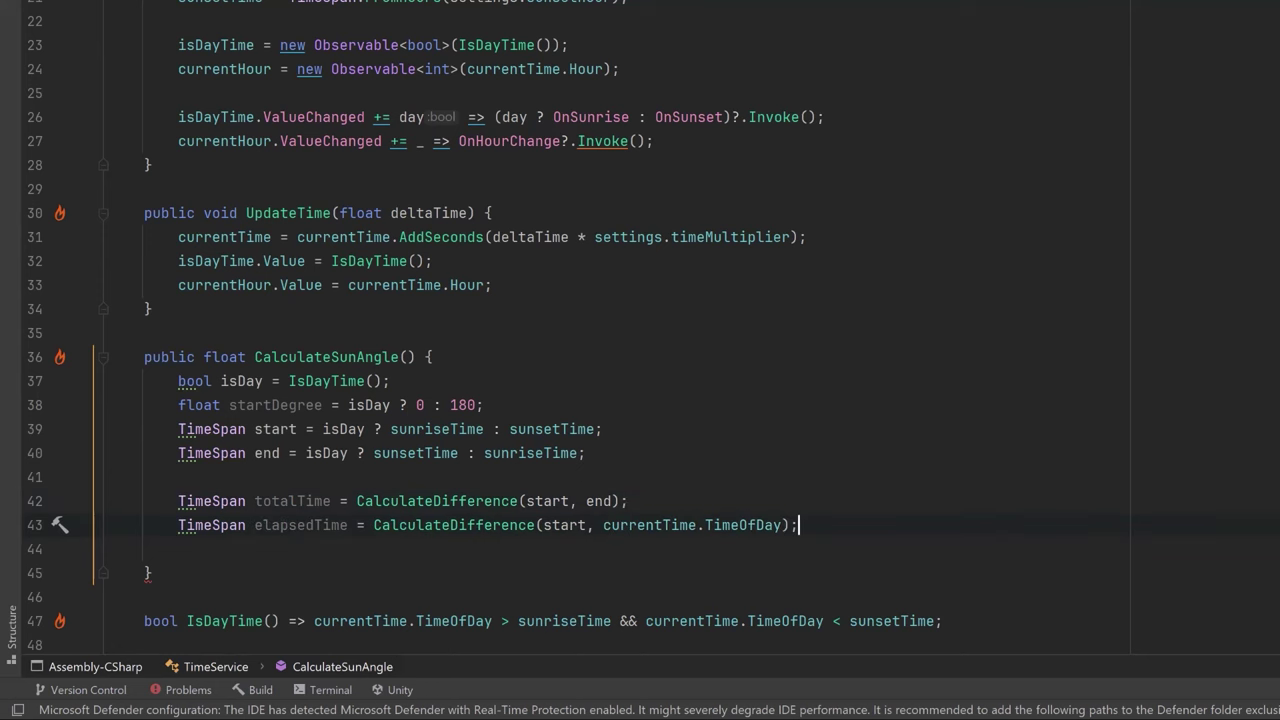
Compute percentage as elapsed over total minutes and return Mathf.Lerp from startDegree to startDegree + 180 by that percentage
key("Return")
key("Return")
key("Tab")
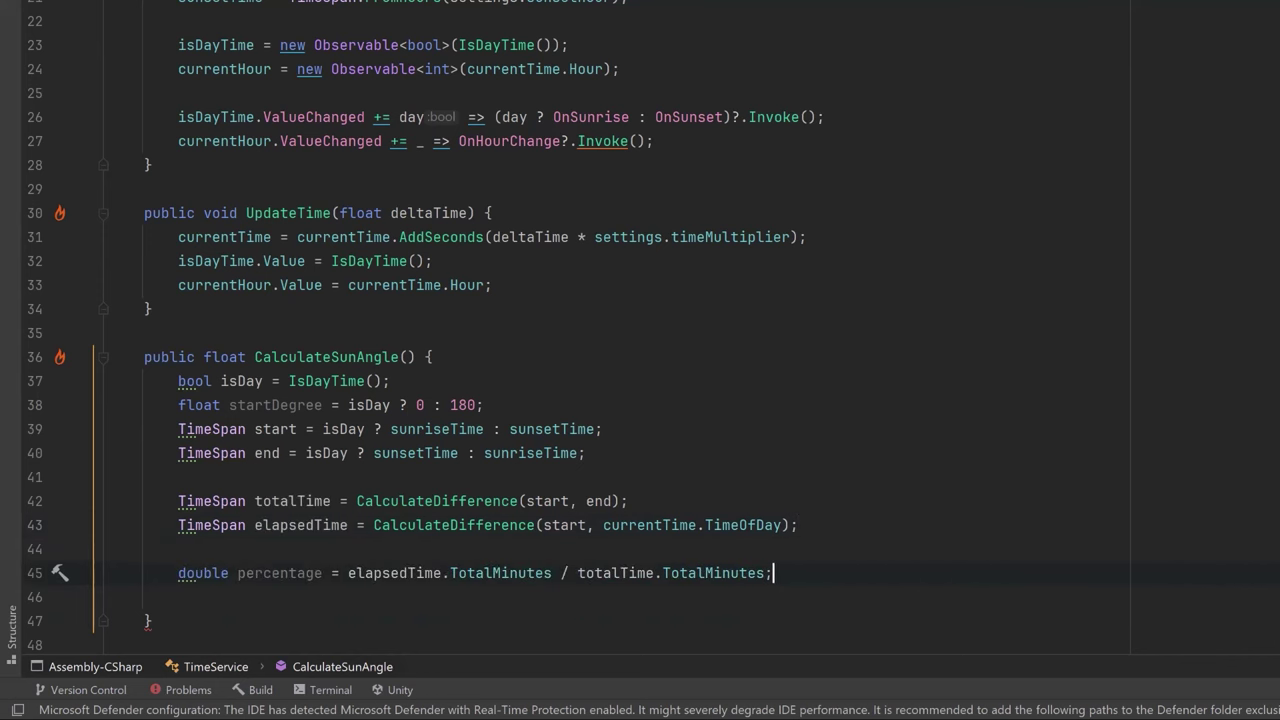
key("Return")
key("Tab")
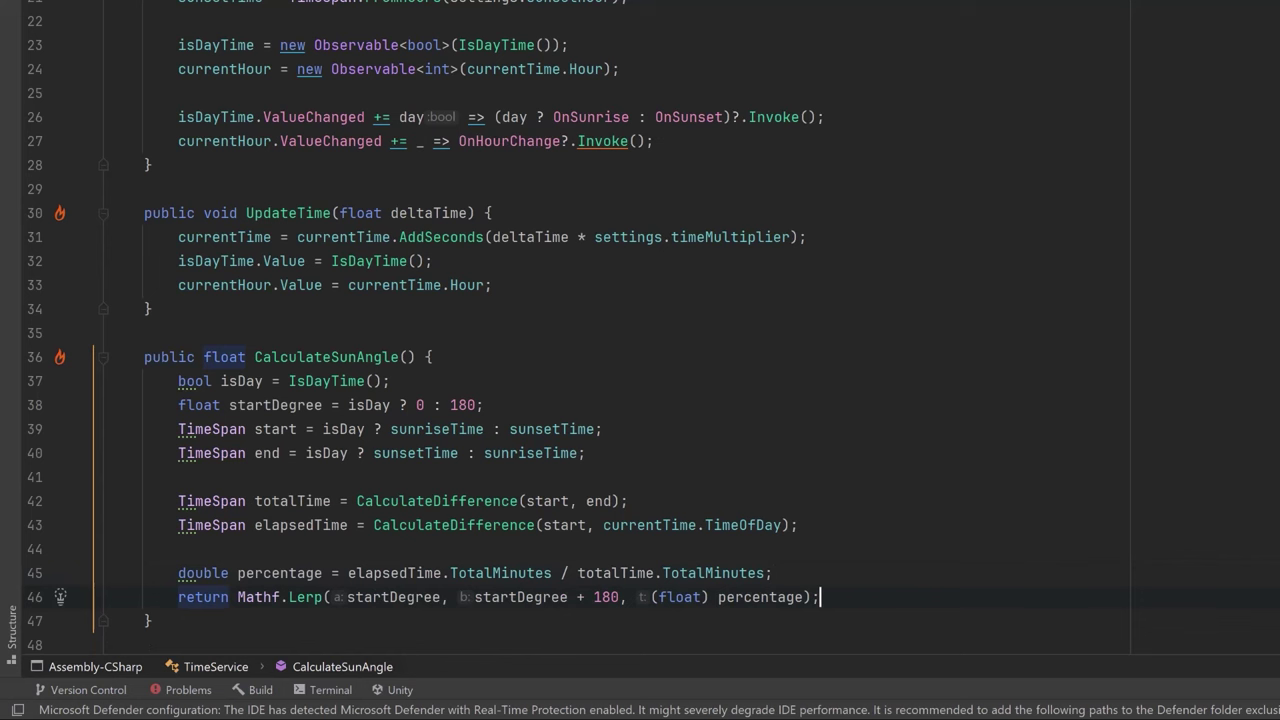
scroll(640, 330, "down", 5)
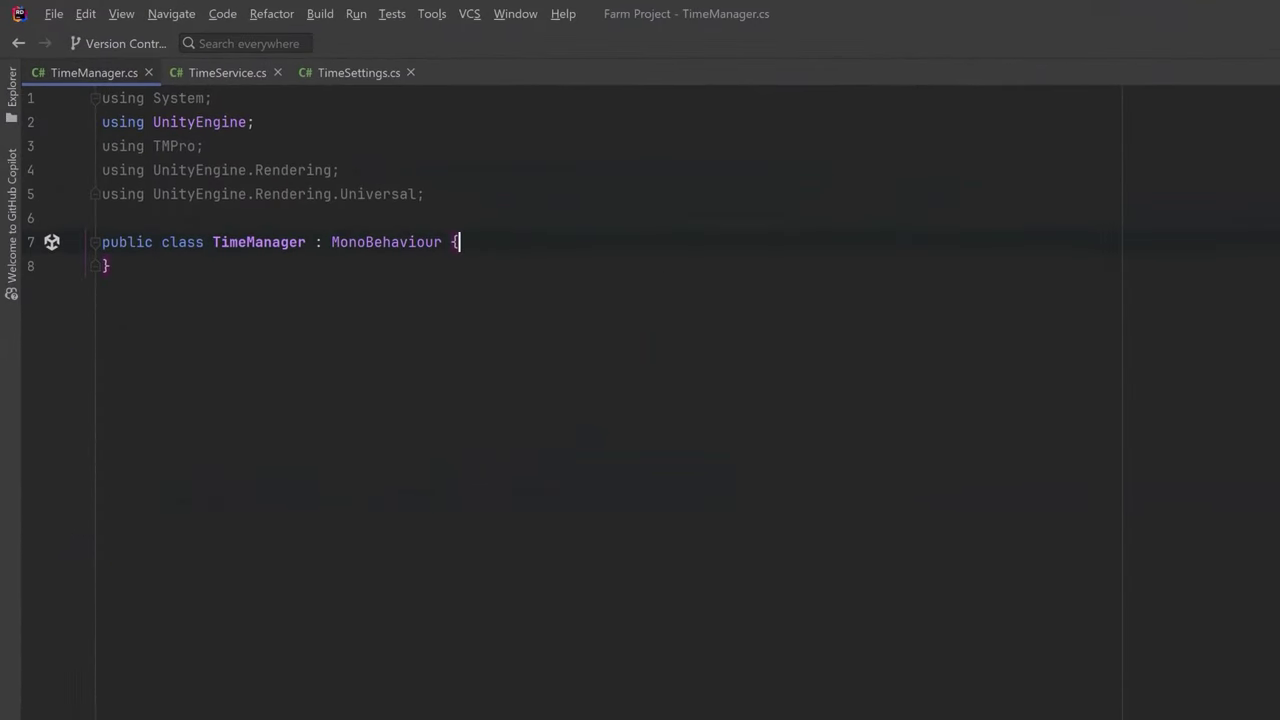
In the TimeManager class, declare a serialized TextMeshProUGUI timeText field and a TimeService service field
type("[SerializeField] TextMeshProUGUI timeText;")
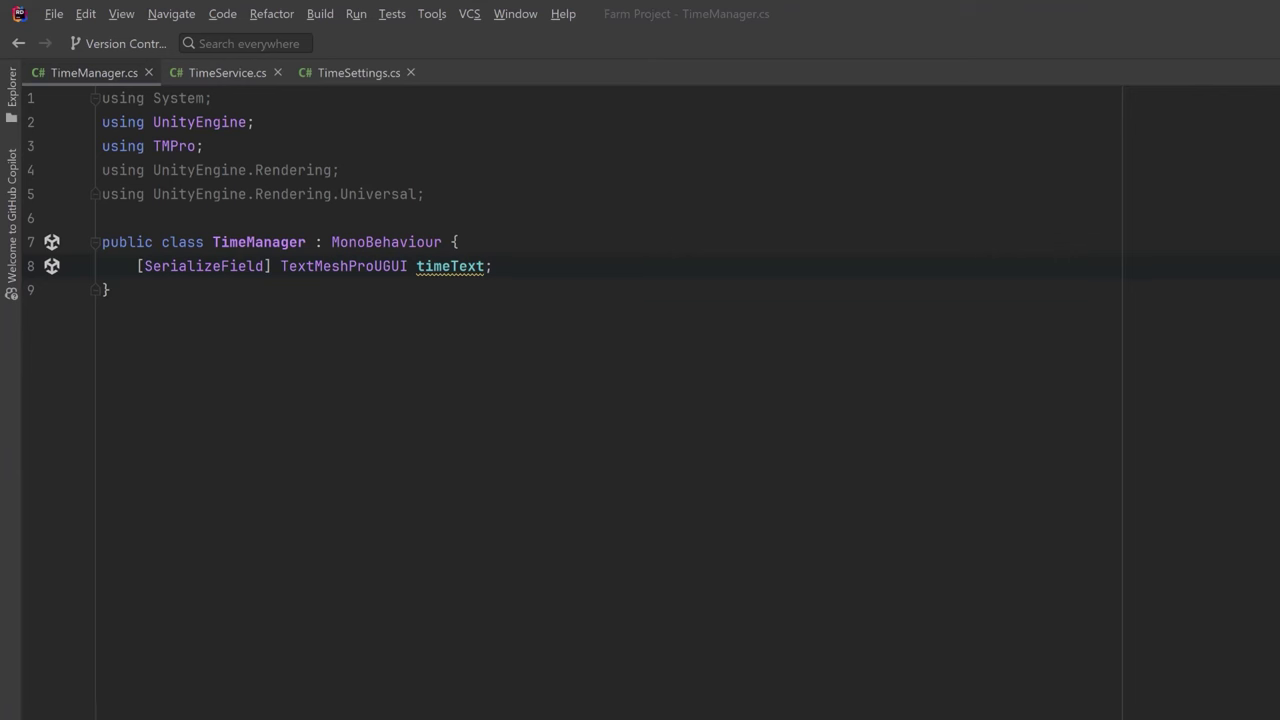
key("alt+Tab")
key("Return")
key("Return")
type("TimeService service;")
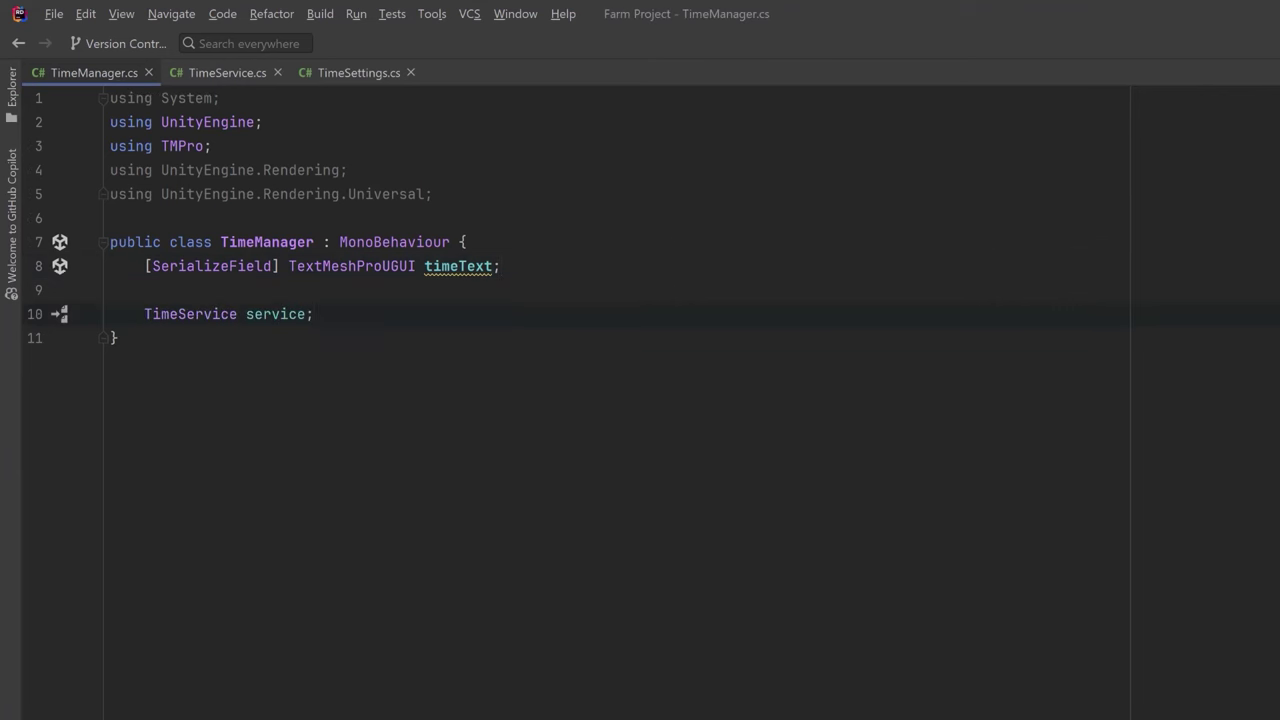
Add an empty void Start() method to TimeManager below the service field
key("Return")
key("Return")
type("void Start() {}")
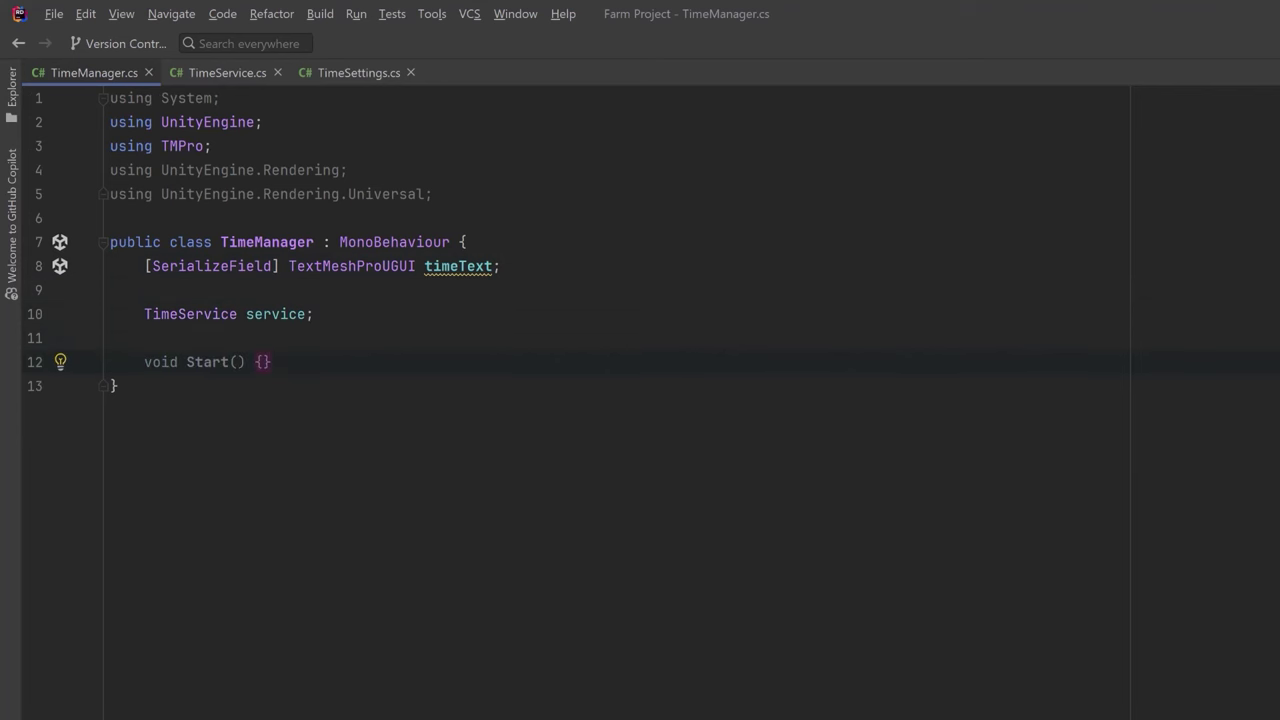
key("Left")
key("Return")
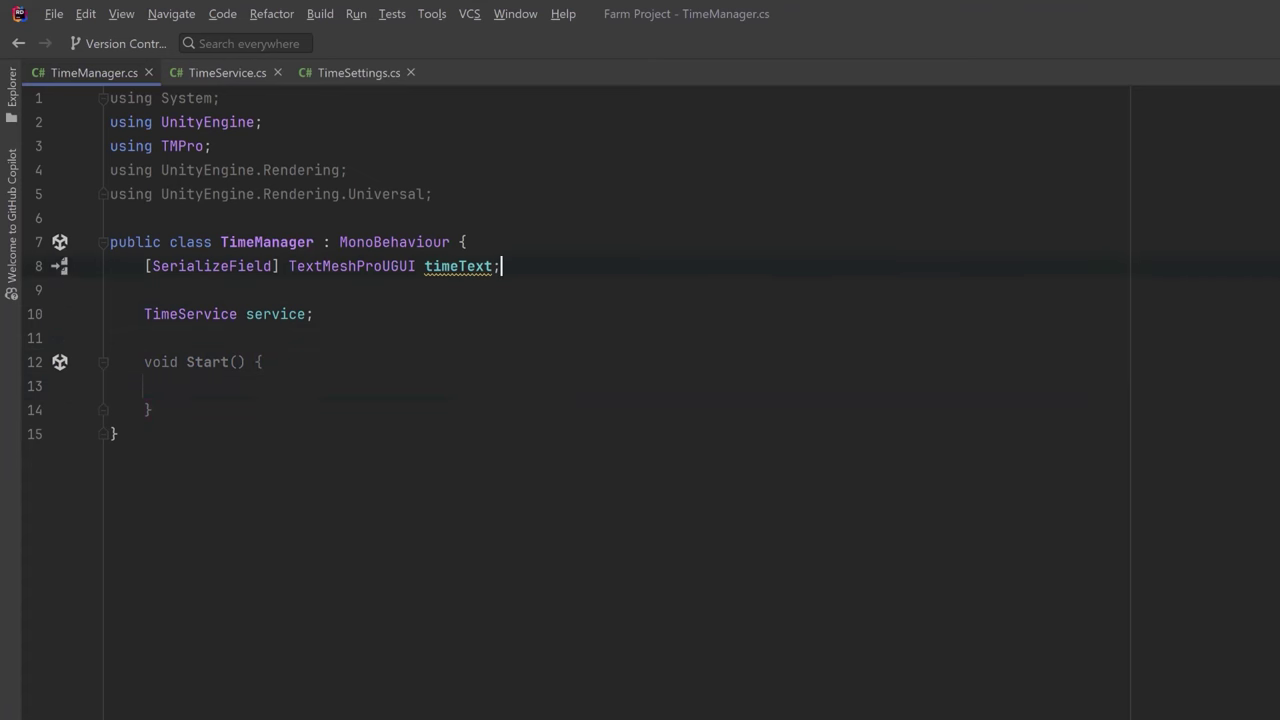
Add a serialized TimeSettings timeSettings field below timeText and create service as new TimeService(timeSettings) in Start
key("Return")
key("Tab")
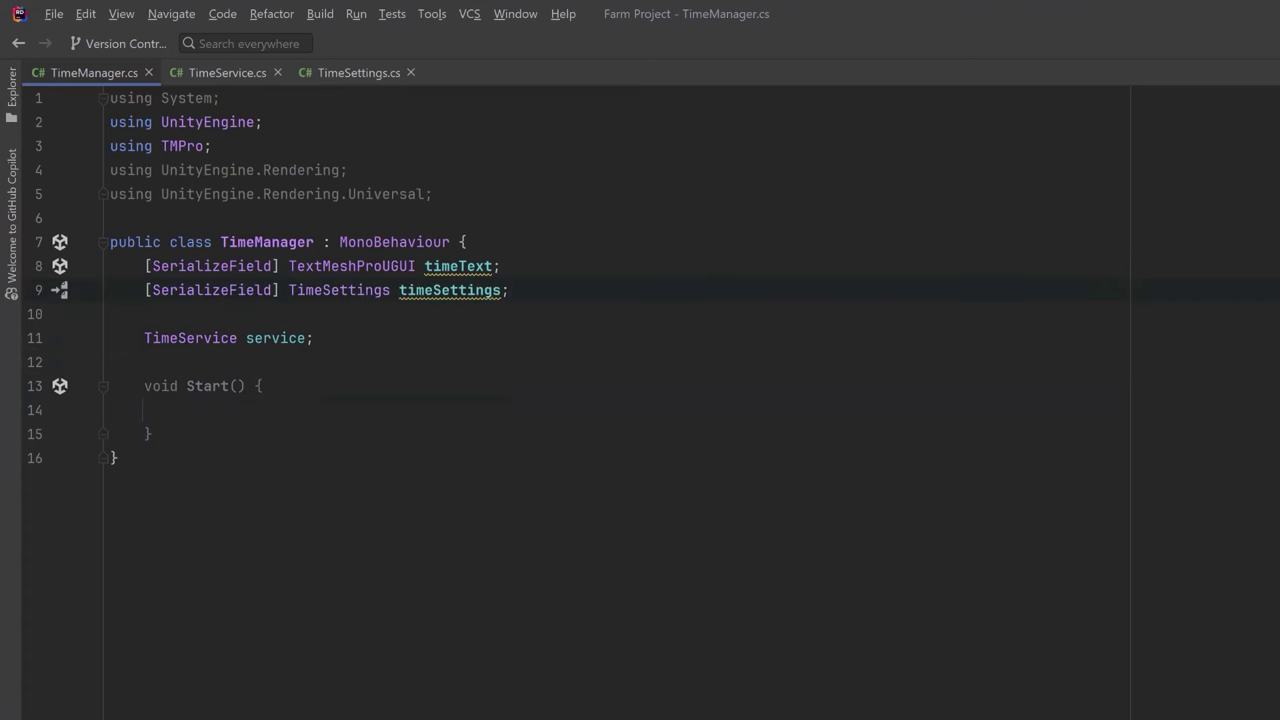
key("Tab")
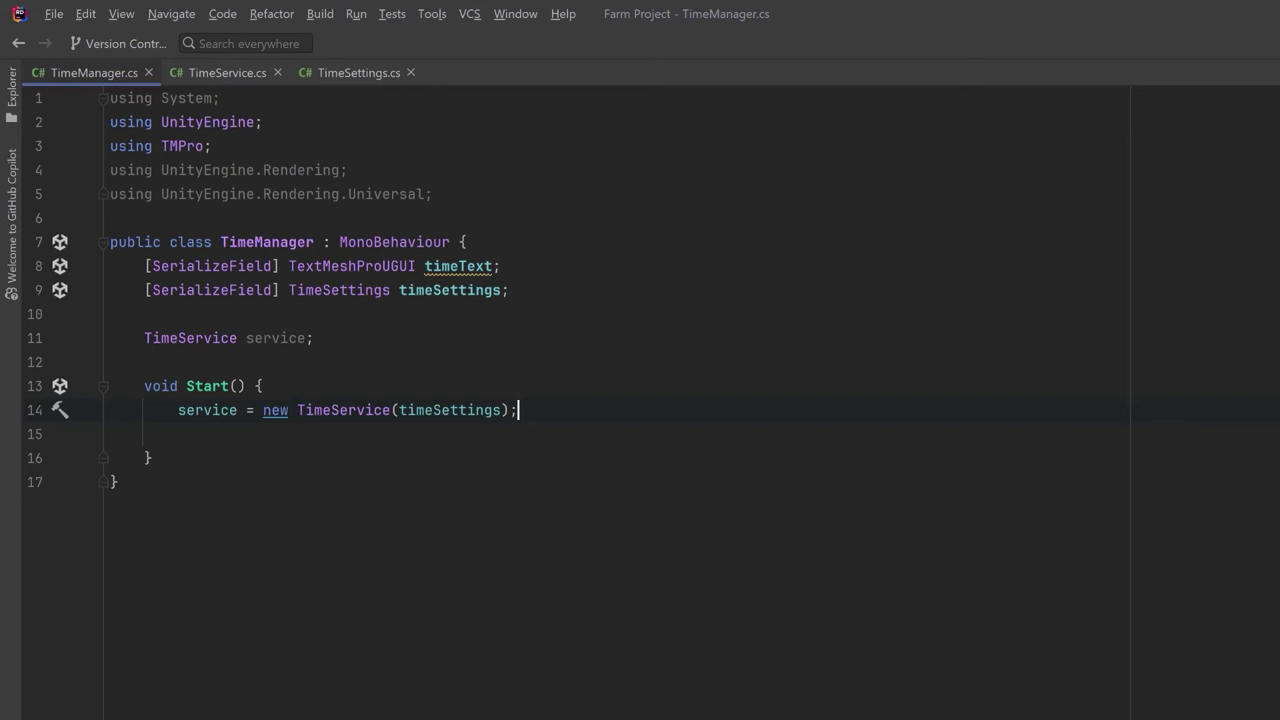
Add a void UpdateTimeOfDay() method after Start that calls service.UpdateTime(Time.deltaTime)
left_click(153, 458)
key("Return")
key("Tab")
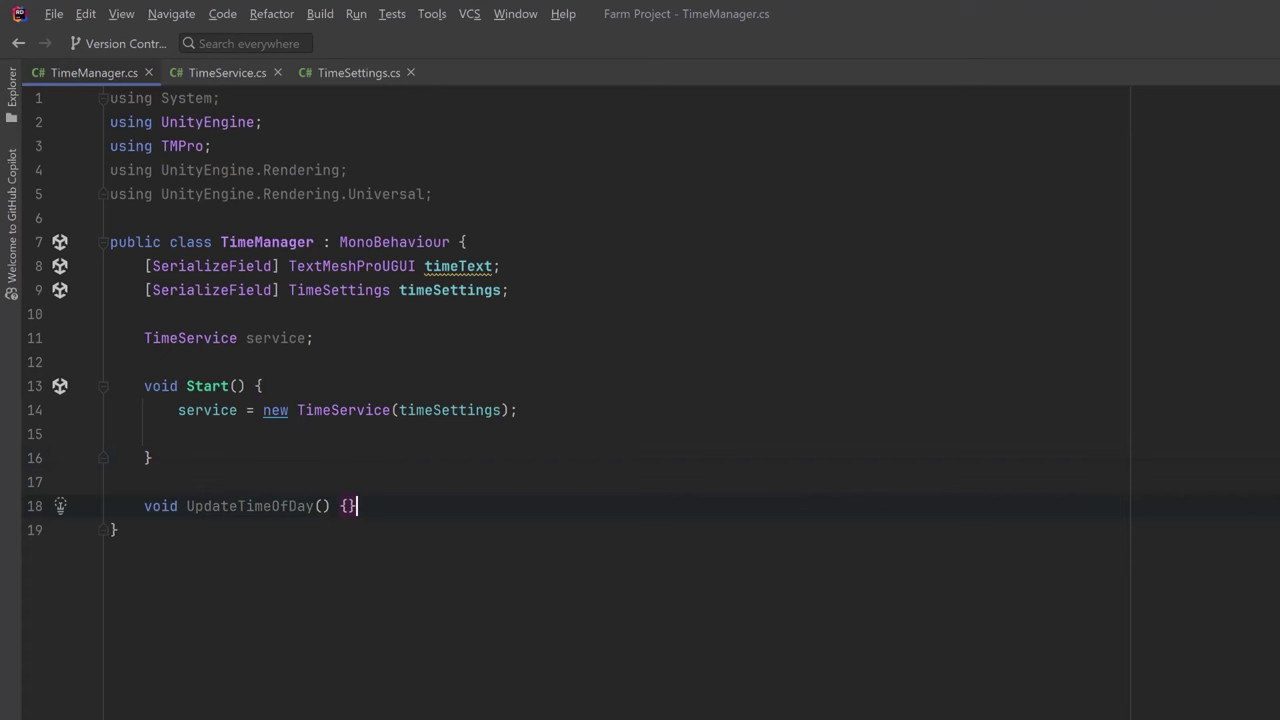
left_click(348, 506)
key("Tab")
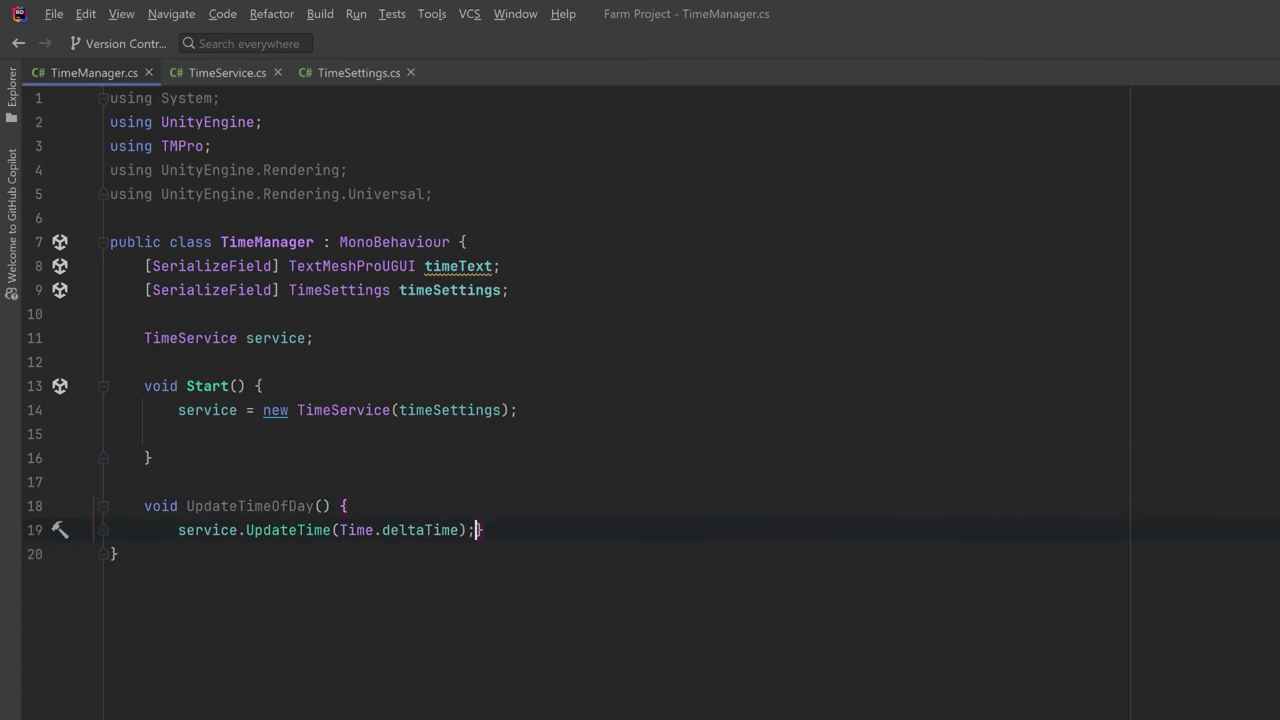
In UpdateTimeOfDay, add an if (timeText != null) block that sets timeText.text to service.CurrentTime.ToString("hh:mm")
key("Return")
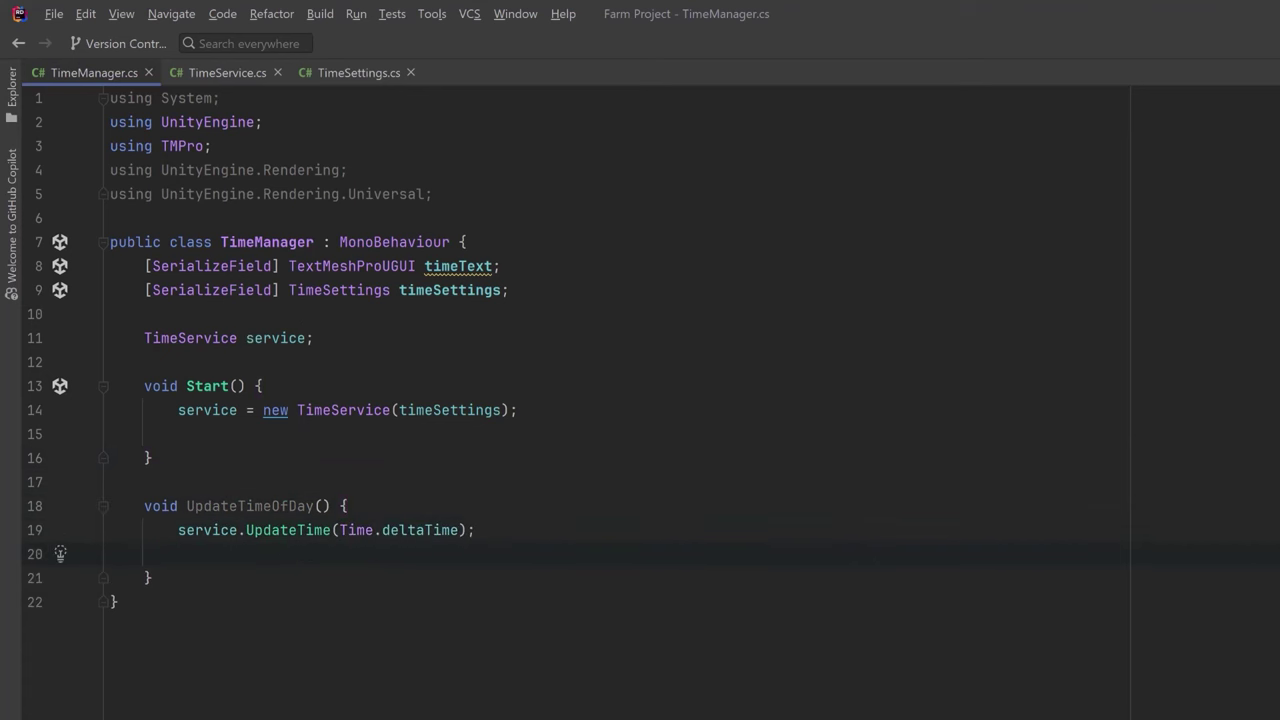
left_click(476, 530)
type("if (timeText != null) { timeText.text = service.CurrentTime.ToString(\"hh:mm\"); }")
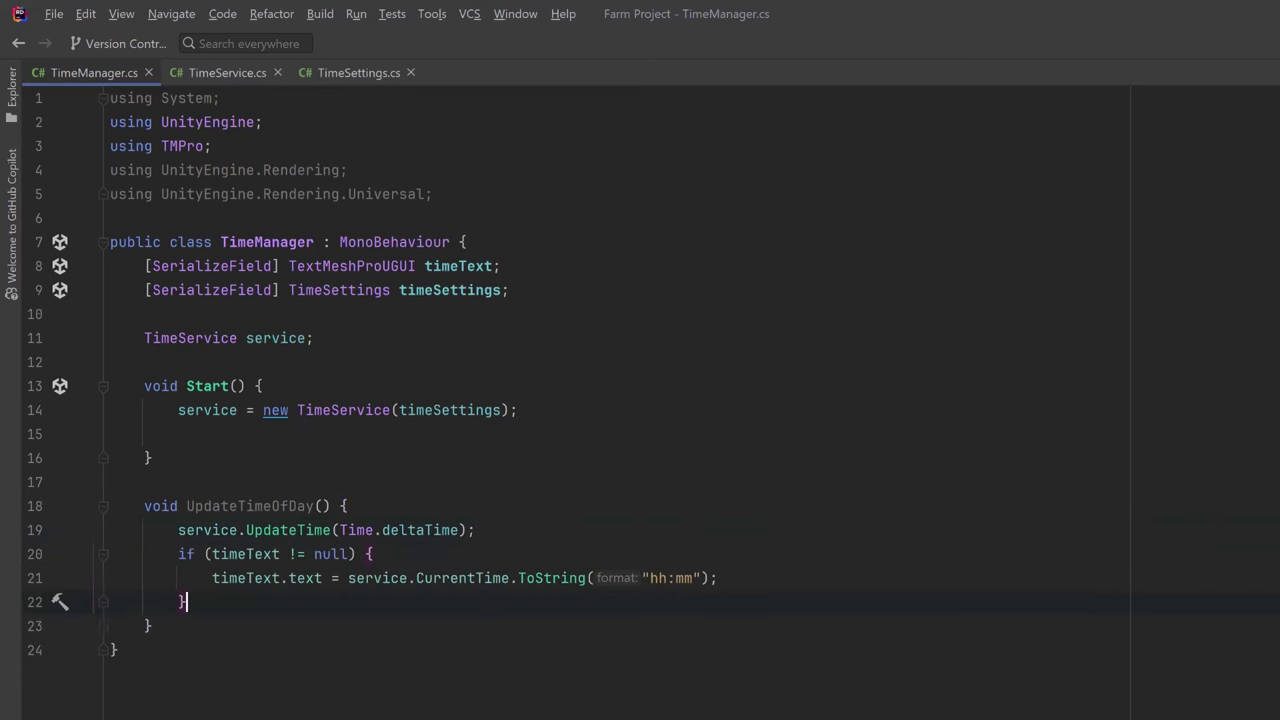
left_click(153, 626)
Add a void Update() method between Start and UpdateTimeOfDay that calls UpdateTimeOfDay(), and remove the blank line inside Start
left_click(153, 458)
key("Return")
key("Return")
type("void Update() {")
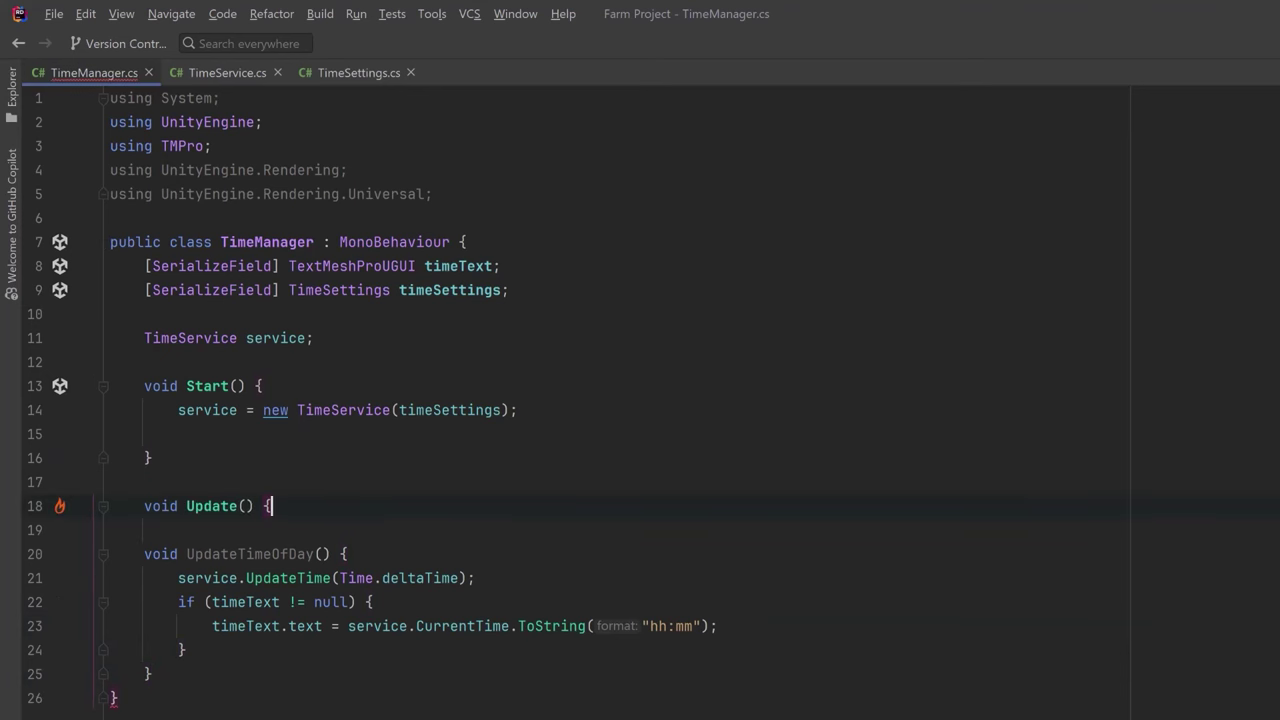
type("}")
key("Left")
key("Return")
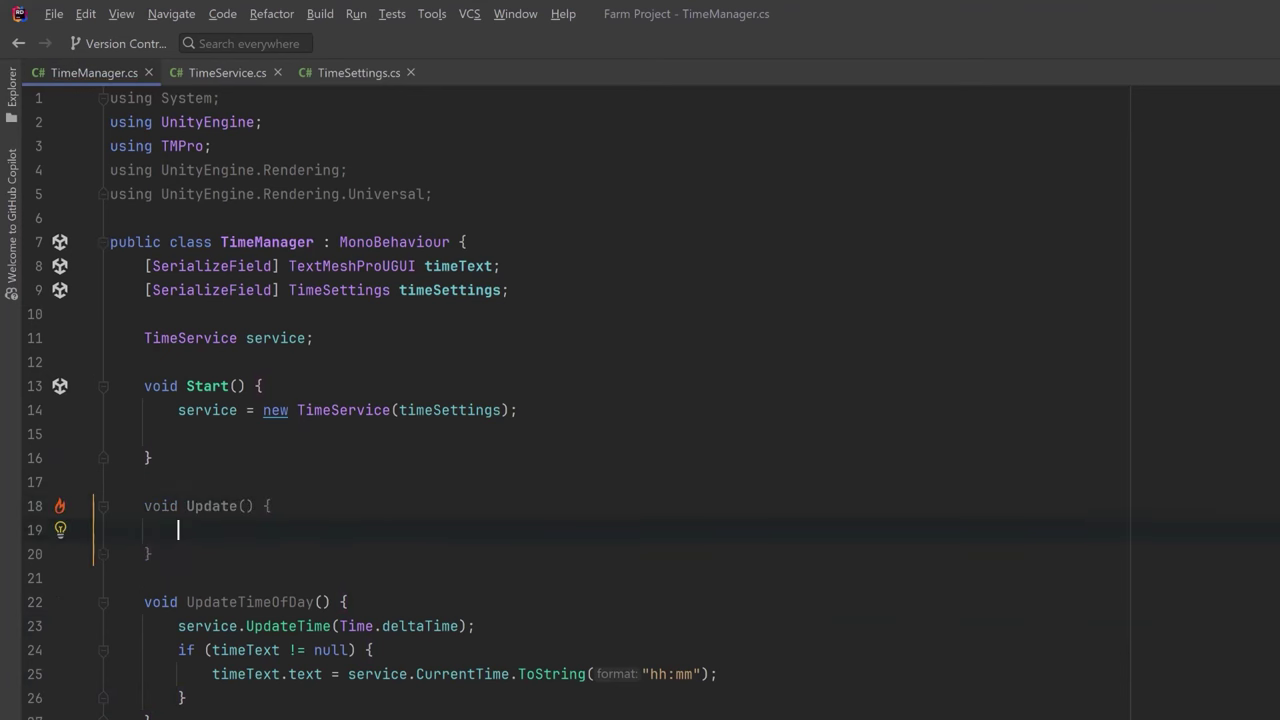
type("U")
key("Return")
type(";")
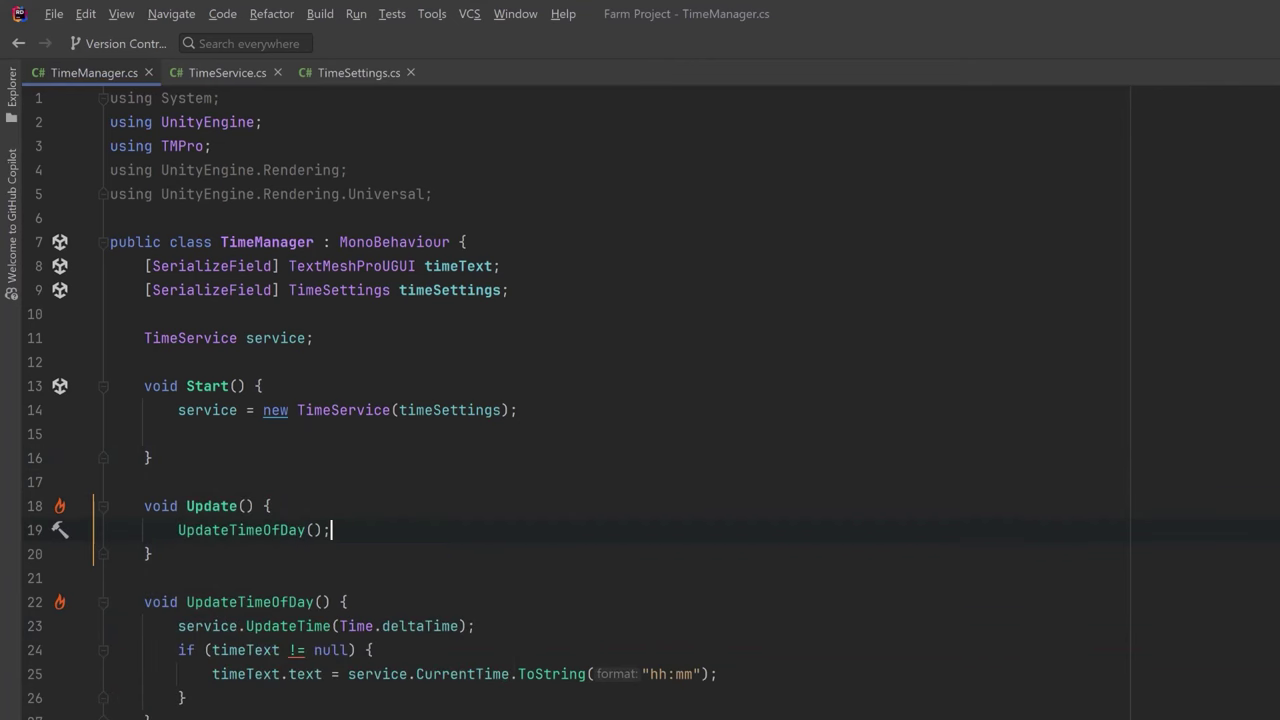
left_click(178, 434)
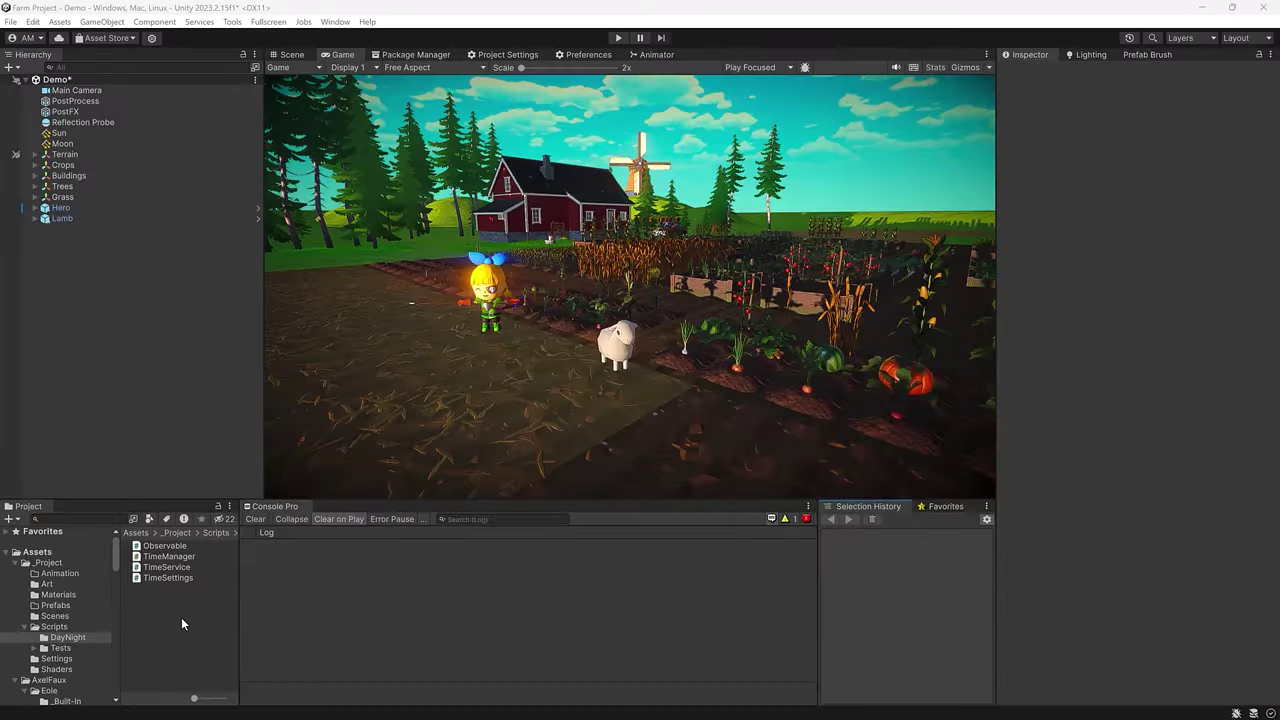
Switch to Unity and create a TimeSettings asset in the Scripts/DayNight folder, keeping its default name
right_click(181, 617)
mouse_move(317, 314)
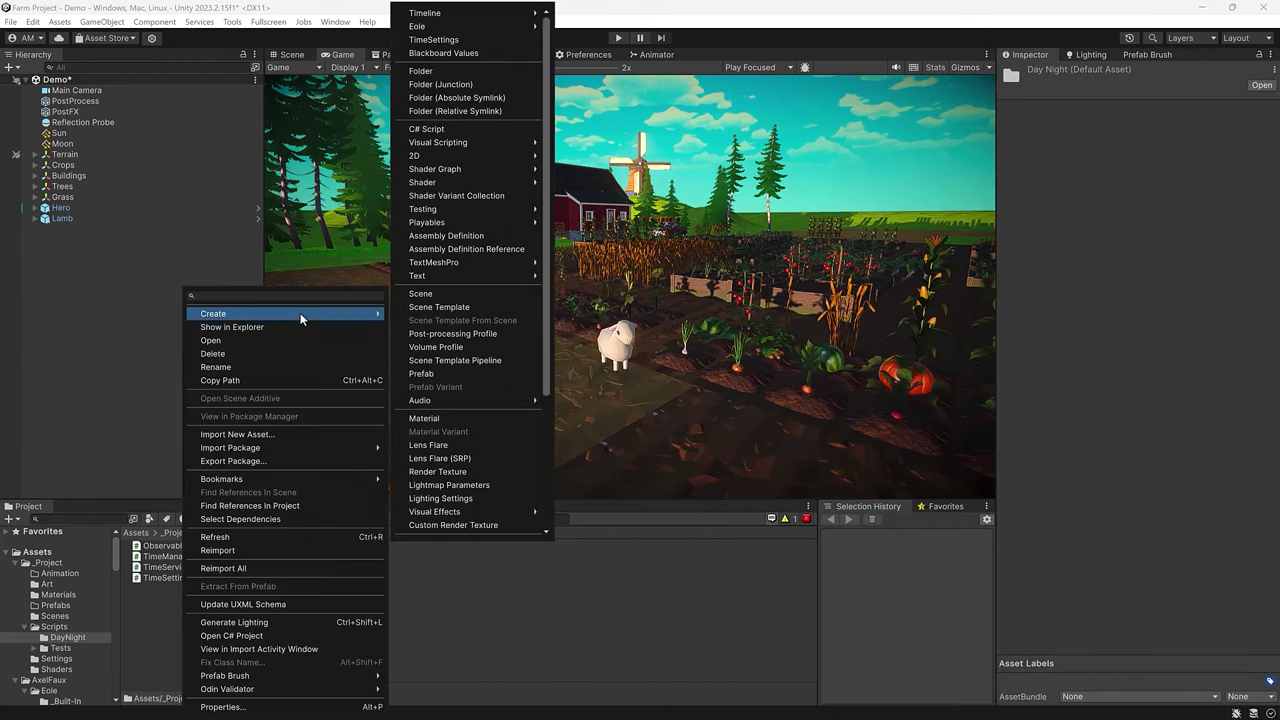
left_click(434, 40)
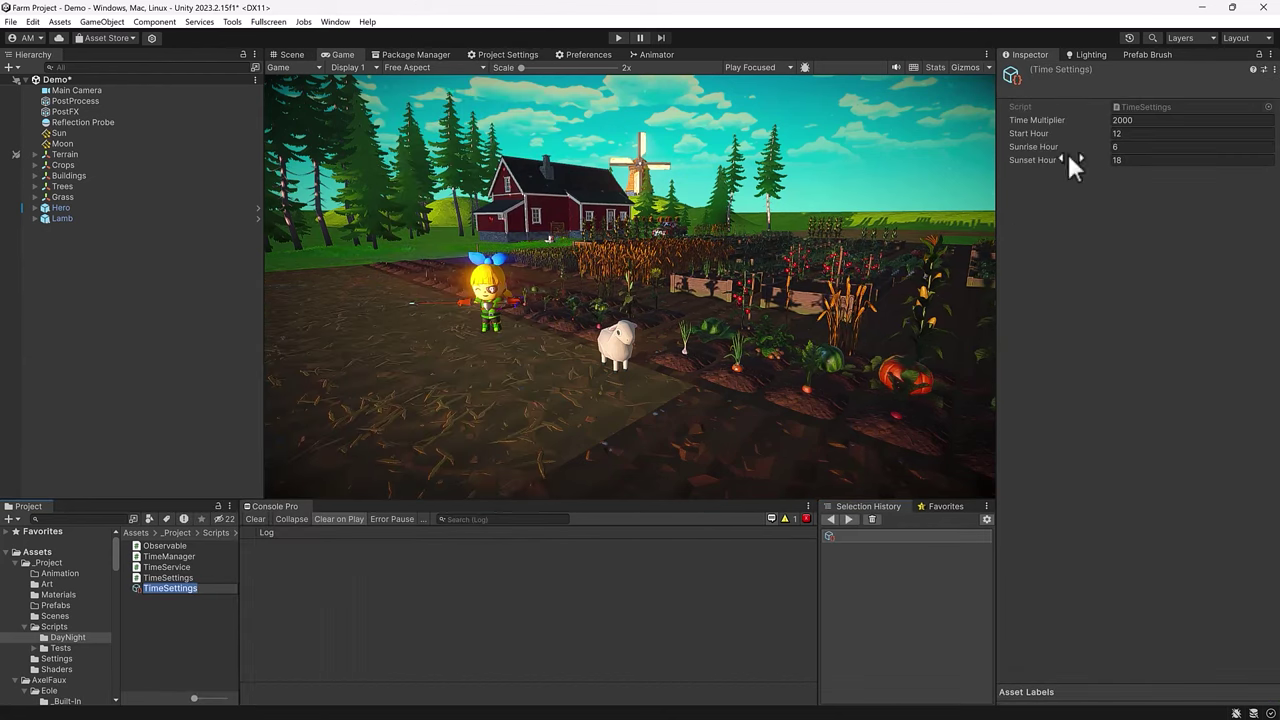
Create an empty GameObject named TimeManager in the Demo scene
right_click(105, 285)
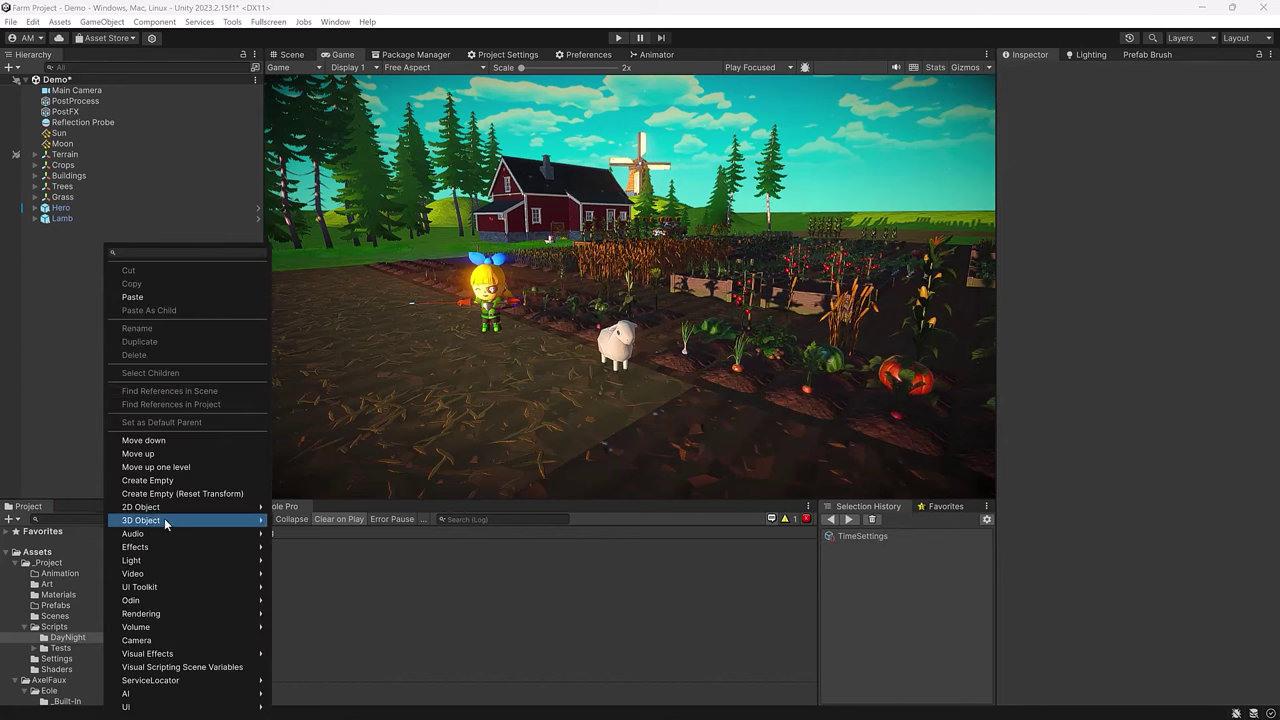
left_click(175, 481)
type("TimeManager")
key("Return")
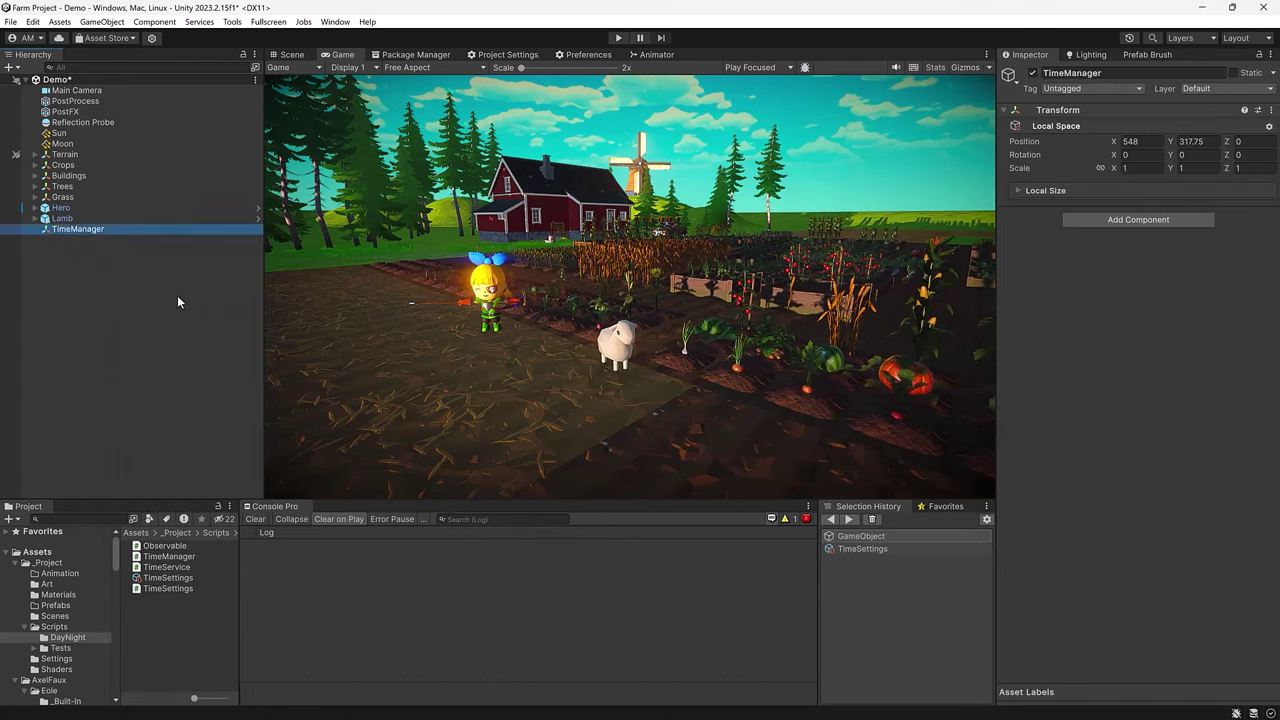
Add the Time Manager script component to the TimeManager object and assign the TimeSettings asset to its Time Settings field
left_click(1110, 219)
type("timem")
key("Return")
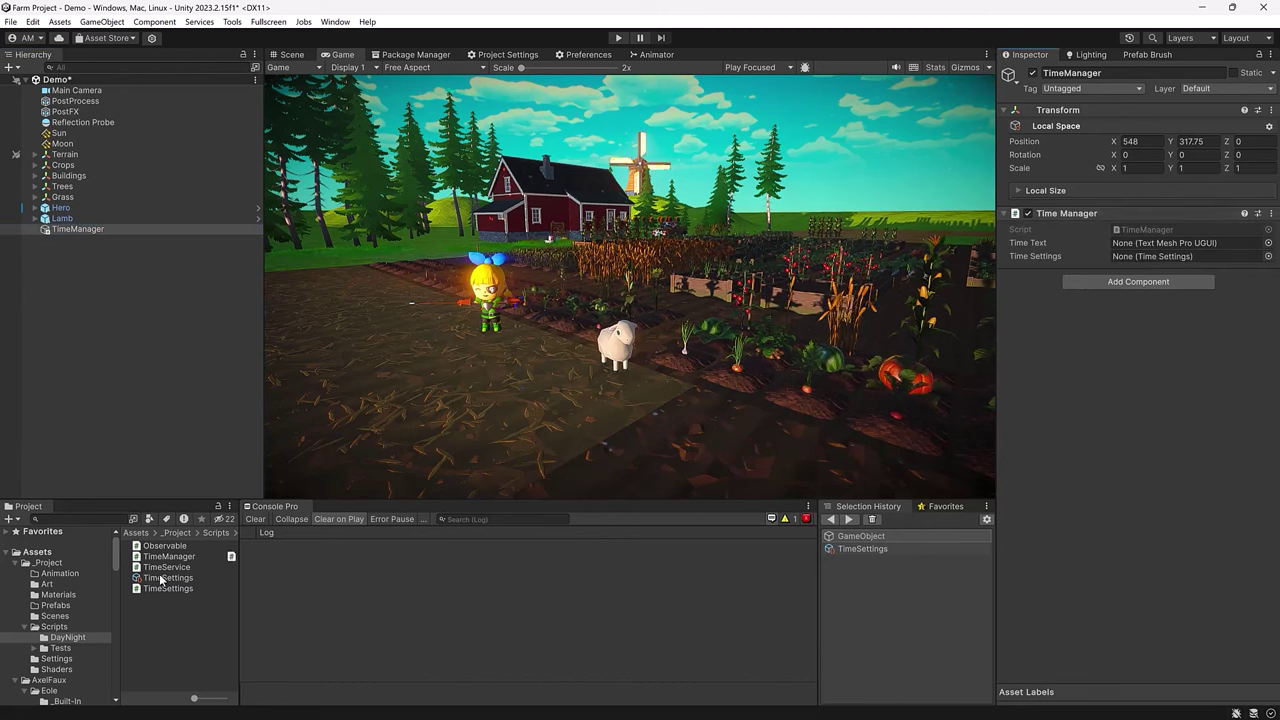
left_click_drag(168, 588, 1124, 256)
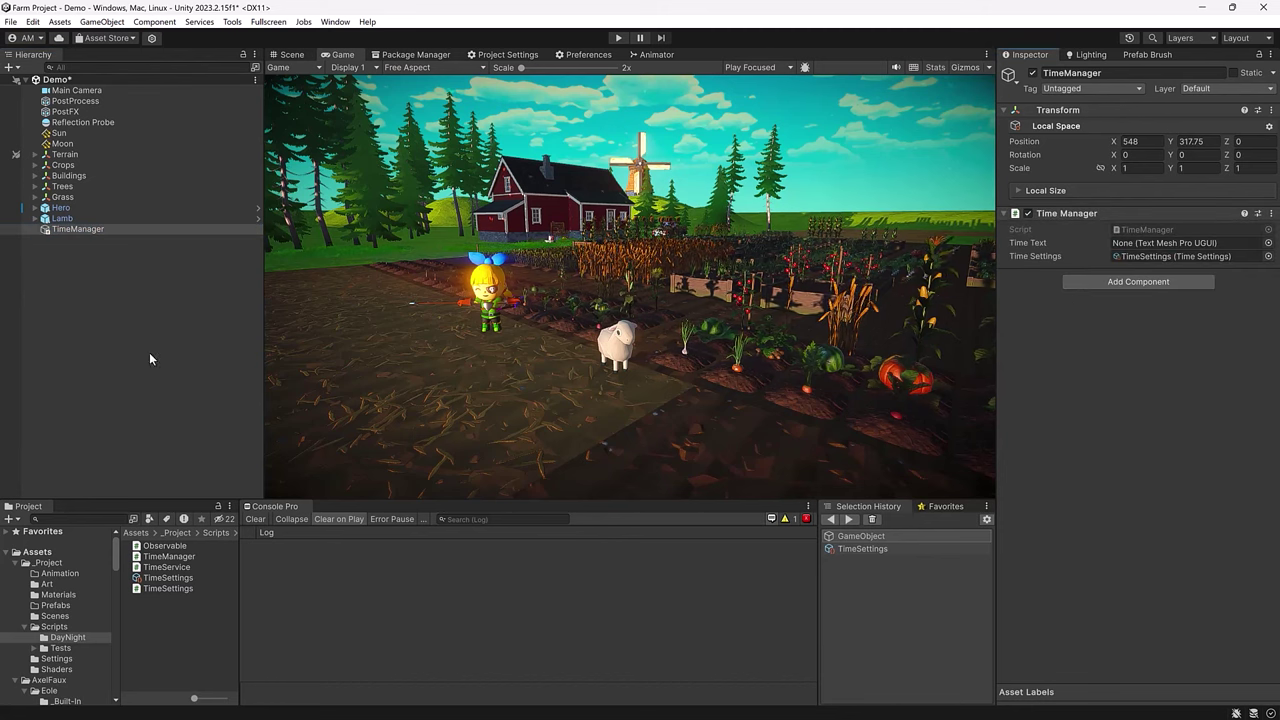
Create a TextMeshPro UI text object on a new Canvas in the scene and name it Time
left_click(83, 286)
right_click(83, 286)
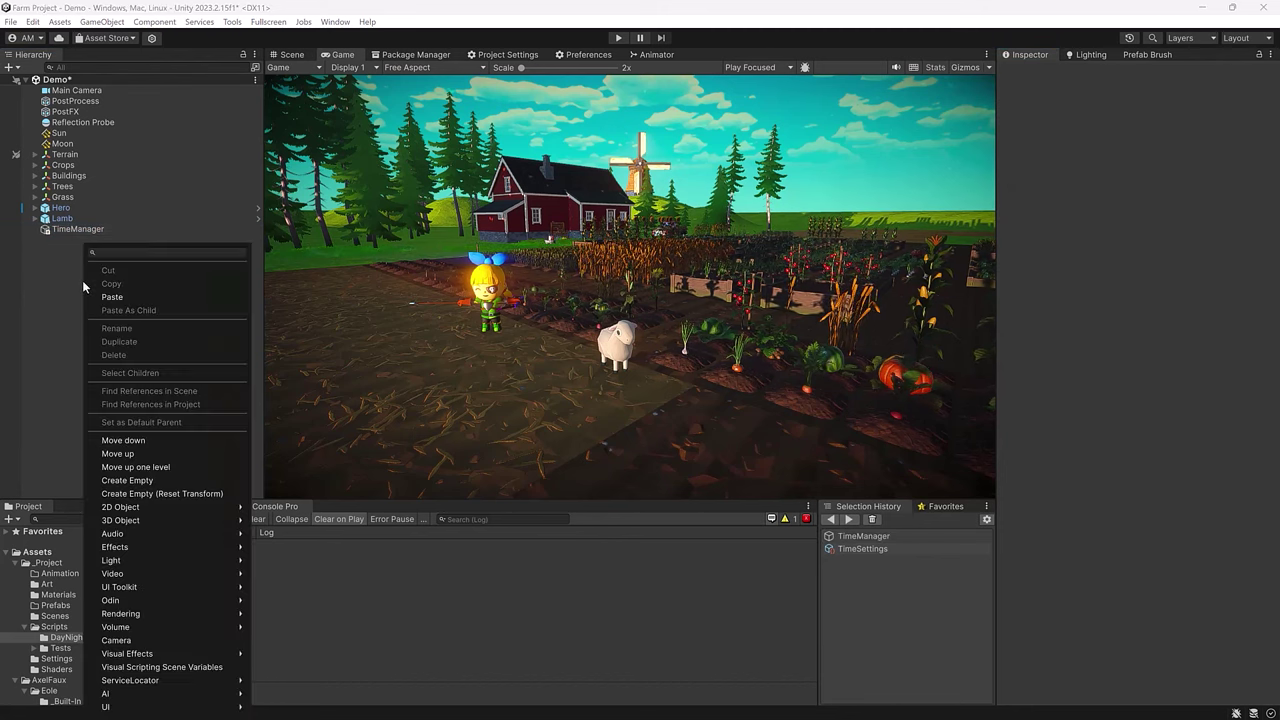
mouse_move(172, 707)
left_click(327, 529)
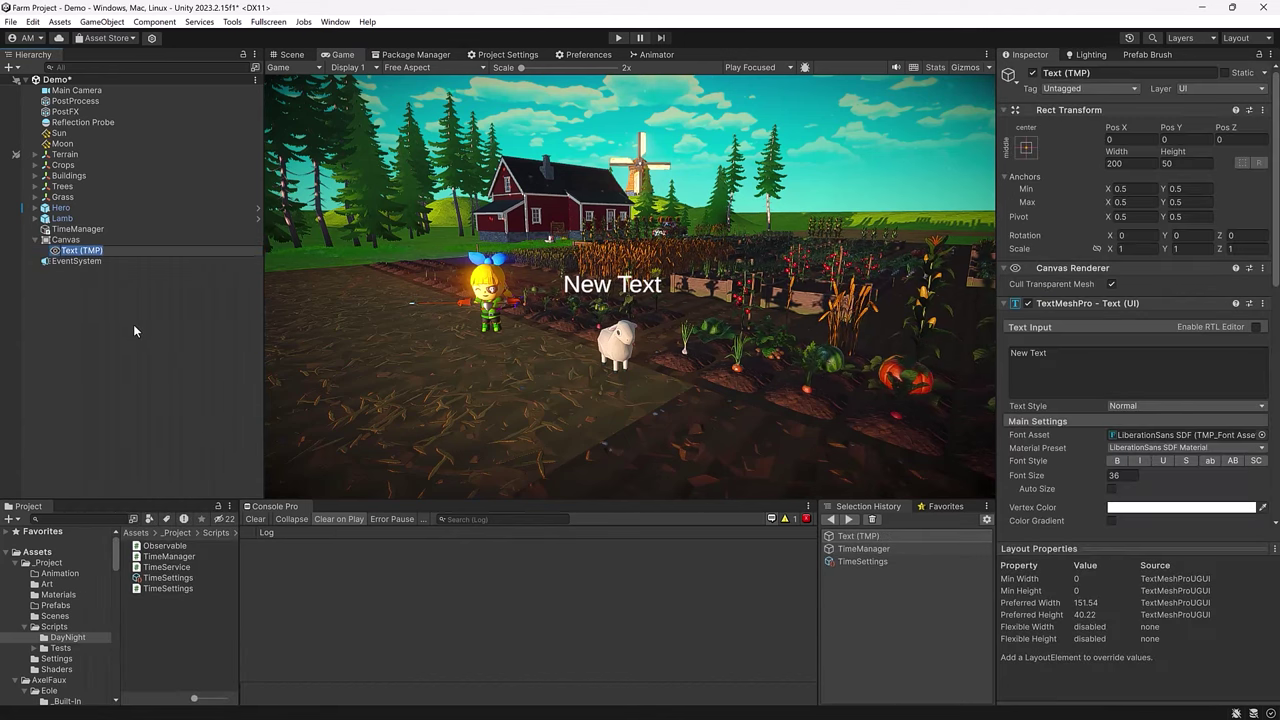
type("Time")
key("Return")
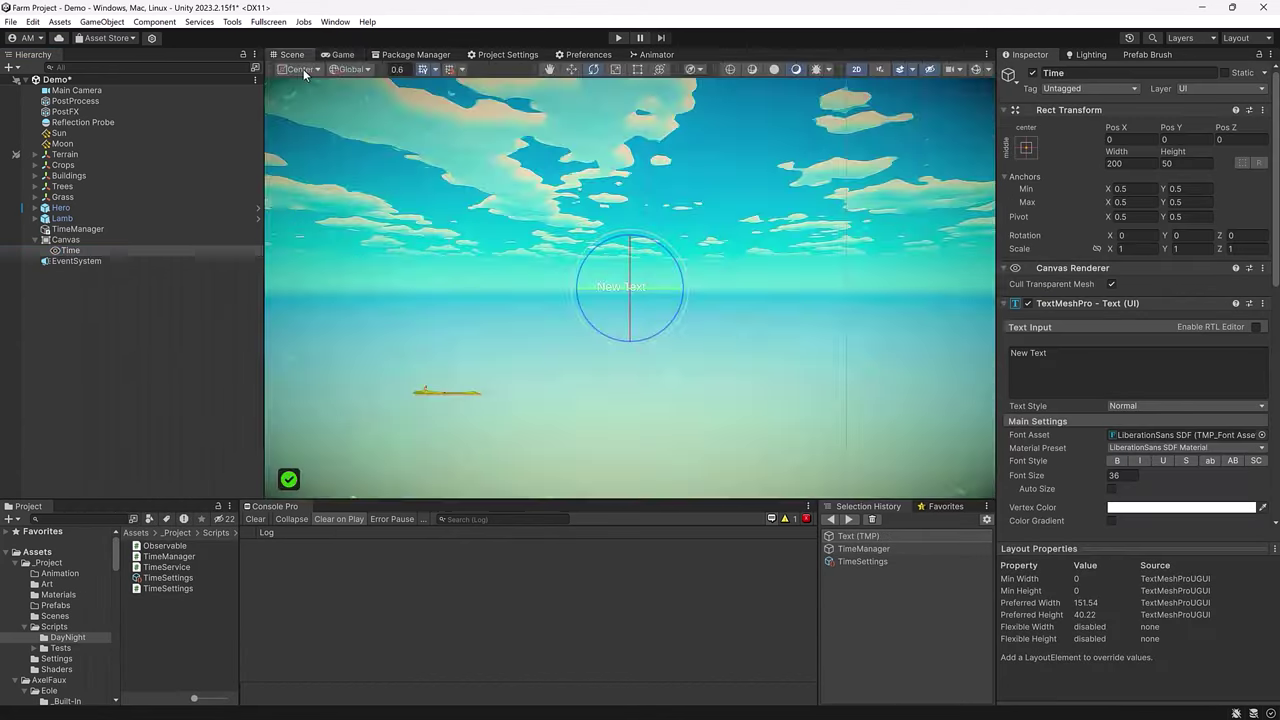
On the Canvas, enable Vertex Color Always In Gamma and deselect Normal and Tangent in the additional shader channels
key("ctrl+1")
left_click(86, 242)
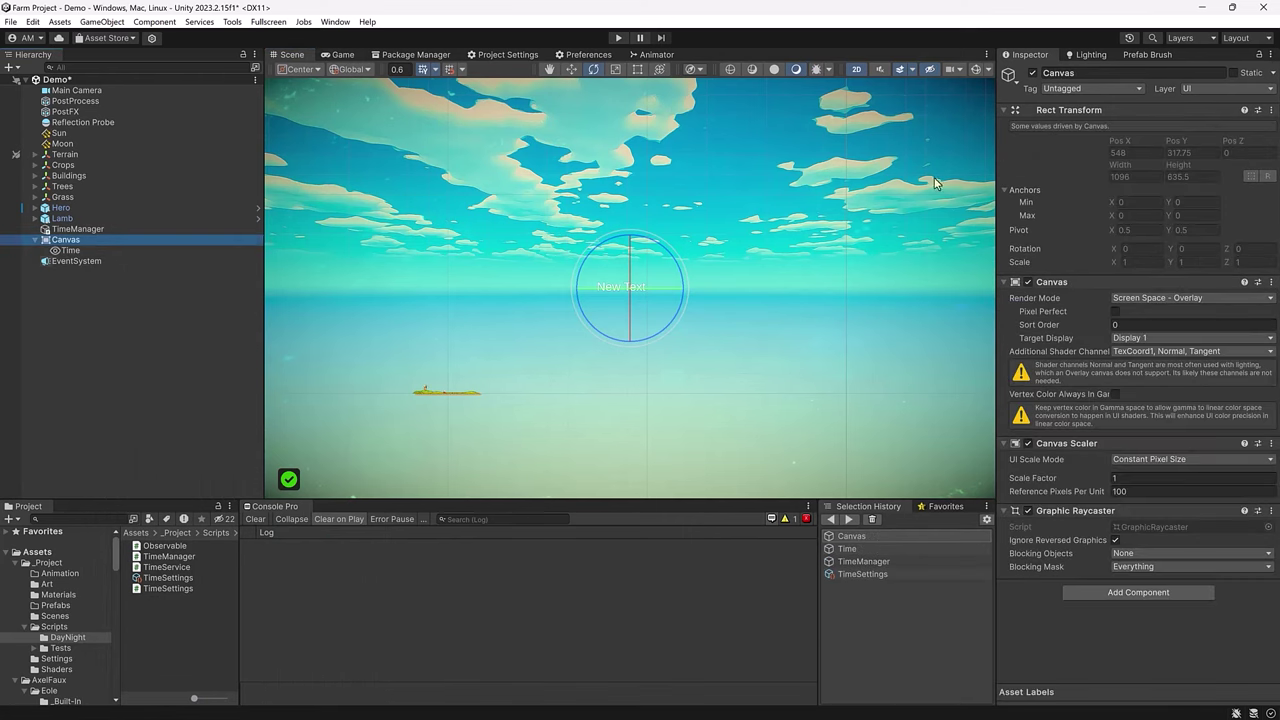
left_click(1116, 394)
left_click(1190, 351)
left_click(1139, 430)
left_click(1141, 443)
left_click(1087, 338)
Set the Time object's text to "Time" and its font asset to Bangers SDF
left_click(171, 251)
left_click(1138, 362)
type("Time")
left_click(1261, 435)
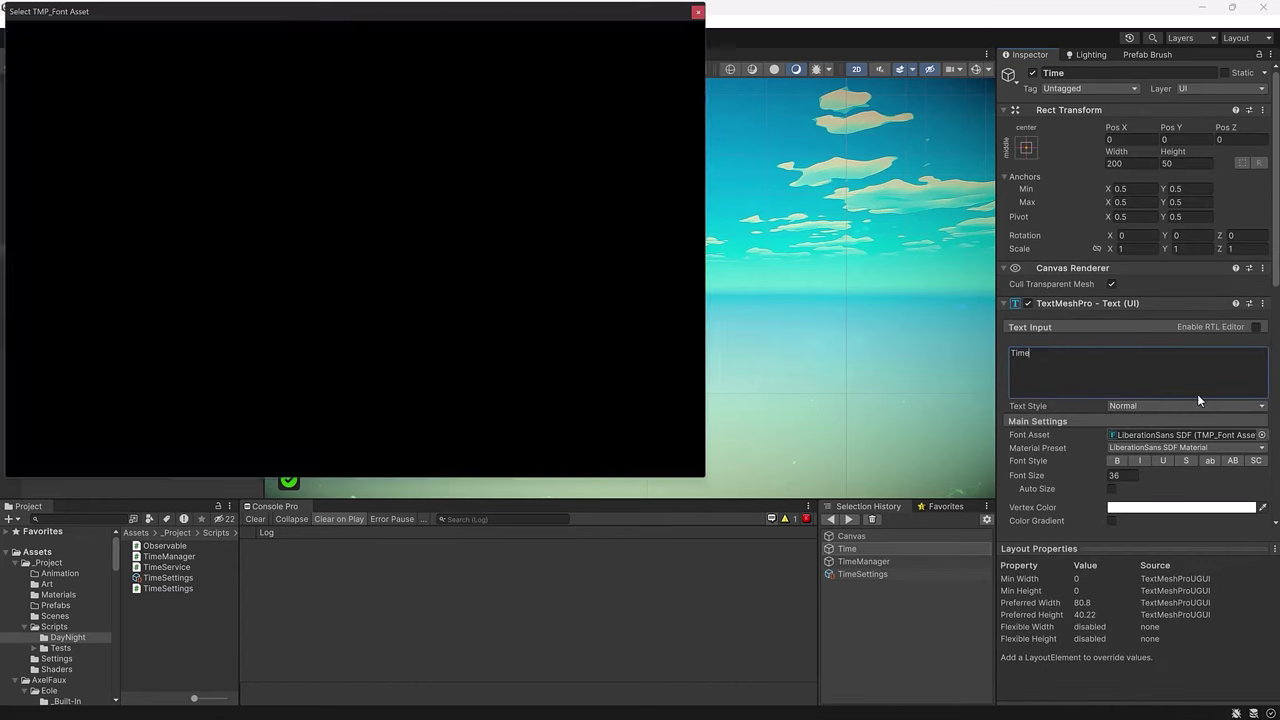
double_click(52, 76)
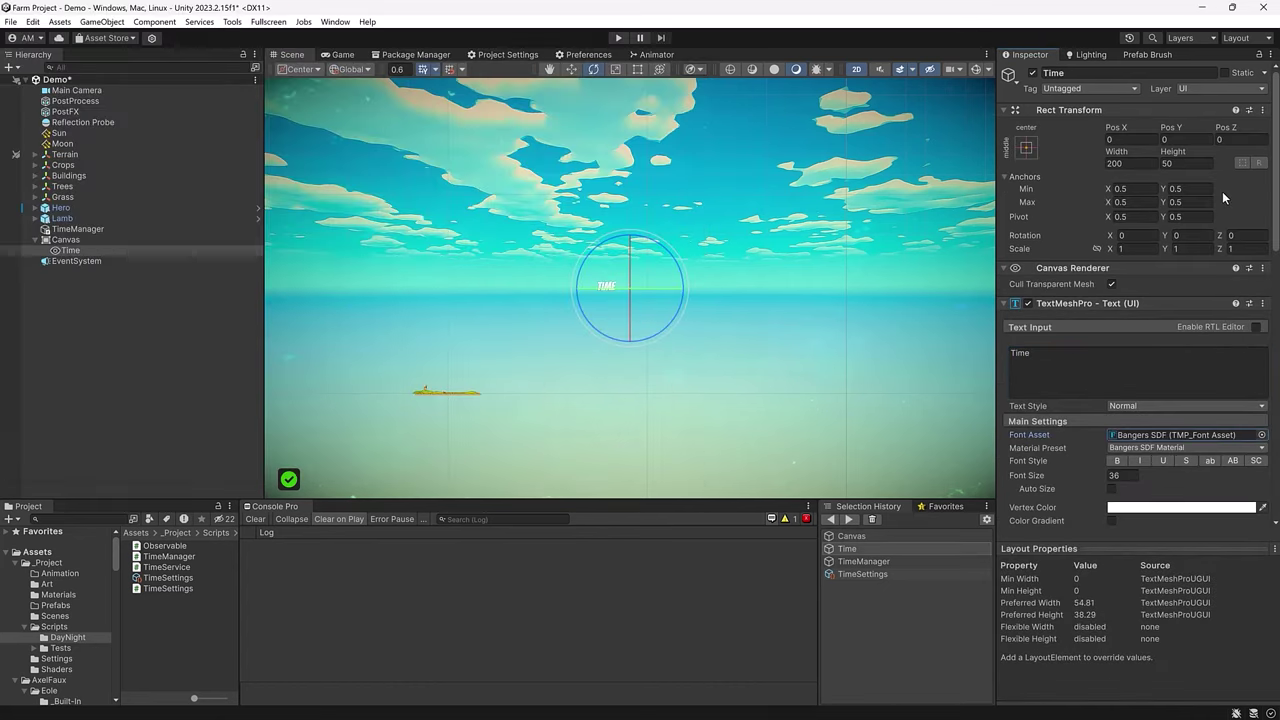
Anchor the Time text, including its pivot, to the top right of the Canvas and set Pos X and Pos Y to -50
left_click(1026, 148)
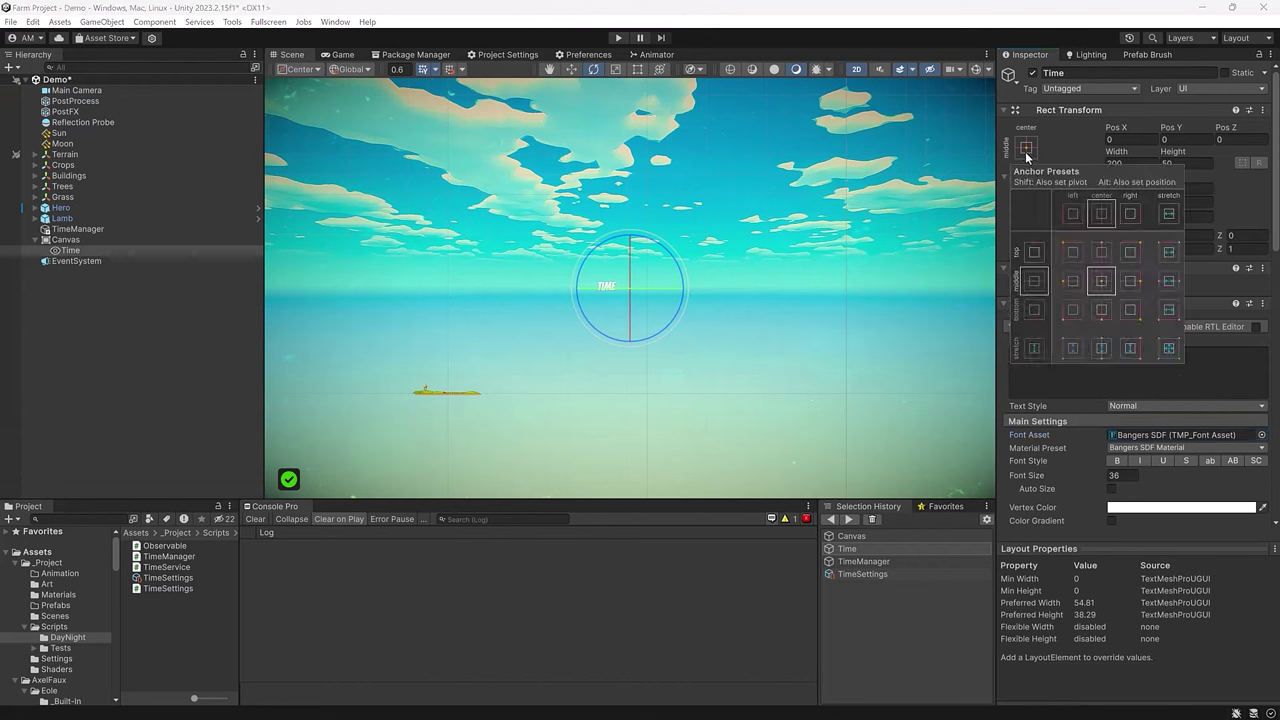
left_click(1131, 251)
left_click(1123, 142)
type("-50")
key("Tab")
type("-50")
Right-align the Time text, set its Text Wrapping Mode to No Wrap, and show it in the Game view
scroll(1086, 456, "down", 3)
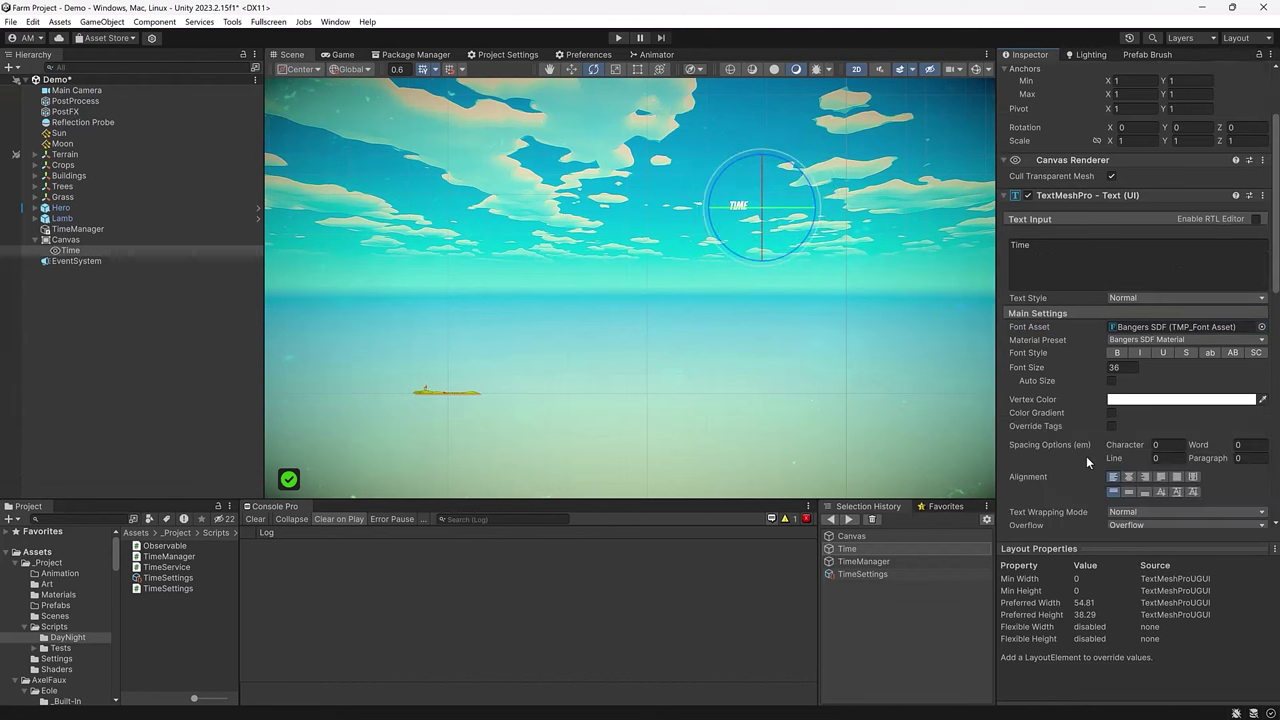
left_click(1164, 474)
left_click(1156, 491)
left_click(322, 55)
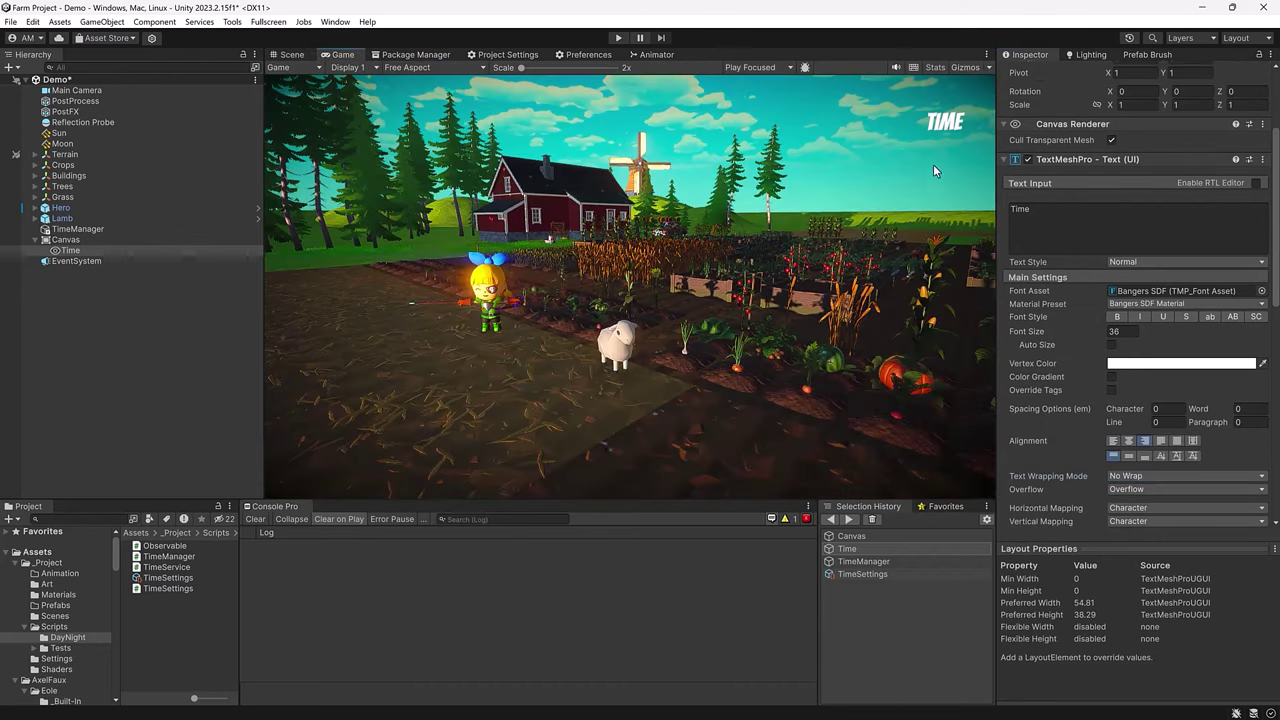
Assign the Time text to the TimeManager's Time Text field and test the clock in Play mode, stopping playback when done
left_click(78, 229)
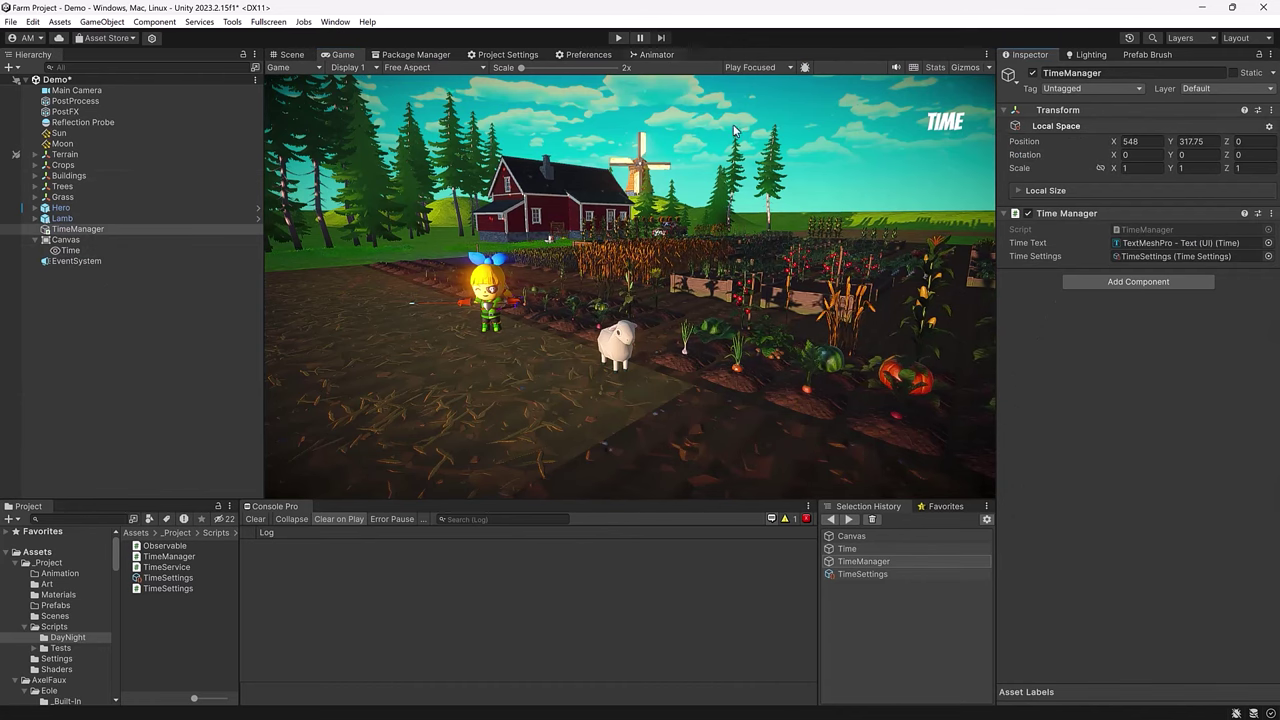
key("ctrl+p")
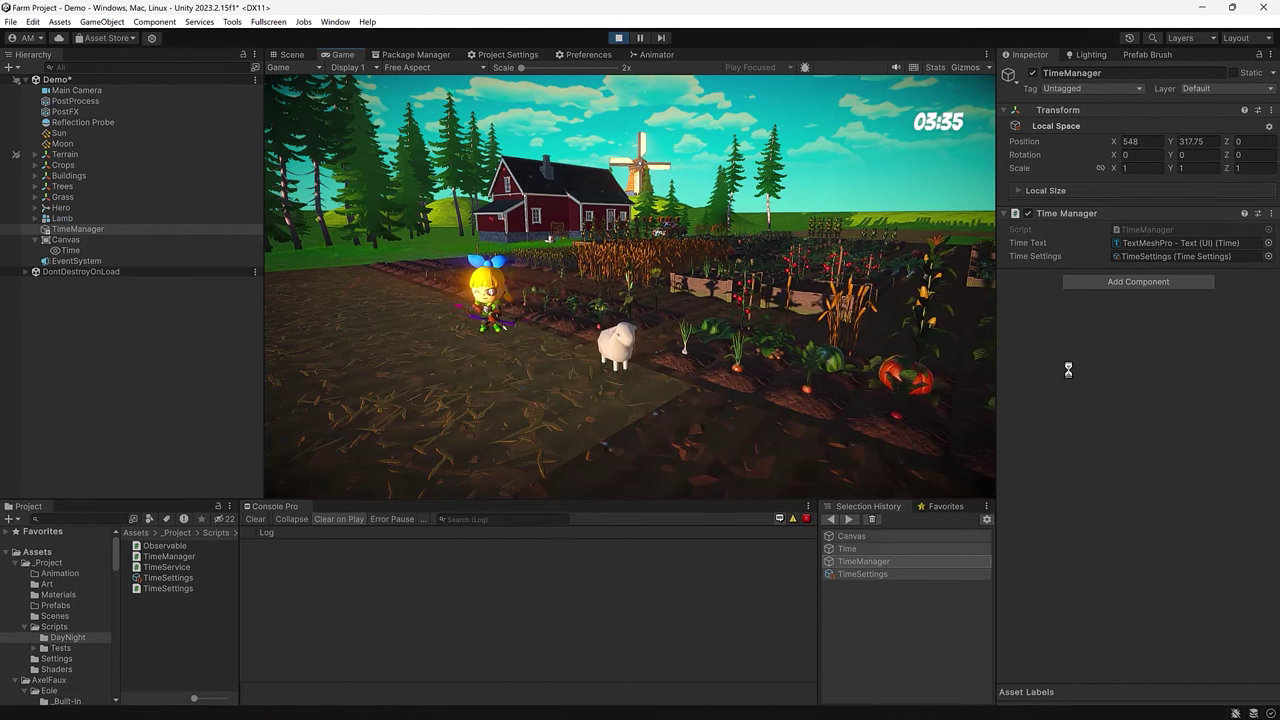
key("ctrl+p")
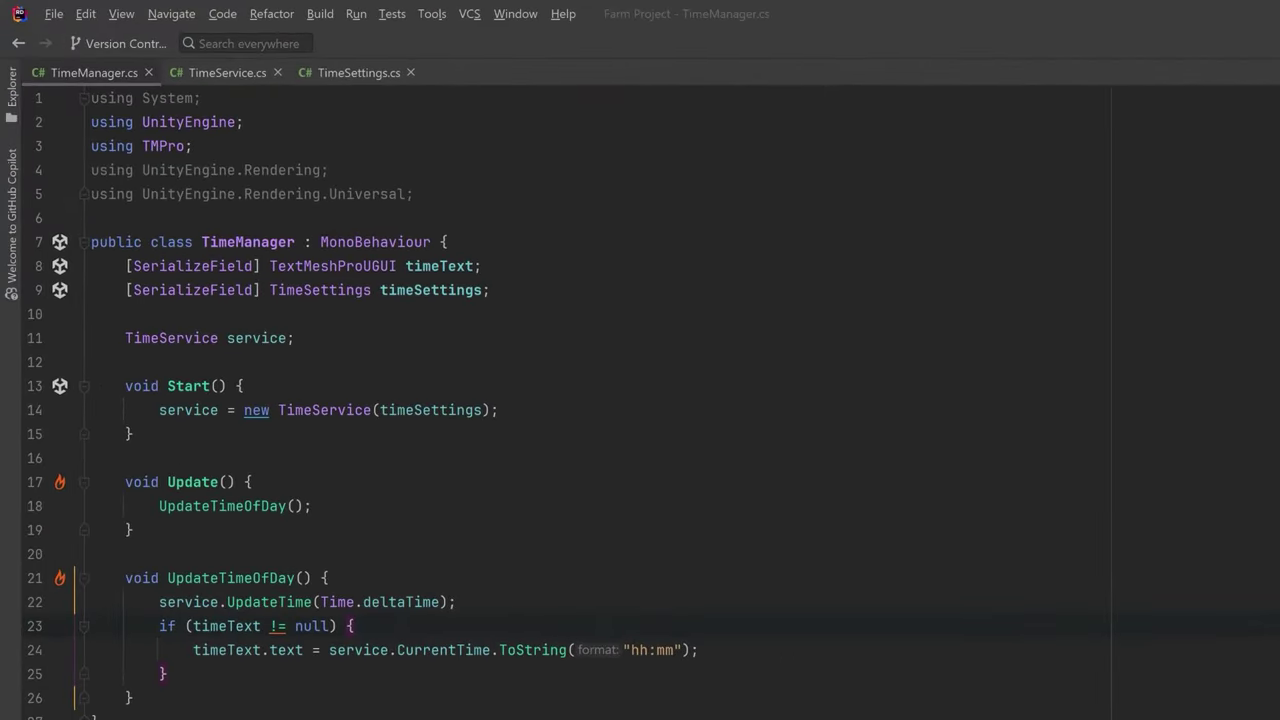
In Rider, add the InlineEditor attribute to the timeSettings field in TimeManager.cs and import Sirenix.OdinInspector
left_click(133, 290)
type("InlineEditor,")
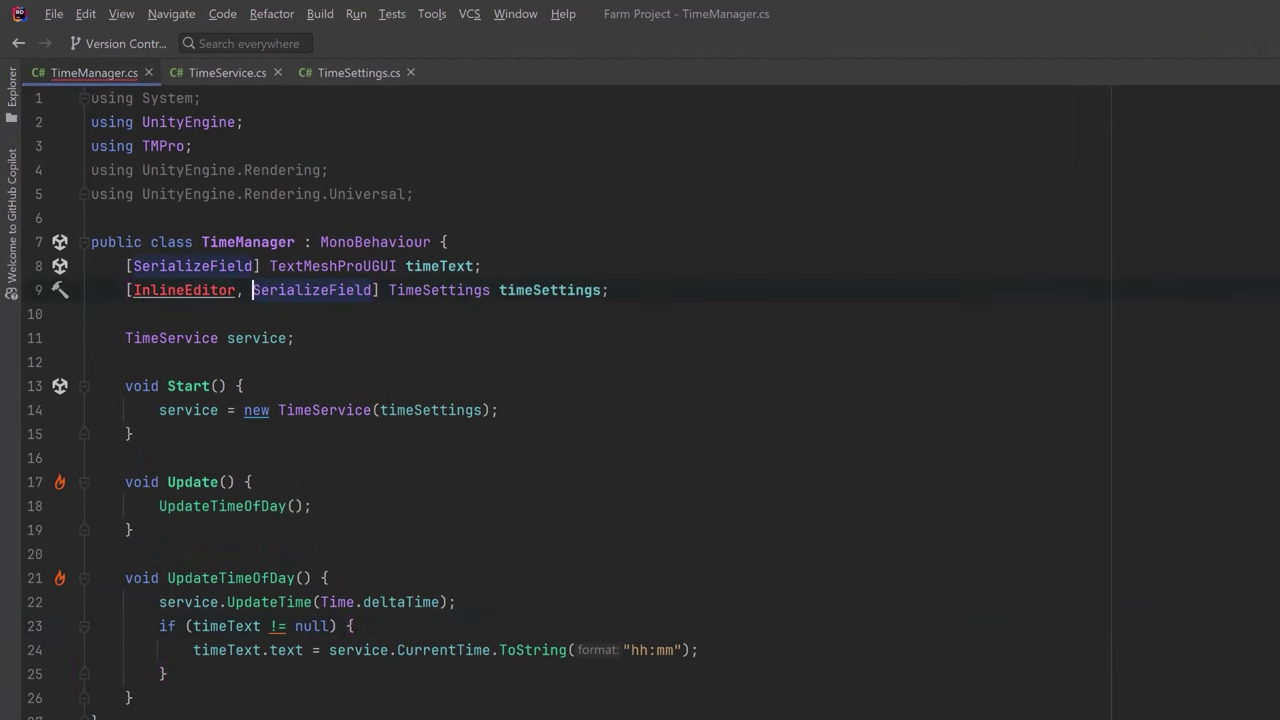
key("ctrl+period")
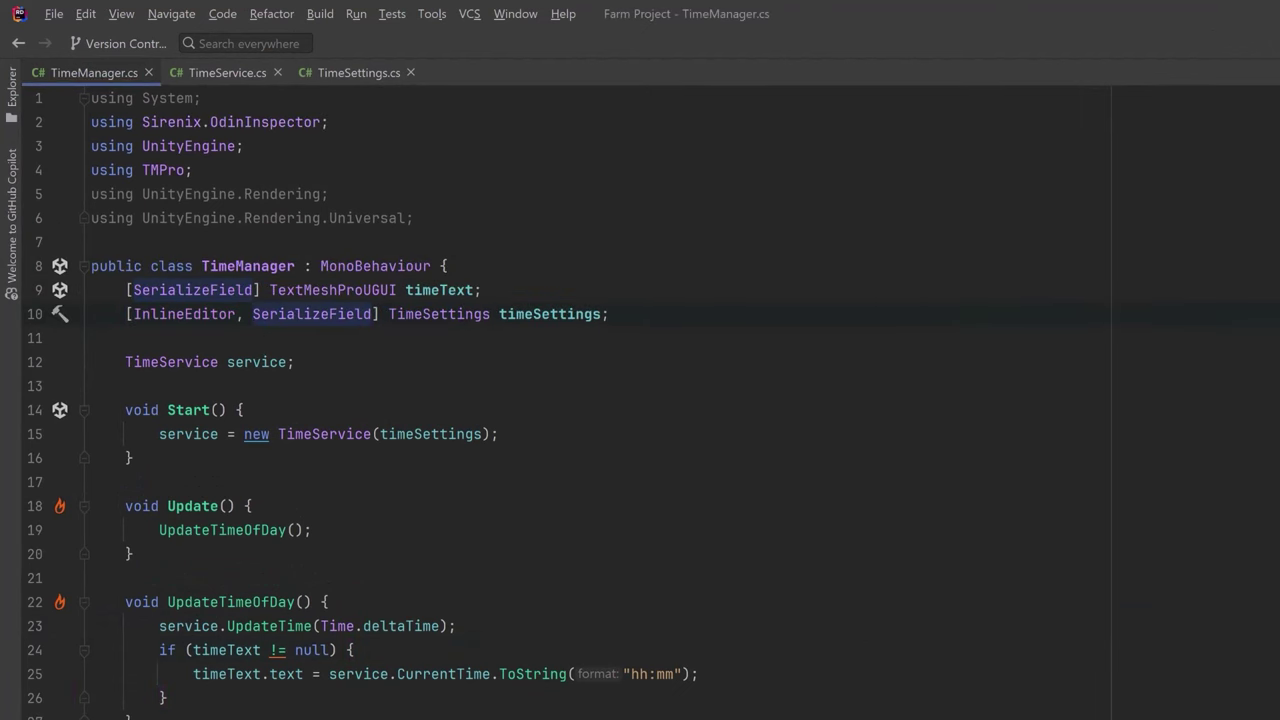
key("alt+Tab")
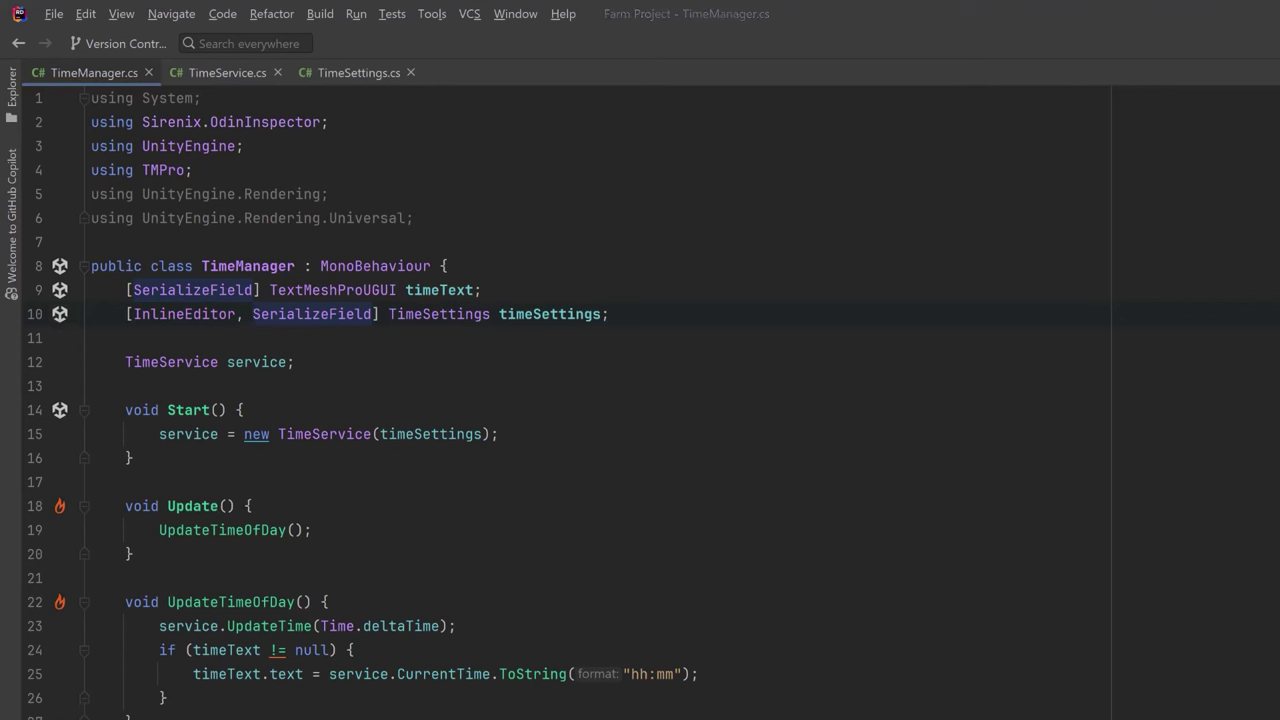
Add serialized Light fields sun and moon between timeText and timeSettings, set apart by single blank lines
left_click(481, 290)
key("Return")
type("[SerializeField] Light sun;     [SerializeField] Light moon;")
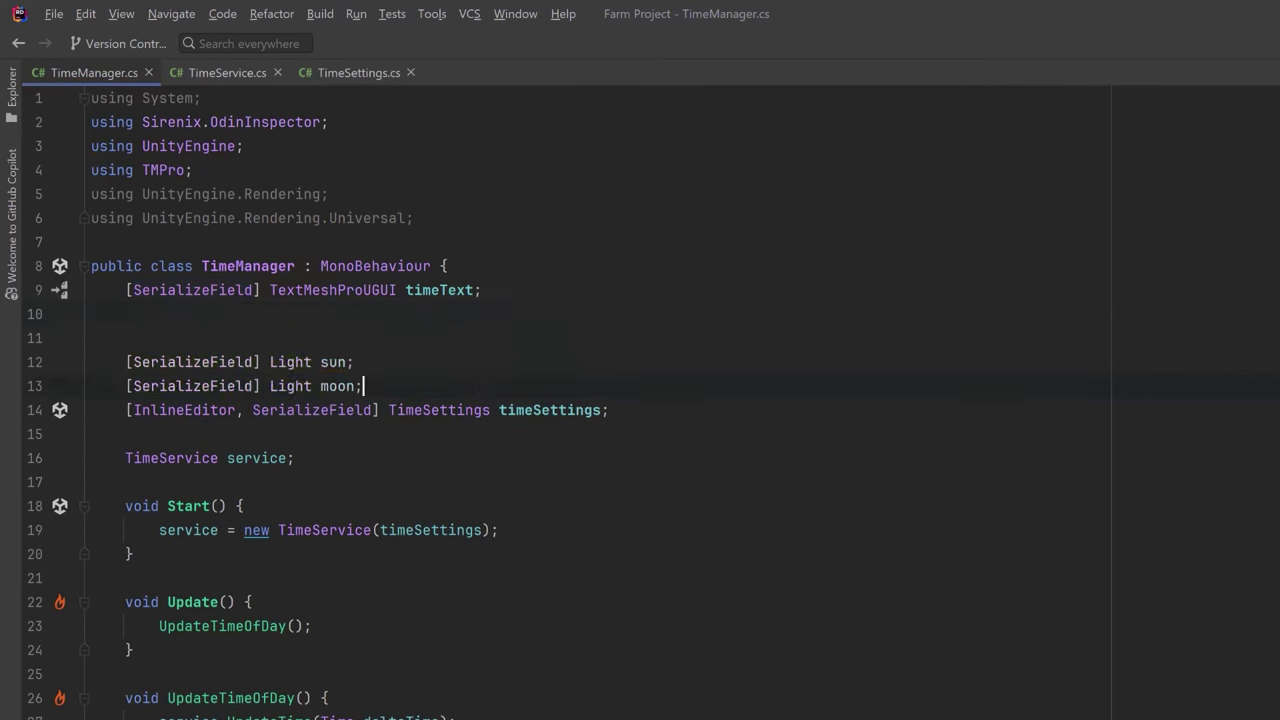
key("Return")
key("Up")
key("Up")
key("Up")
key("BackSpace")
Add a void RotateSun() method after Update containing float rotation = service.CalculateSunAngle();
left_click(92, 482)
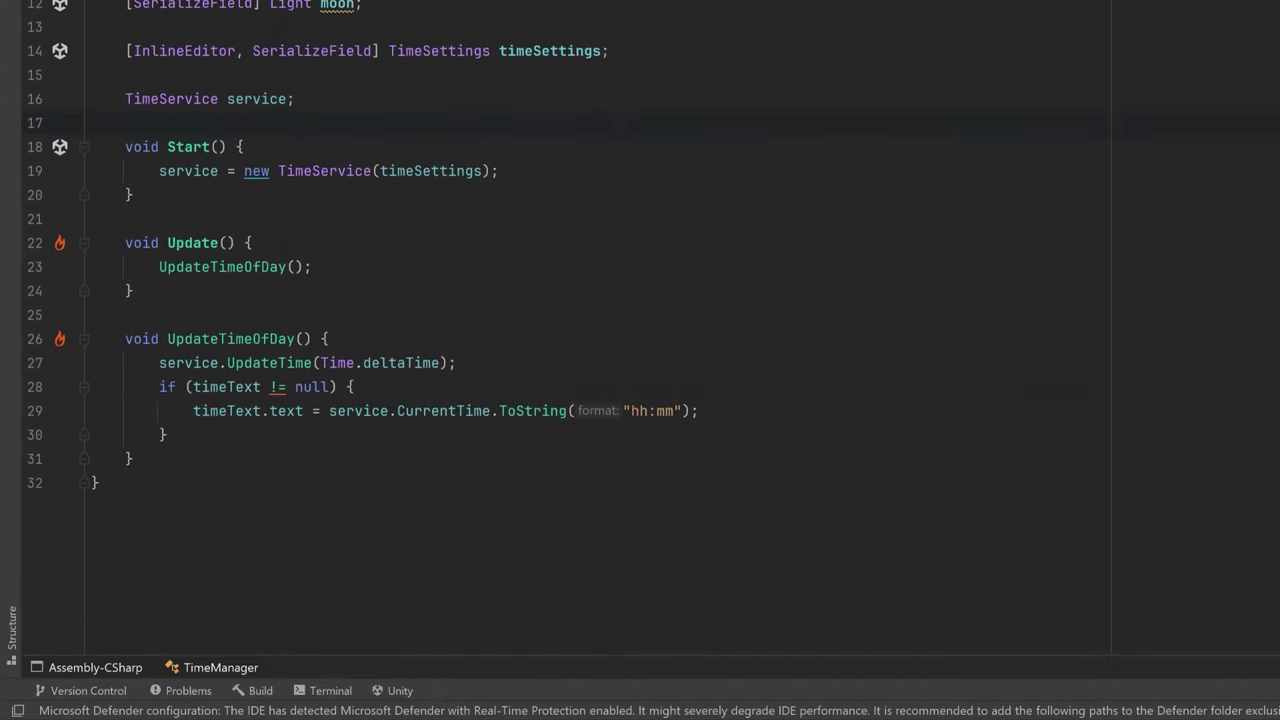
left_click(133, 290)
type("void RotateSun() {}")
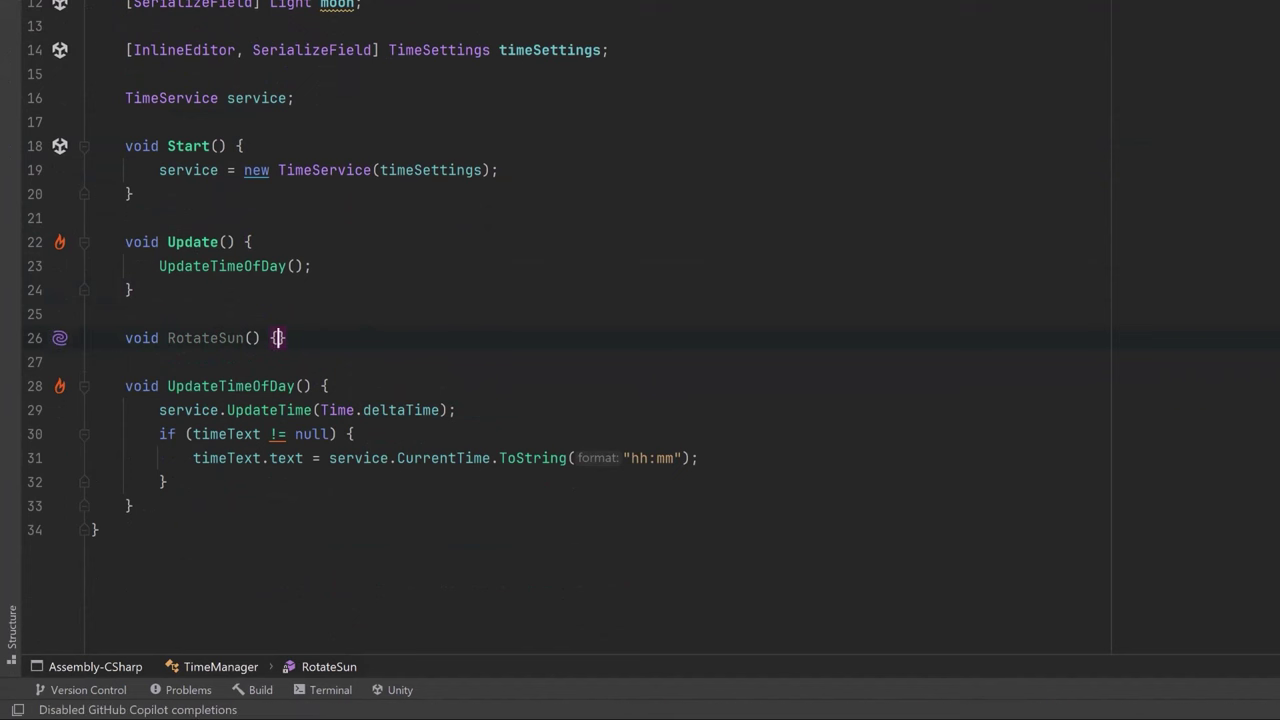
type("float rotation = service.CalculateSunAngle();")
key("Return")
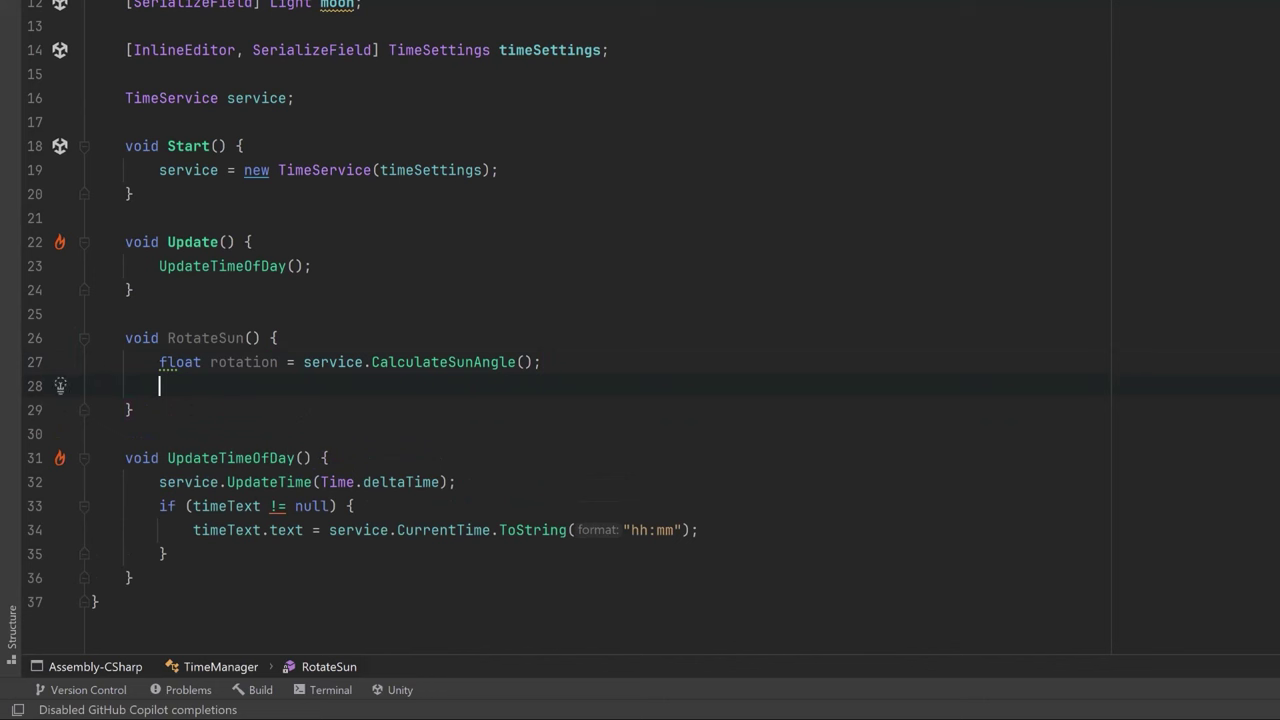
In RotateSun, set sun.transform.rotation to Quaternion.AngleAxis(rotation, Vector3.right) and remove the extra blank line below it
left_click(541, 362)
key("Return")
type("sun.transform.rotation = Quaternion.AngleAxis(rotation, Vector3.right);")
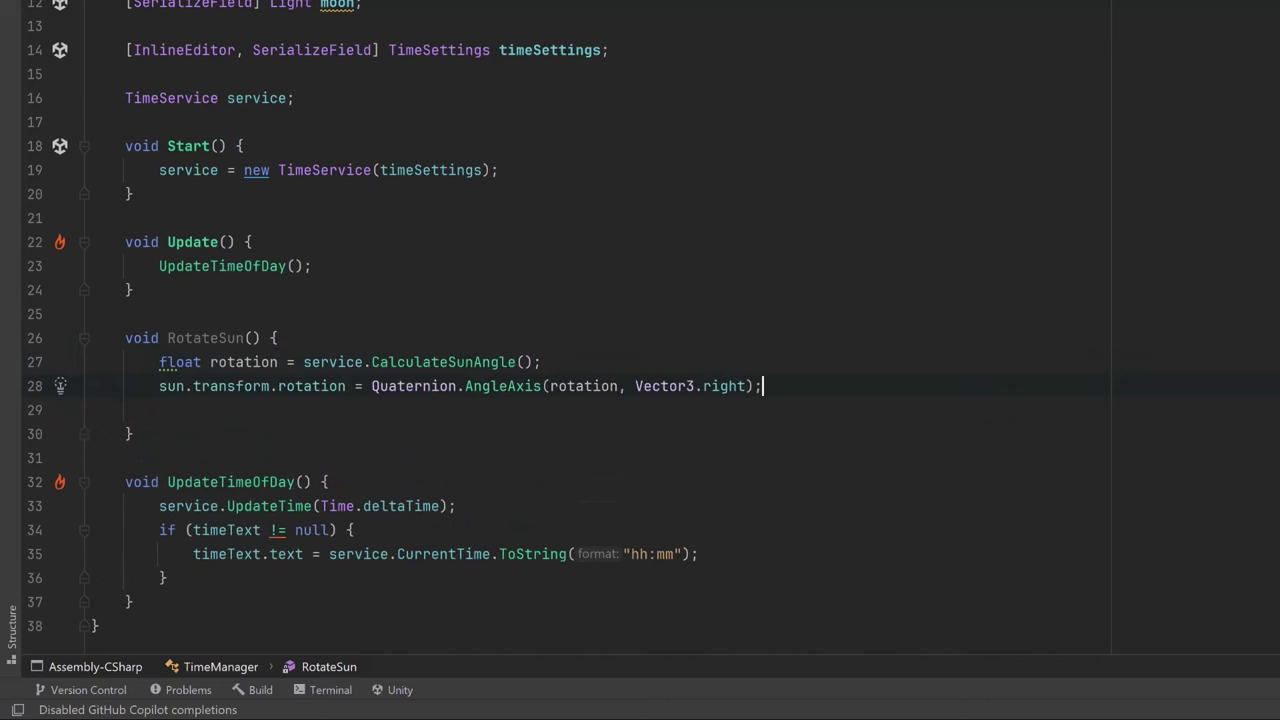
key("Delete")
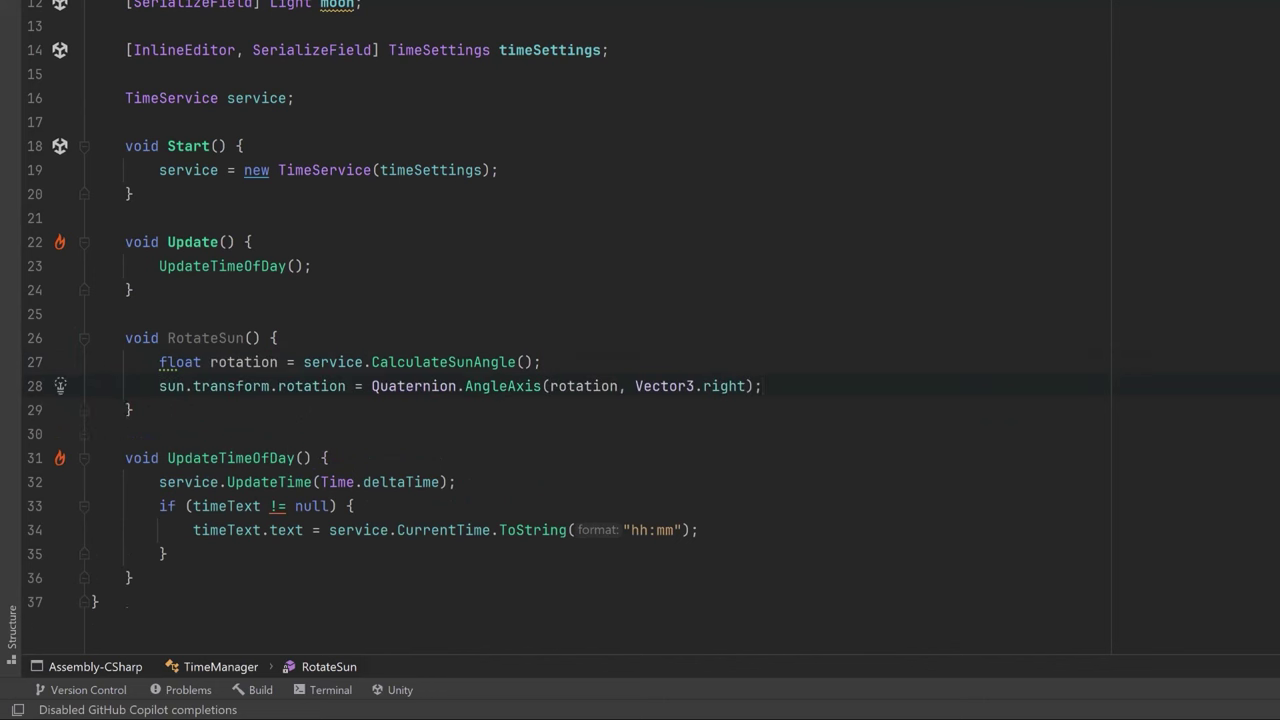
Call RotateSun() in Update after UpdateTimeOfDay(), and add Input.GetKeyDown checks where Space doubles and LeftShift halves timeSettings.timeMultiplier
left_click(311, 266)
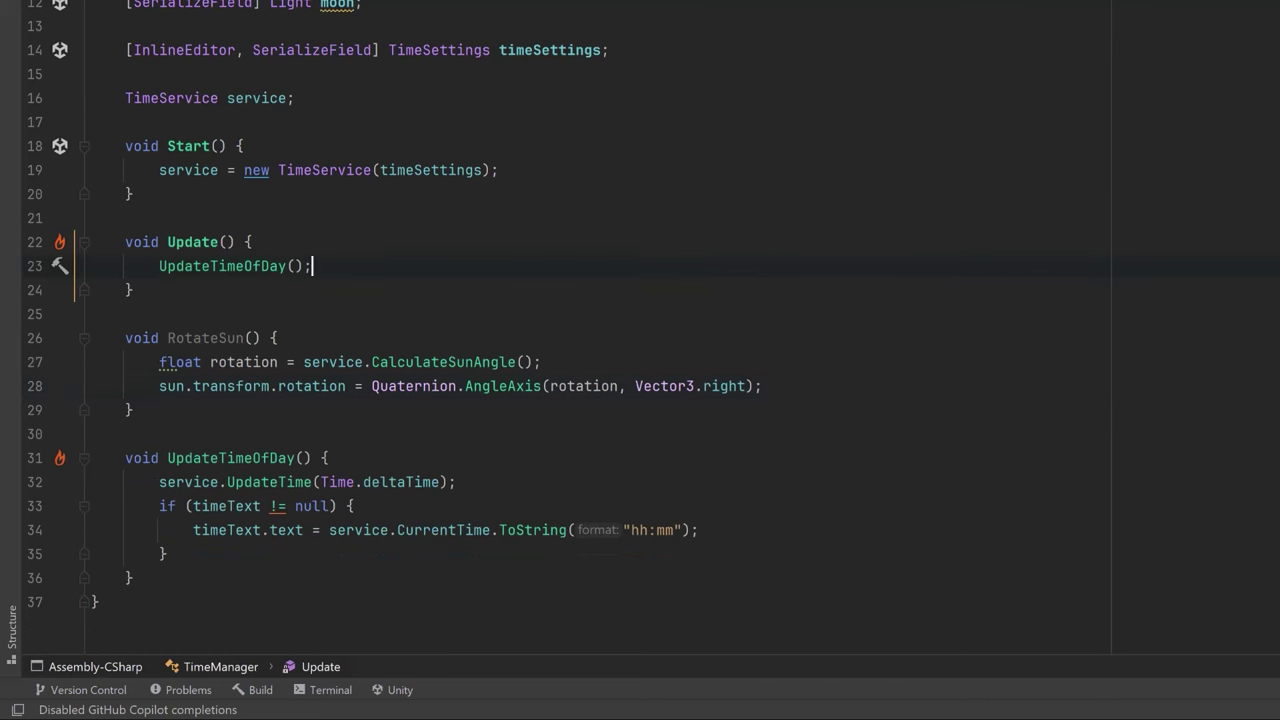
key("Return")
type("R")
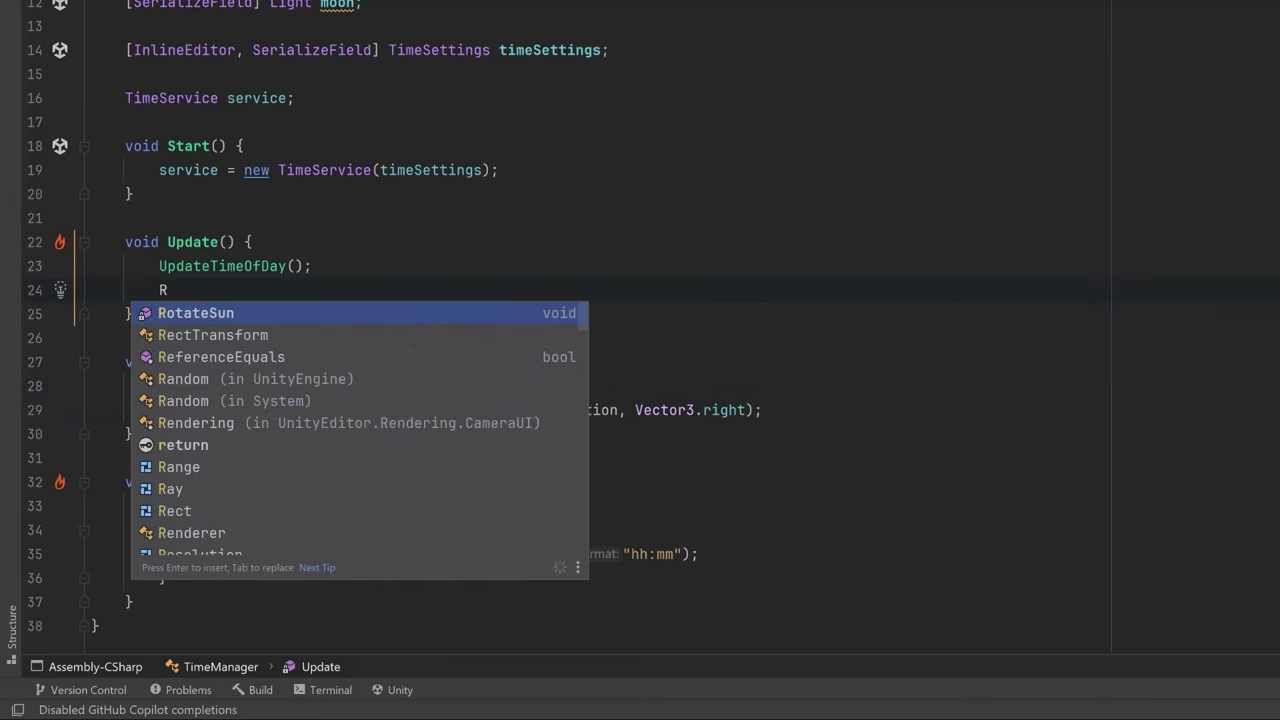
key("Return")
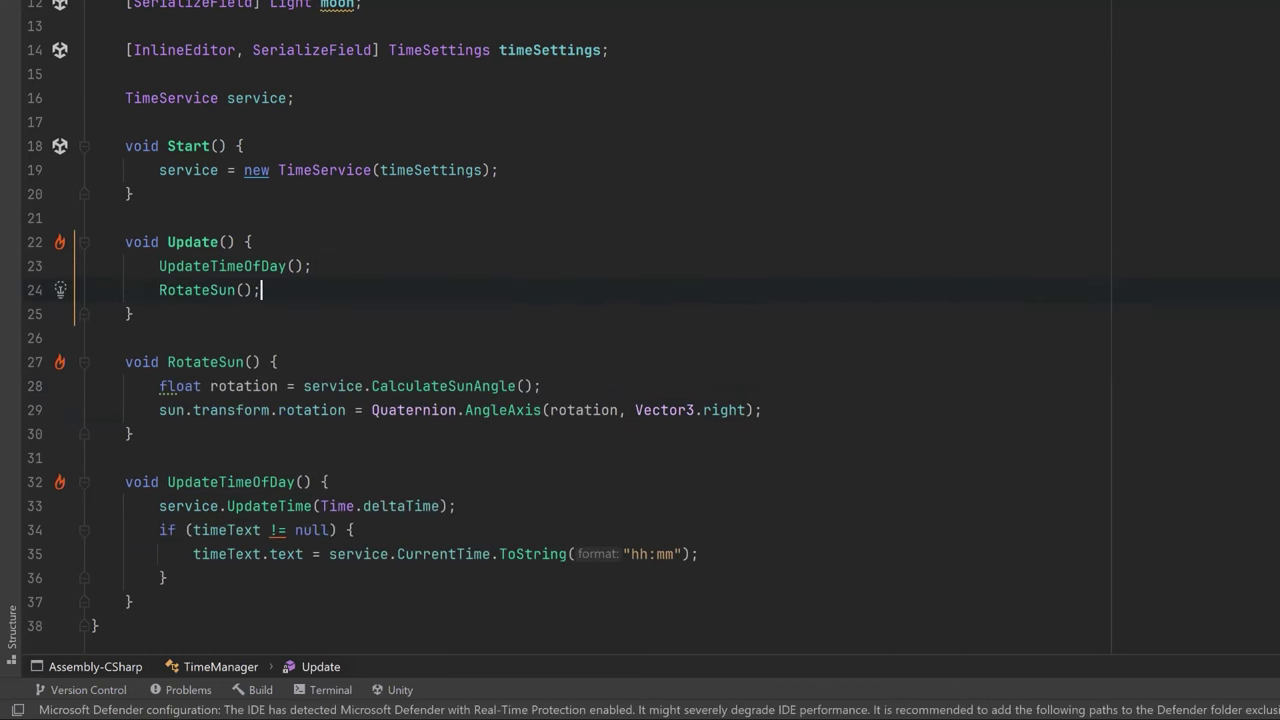
type("if (Input.GetKeyDown(KeyCode.Space)) {     timeSettings.timeMultiplier *= 2; } if (Input.GetKeyDown(KeyCode.LeftShift)) {     timeSettings.timeMultiplier /= 2; }")
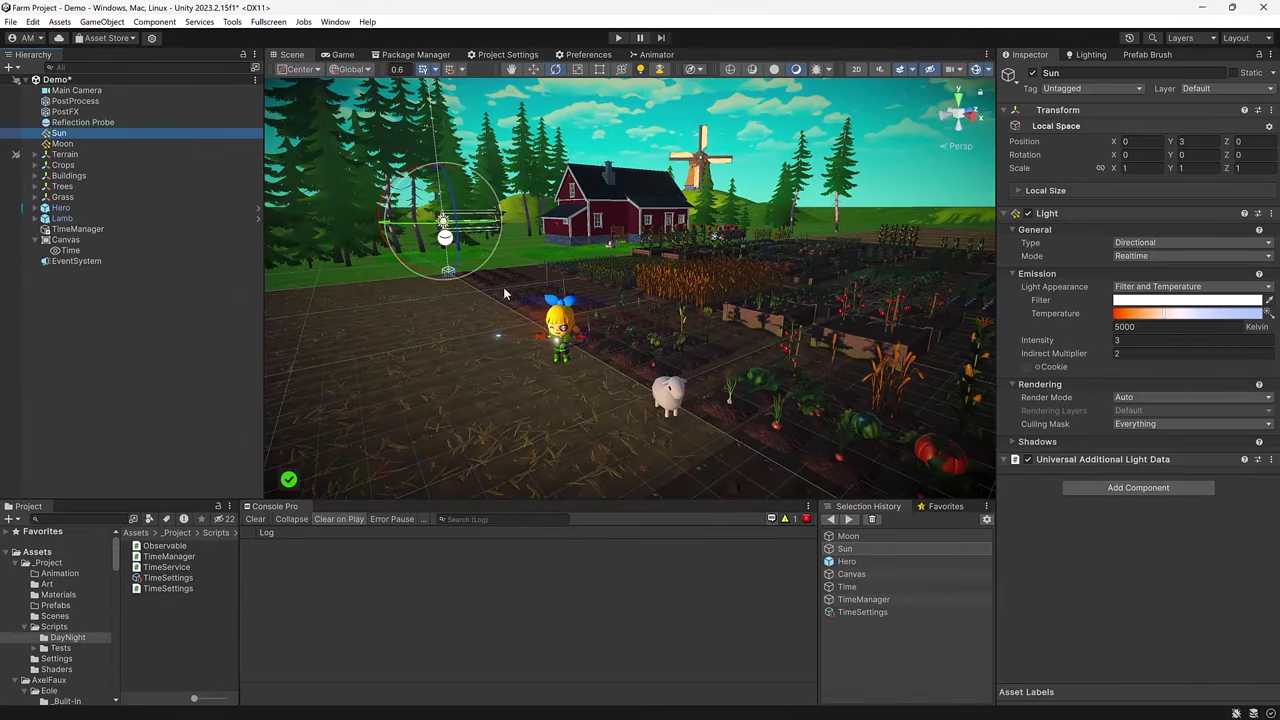
In Unity, frame the Sun light in the scene and set its X rotation to 90
key("f")
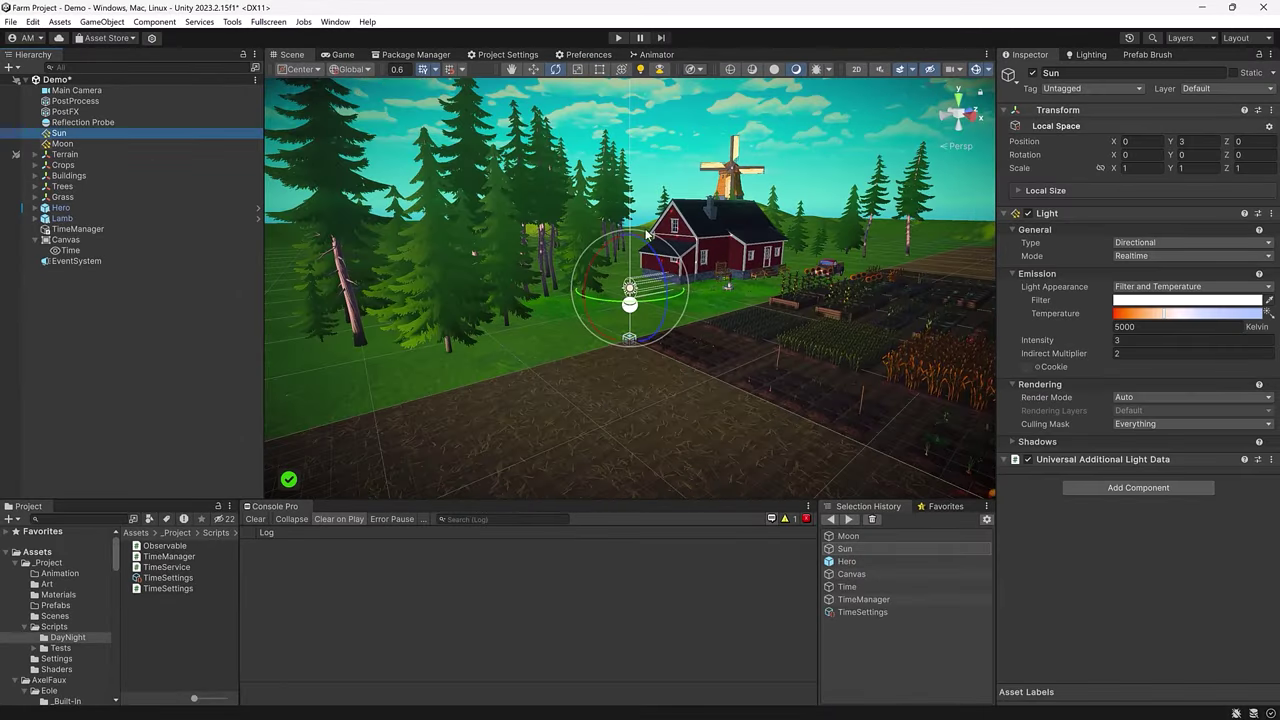
left_click(1158, 157)
type("90")
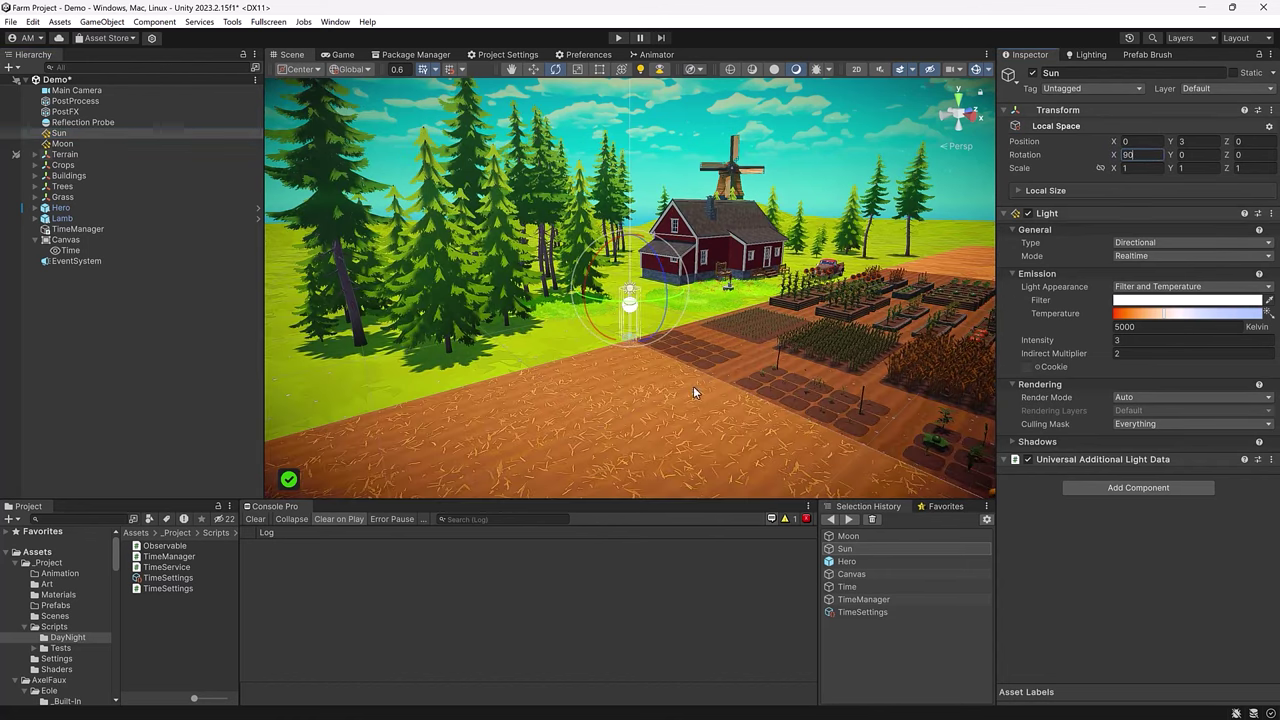
Assign the Sun and Moon lights to the matching fields of the TimeManager object and run the scene
left_click(77, 229)
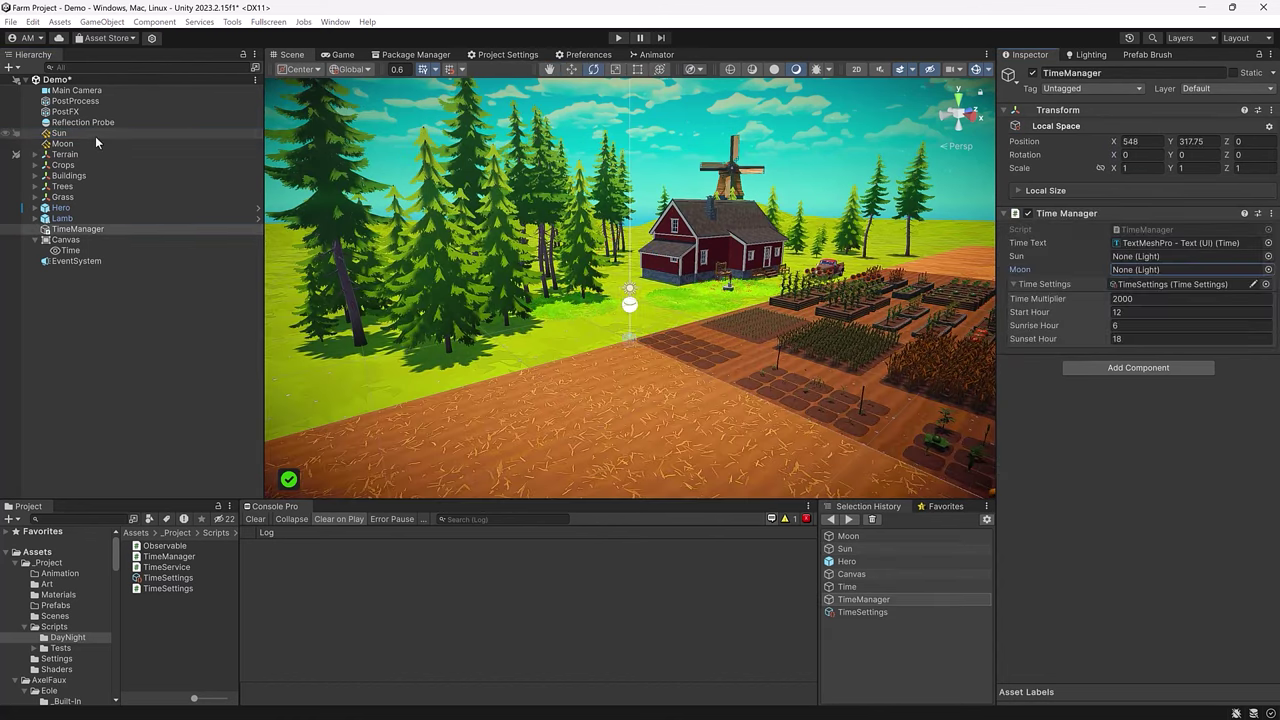
left_click_drag(59, 133, 1194, 271)
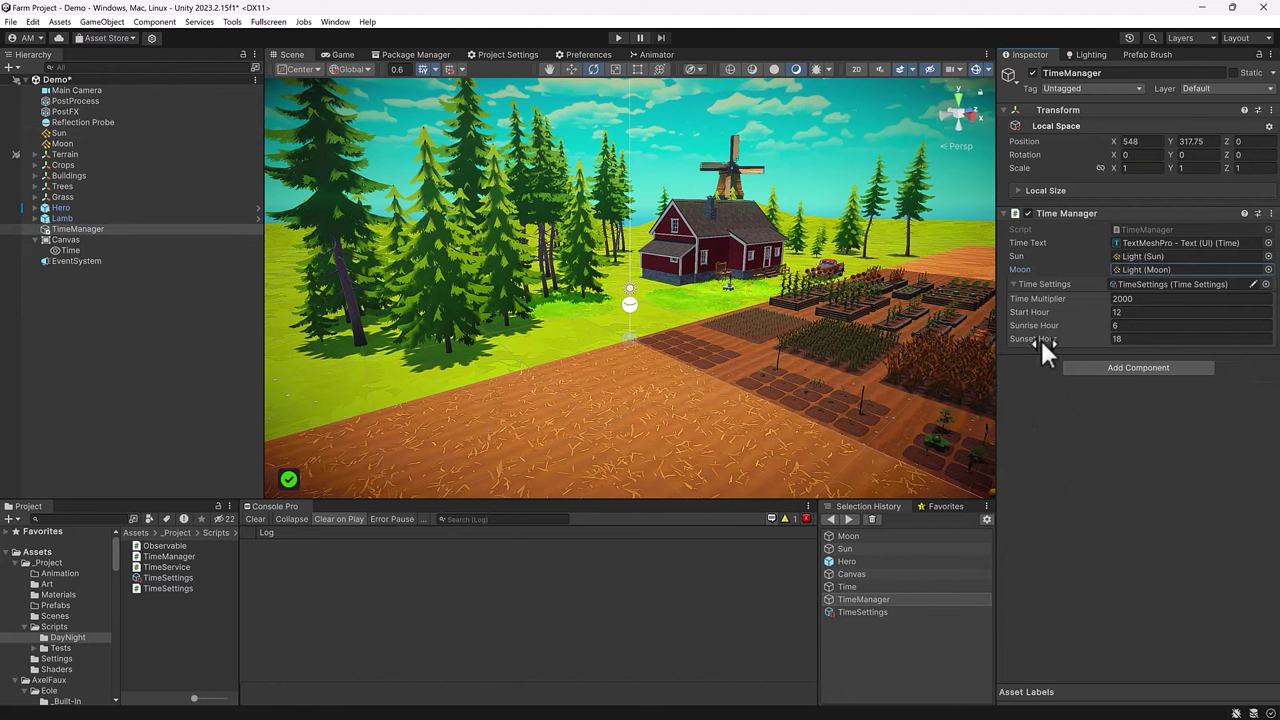
left_click(618, 37)
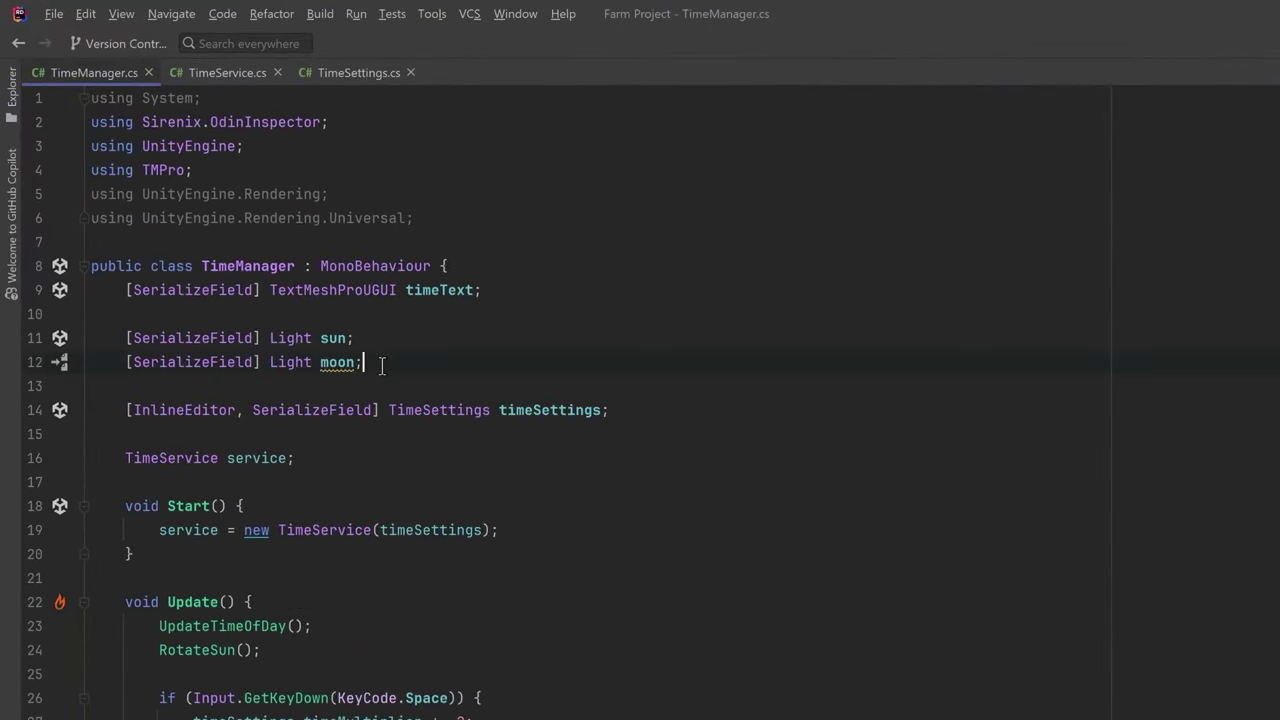
In Rider, add serialized AnimationCurve lightIntensityCurve, float maxSunIntensity = 1 and maxMoonIntensity = 0.5f to TimeManager.cs, plus an empty void UpdateLightSettings() method after Update
type("[SerializeField] AnimationCurve lightIntensityCurve;     [SerializeField] float maxSunIntensity = 1;     [SerializeField] float maxMoonIntensity = 0.5f;")
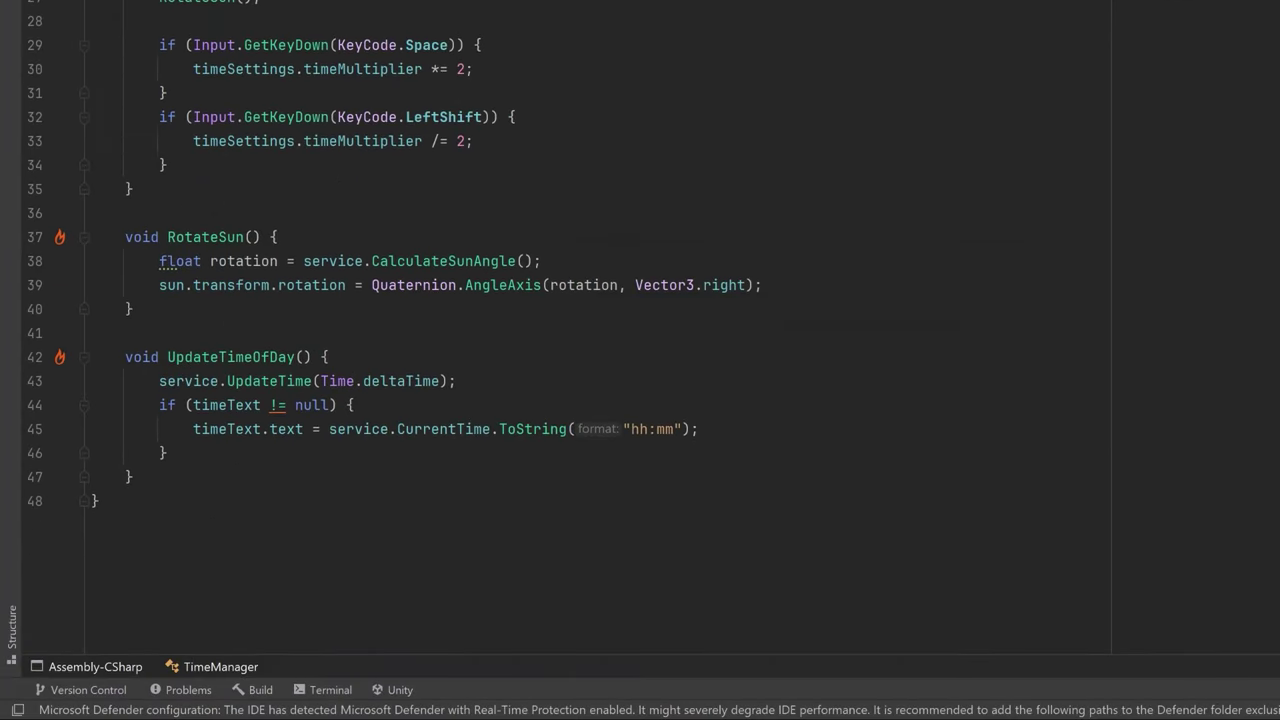
left_click(133, 189)
key("Return")
key("Return")
type("void UpdateLightSettings() {}")
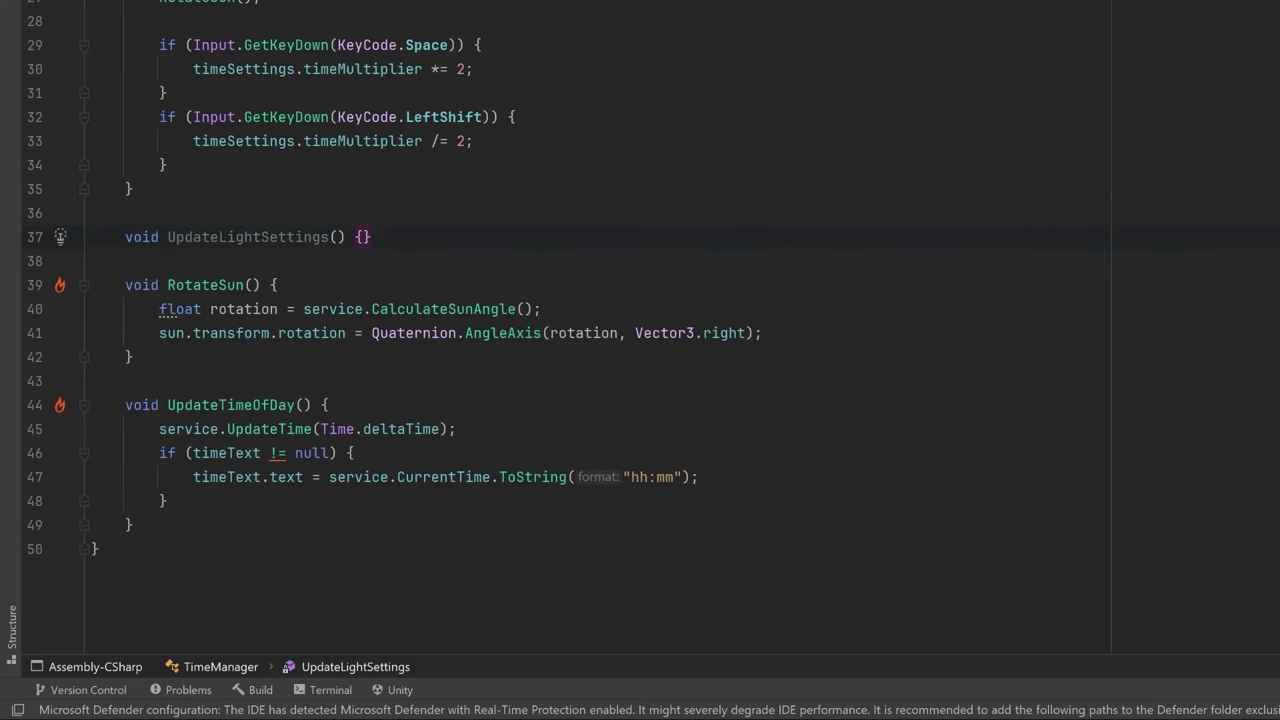
In UpdateLightSettings, declare float dotProduct = Vector3.Dot(sun.transform.forward, Vector3.down) and put the closing brace on its own line
key("BackSpace")
key("Return")
type("float dotProduct = Vector3.Dot(sun.transform.forward, Vector3.down);")
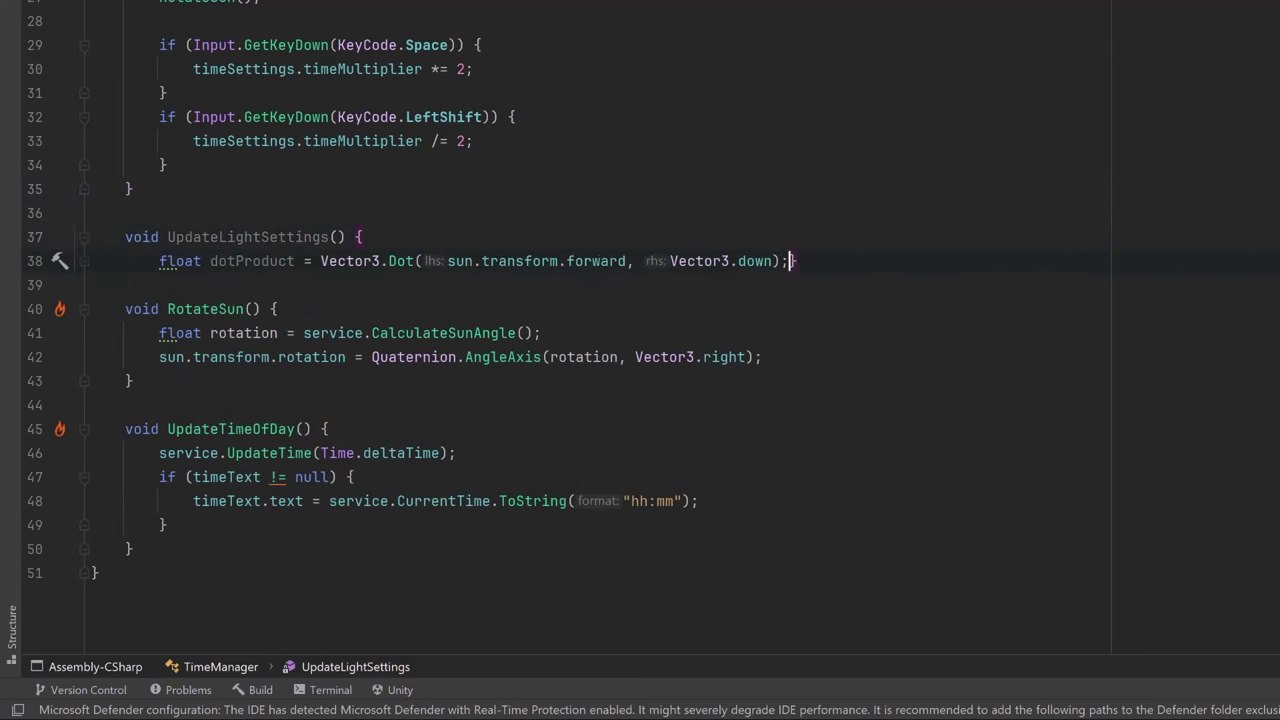
key("Return")
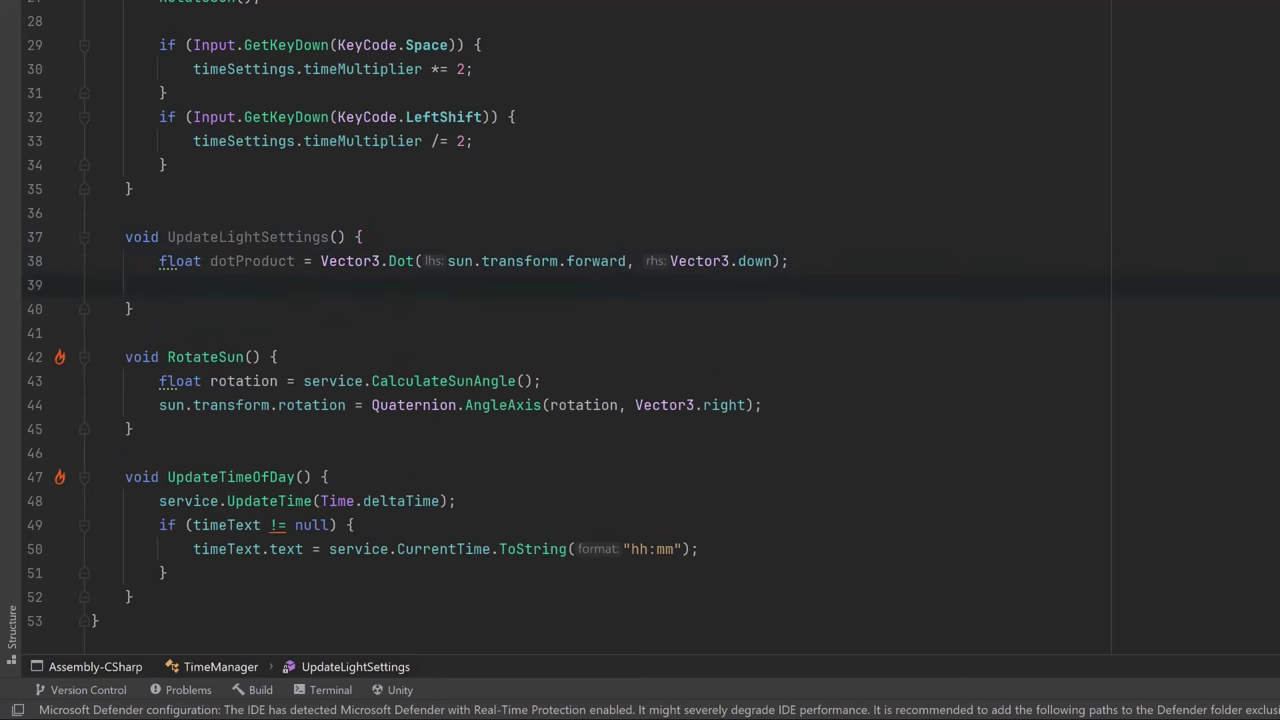
Set sun.intensity to Mathf.Lerp(0, maxSunIntensity, lightIntensityCurve.Evaluate(dotProduct)) and moon.intensity to Mathf.Lerp(maxMoonIntensity, 0, lightIntensityCurve.Evaluate(dotProduct))
left_click(789, 261)
type("sun.intensity = Mathf.Lerp(0, maxSunIntensity, lightIntensityCurve.Evaluate(dotProduct));")
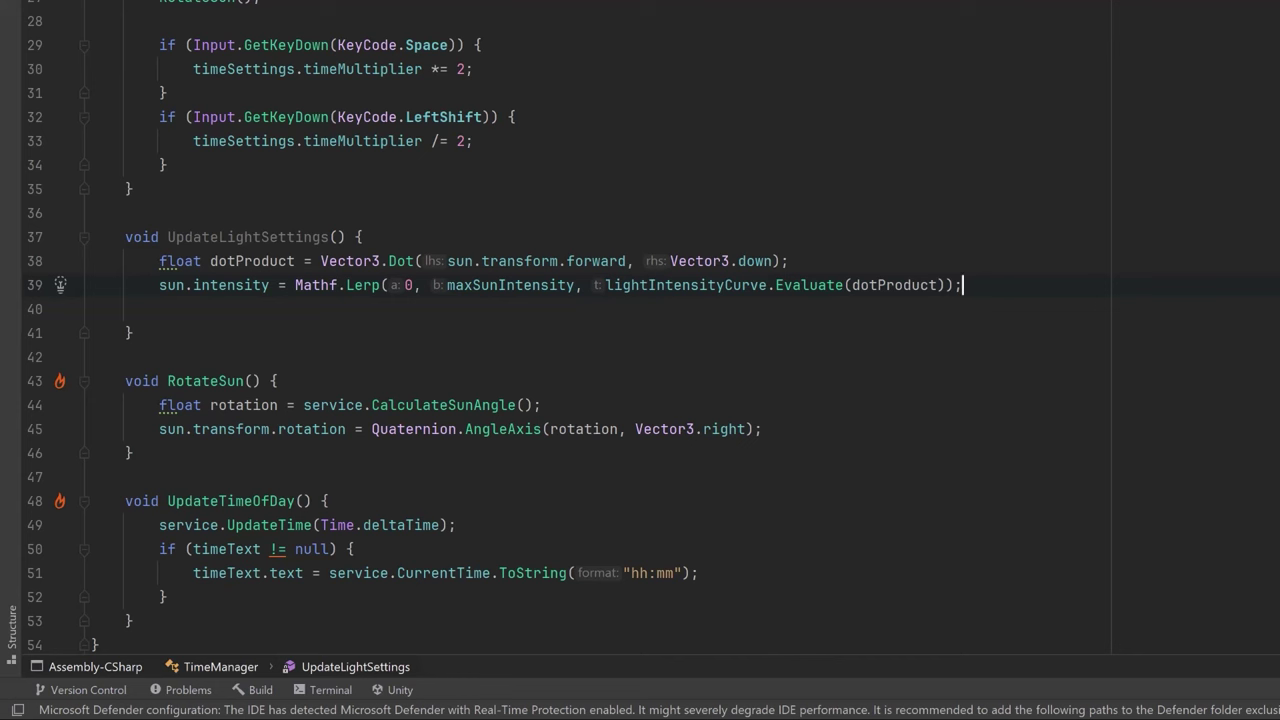
key("Return")
type("moon.intensity = Mathf.Lerp(maxMoonIntensity, 0, lightIntensityCurve.Evaluate(dotProduct));")
key("Delete")
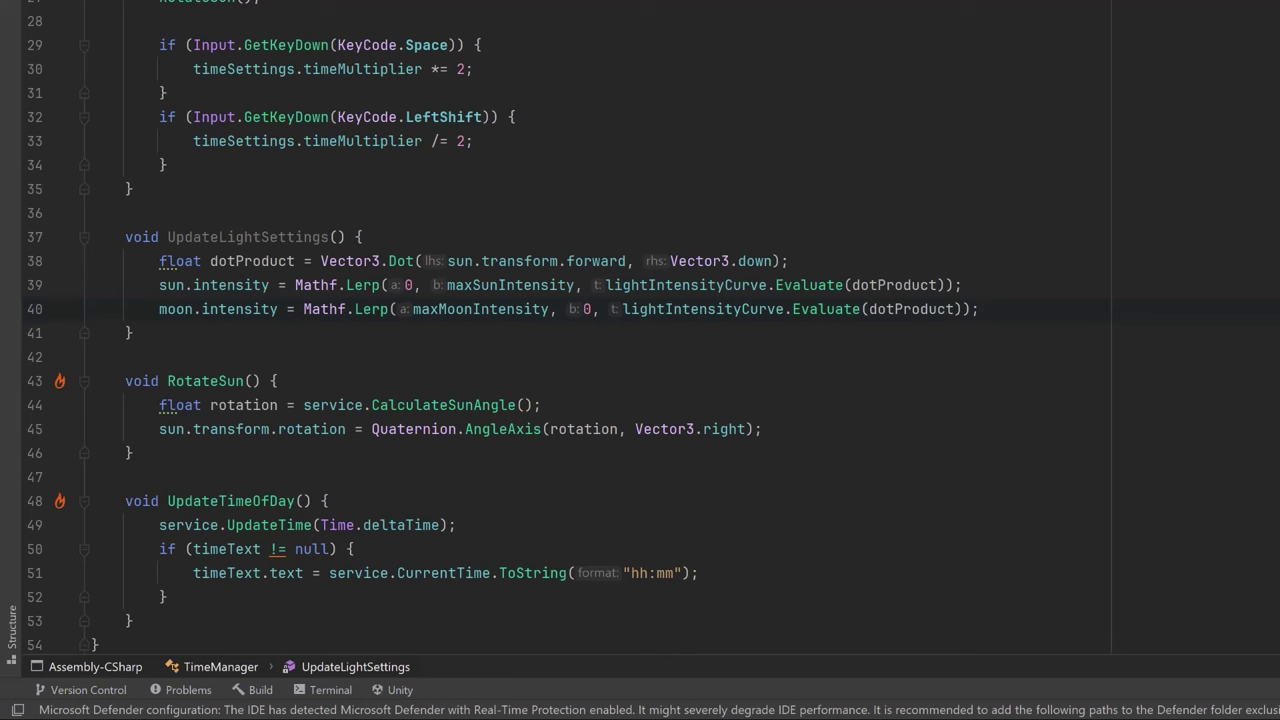
Below maxMoonIntensity, add serialized Color dayAmbientLight, Color nightAmbientLight and Volume volume fields, plus a non-serialized ColorAdjustments colorAdjustments field
scroll(500, 330, "up", 5)
left_click(525, 74)
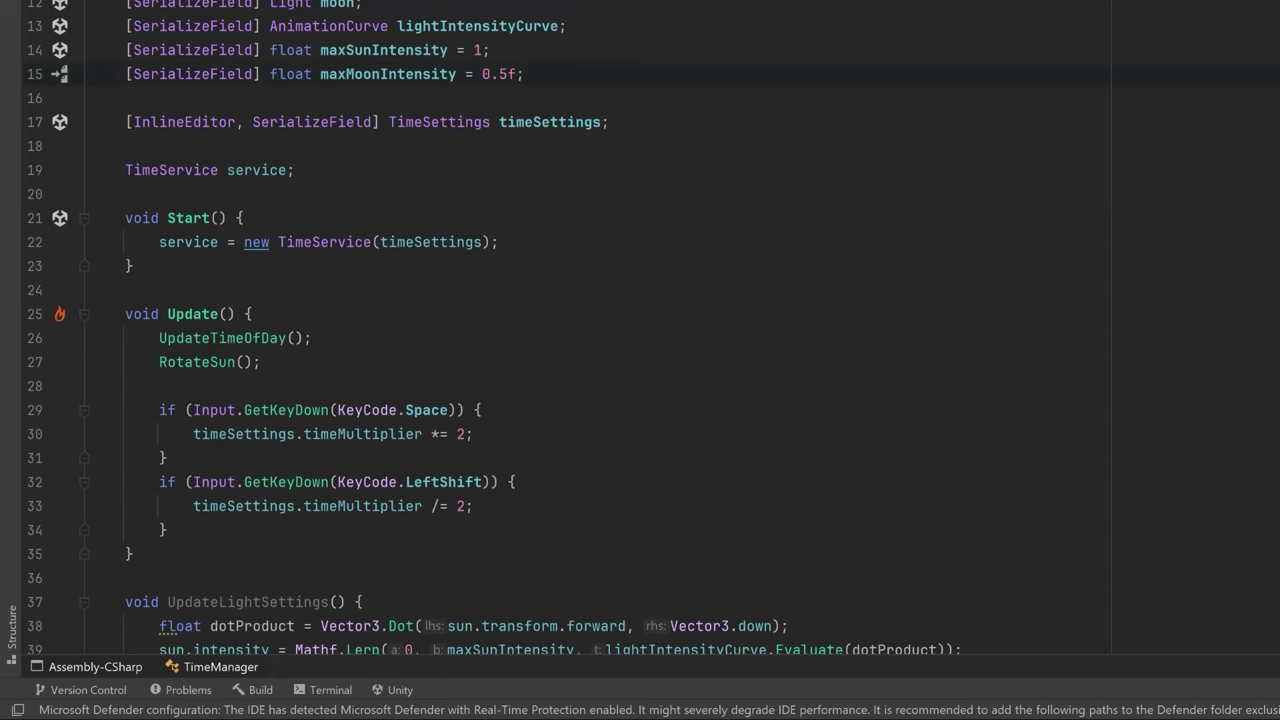
key("Return")
type("[SerializeField] Color dayAmbientLight; [SerializeField] Color nightAmbientLight;")
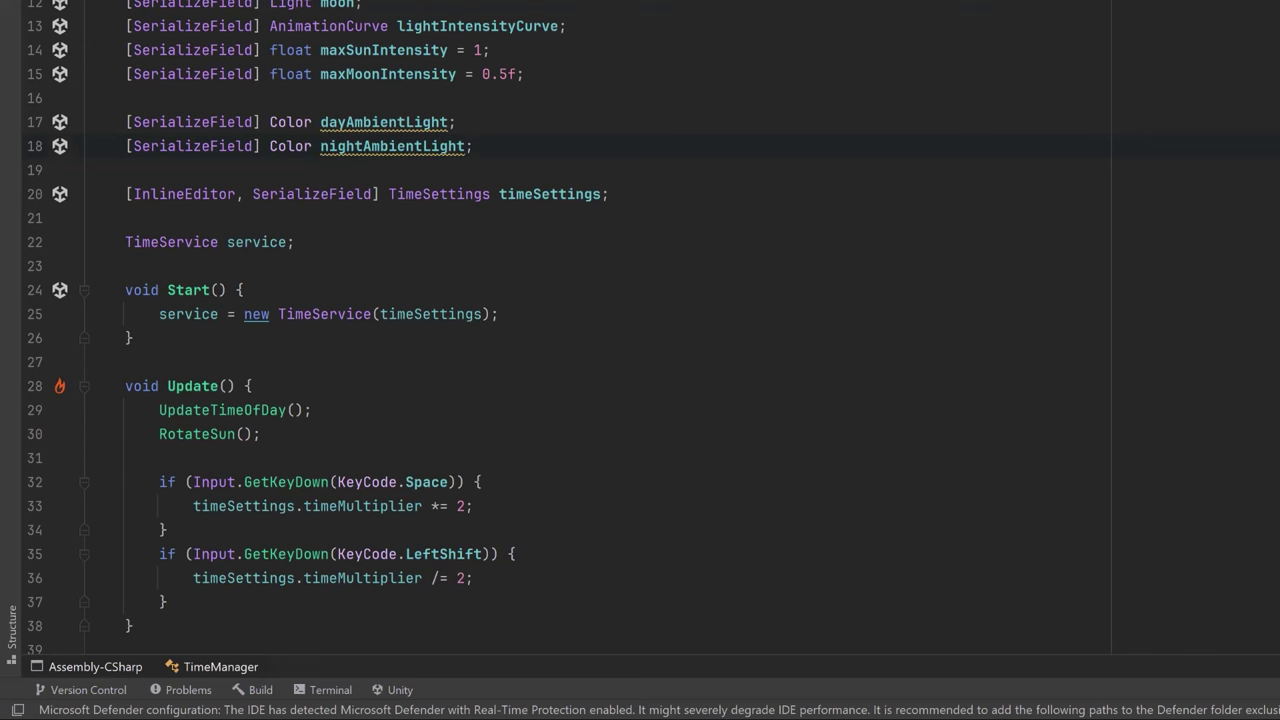
type("[SerializeField] Volume volume;")
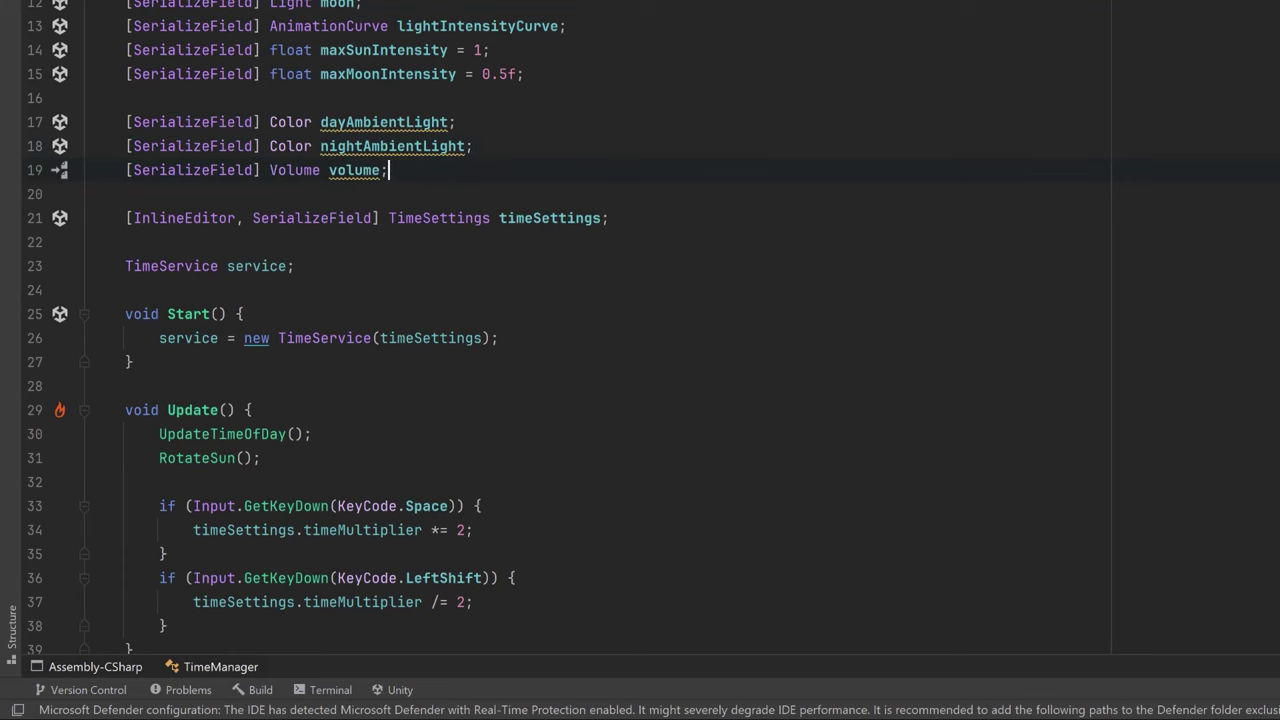
type("ColorAdjustments colorAdjustments;")
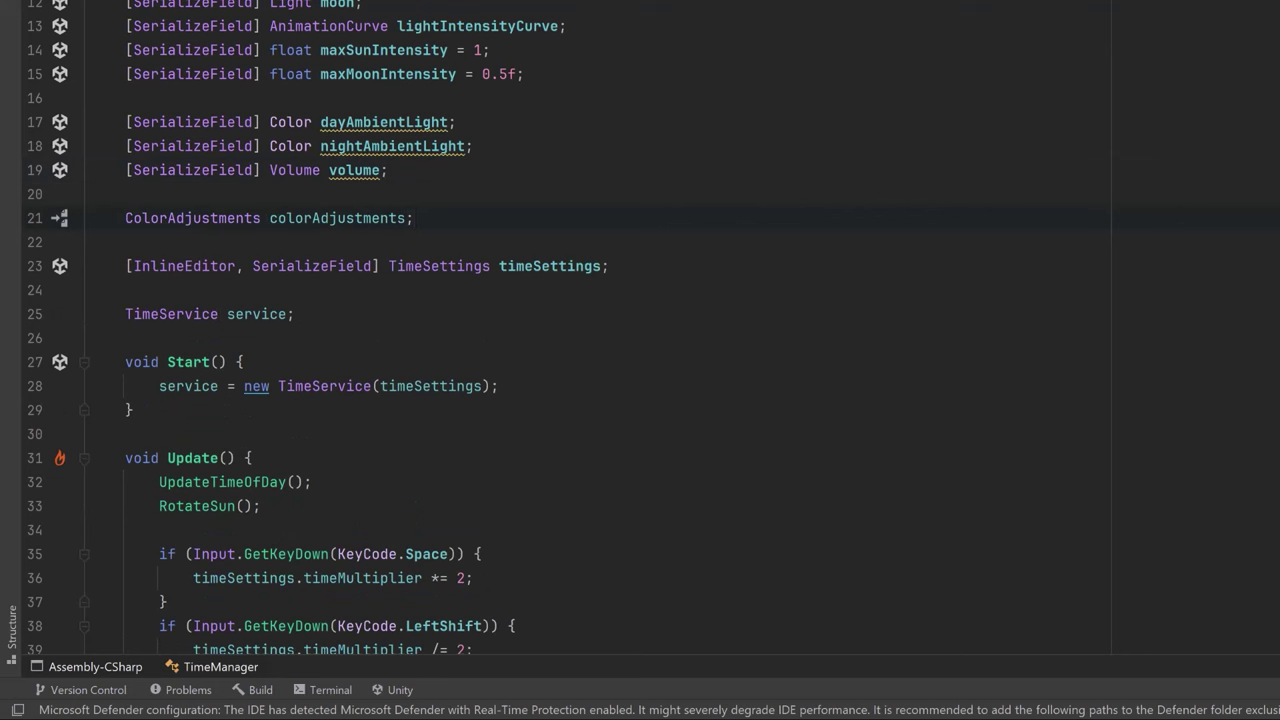
In Start, add volume.profile.TryGet(out colorAdjustments); after the TimeService is created
left_click(498, 386)
key("Return")
type("volume.profile.TryGet(out colorAdjustments);")
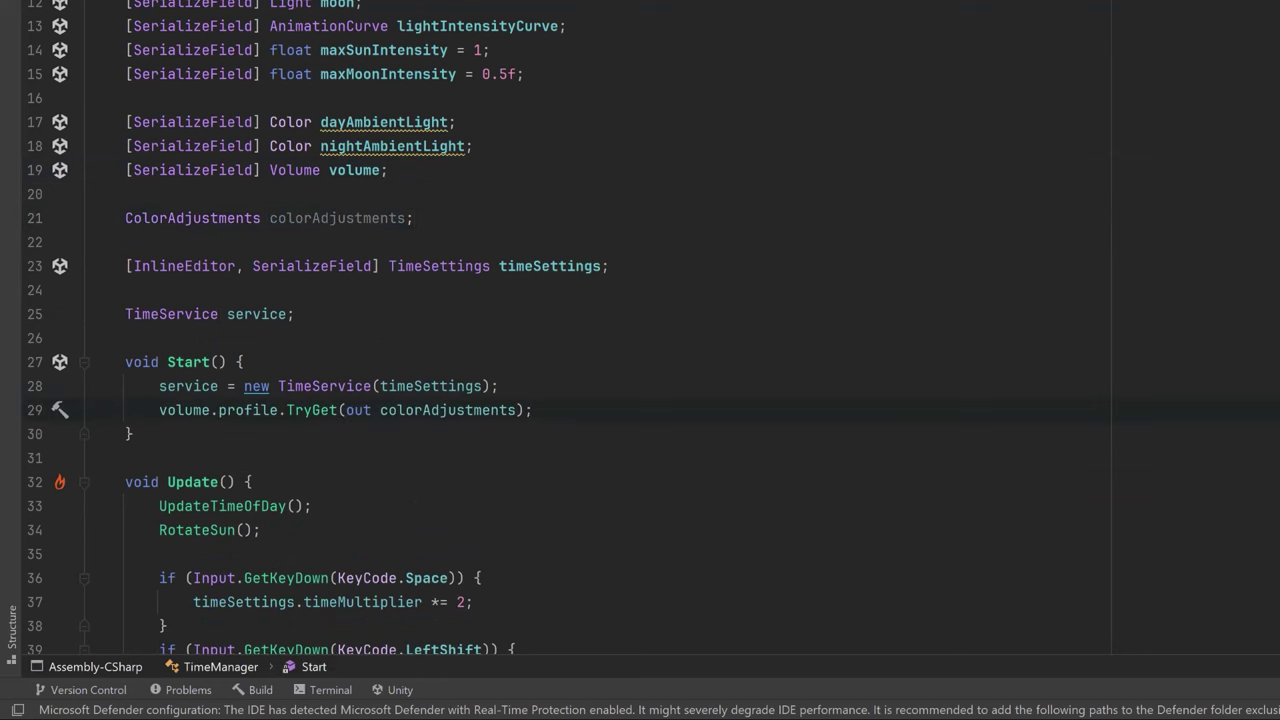
End UpdateLightSettings with a return if colorAdjustments is null, then colorAdjustments.colorFilter.value = Color.Lerp(nightAmbientLight, dayAmbientLight, lightIntensityCurve.Evaluate(dotProduct))
scroll(640, 330, "down", 4)
scroll(640, 330, "down", 6)
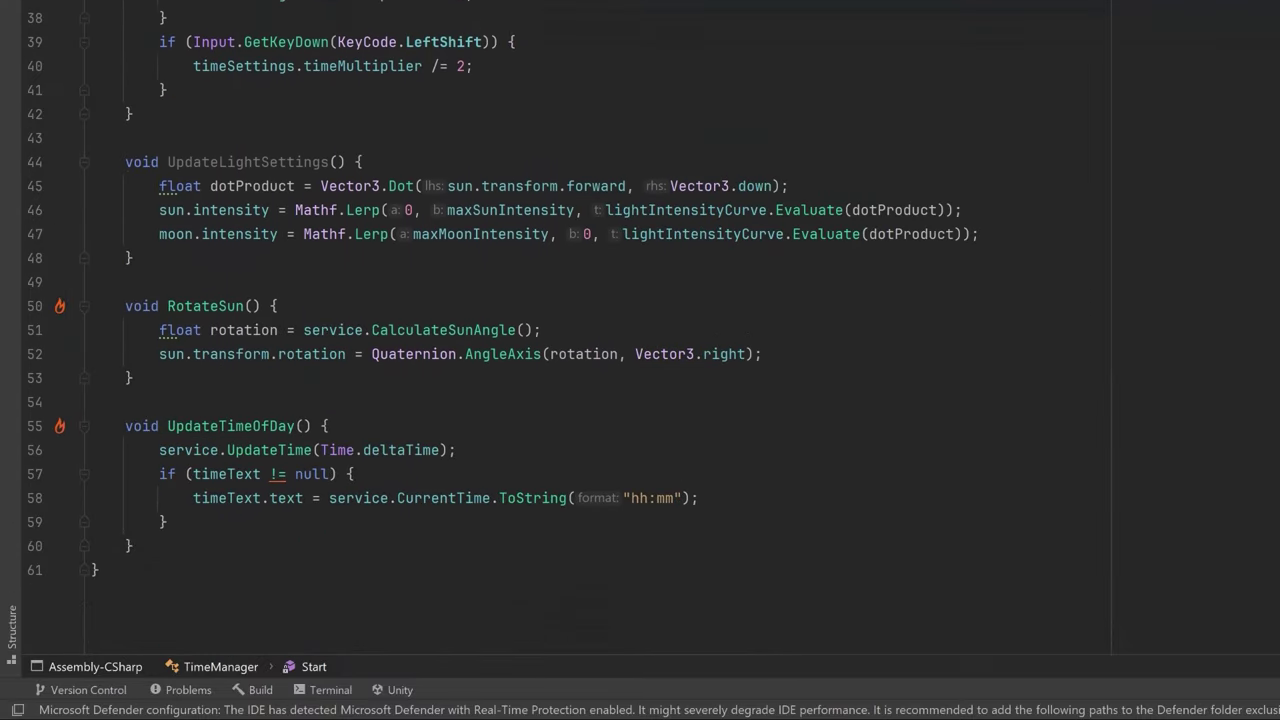
left_click(979, 234)
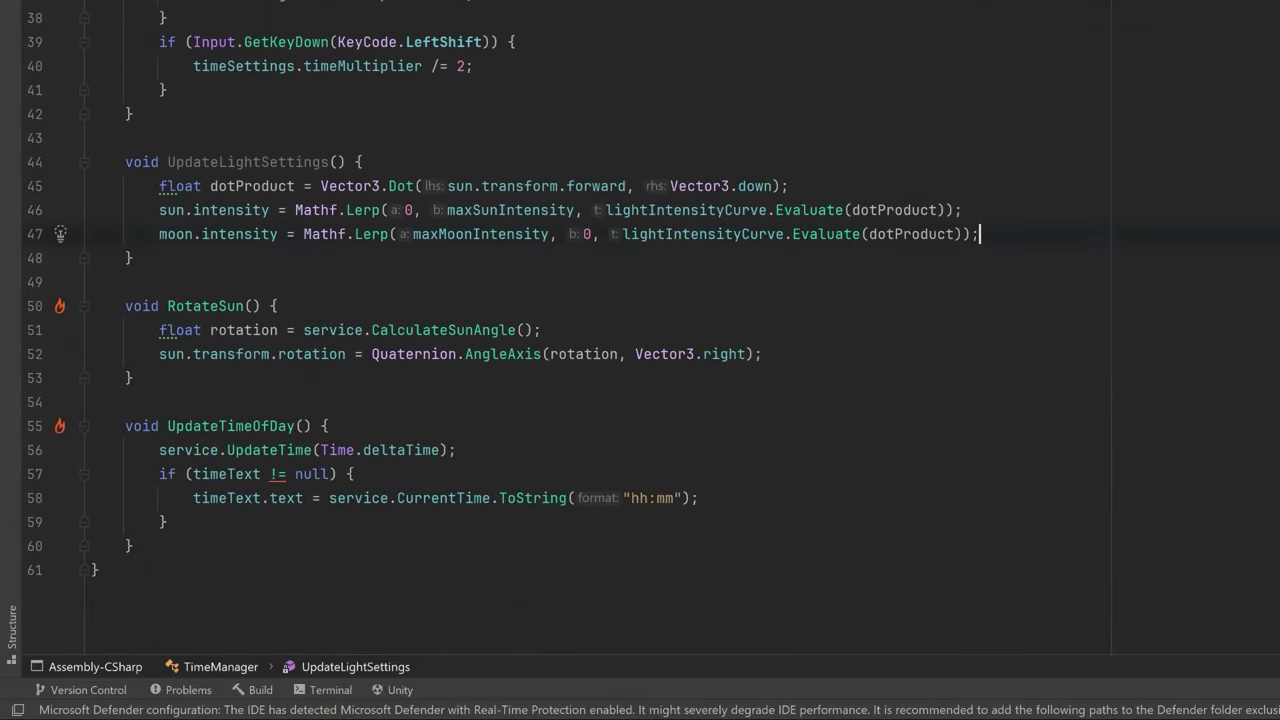
key("Return")
type("if (colorAdjustments == null) return;")
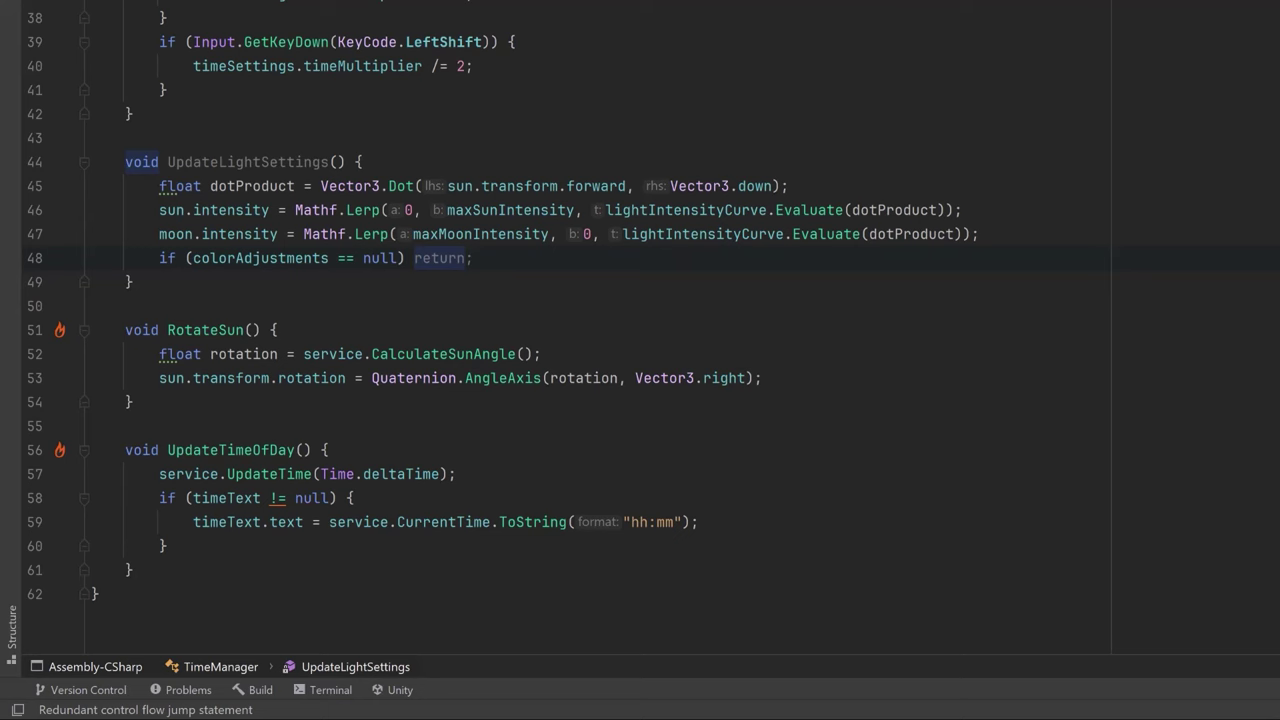
key("Return")
type("colorAdjustments.colorFilter.value = Color.Lerp(nightAmbientLight, dayAmbientLight, lightIntensityCurve.Evaluate(dotProduct));")
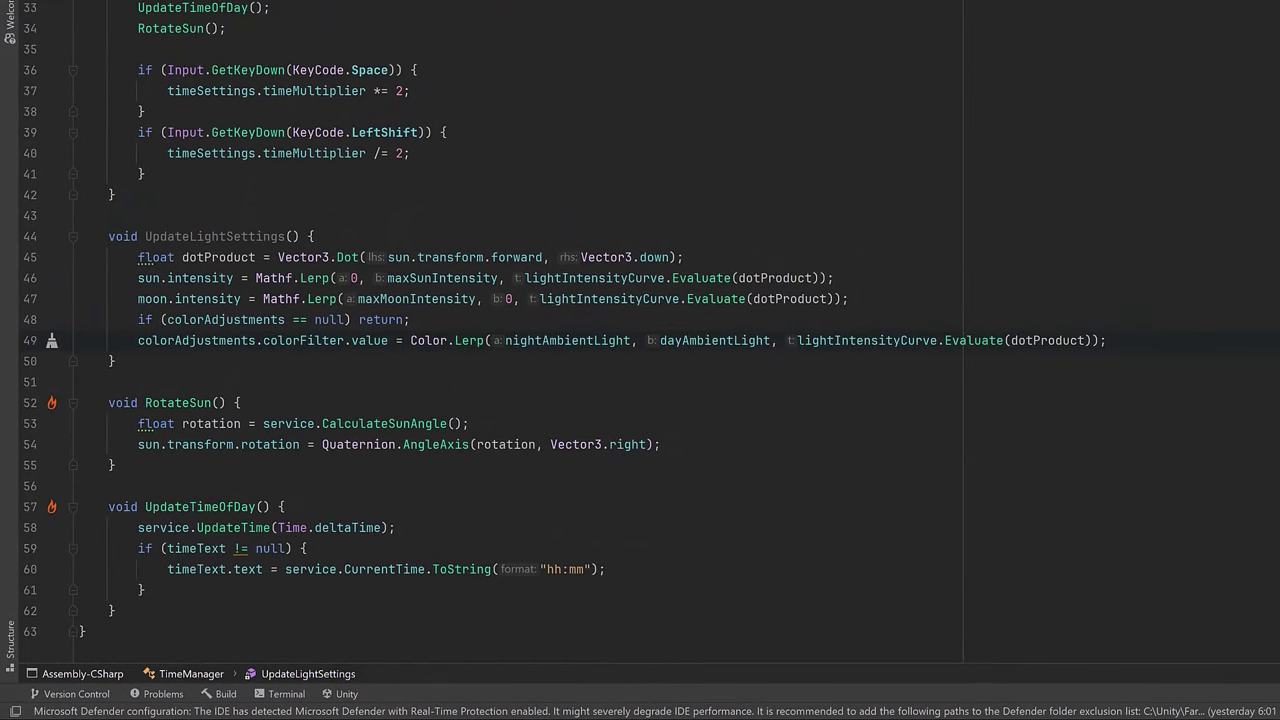
Call UpdateLightSettings() in the Update method right after RotateSun()
left_click(226, 28)
key("Return")
type("Up")
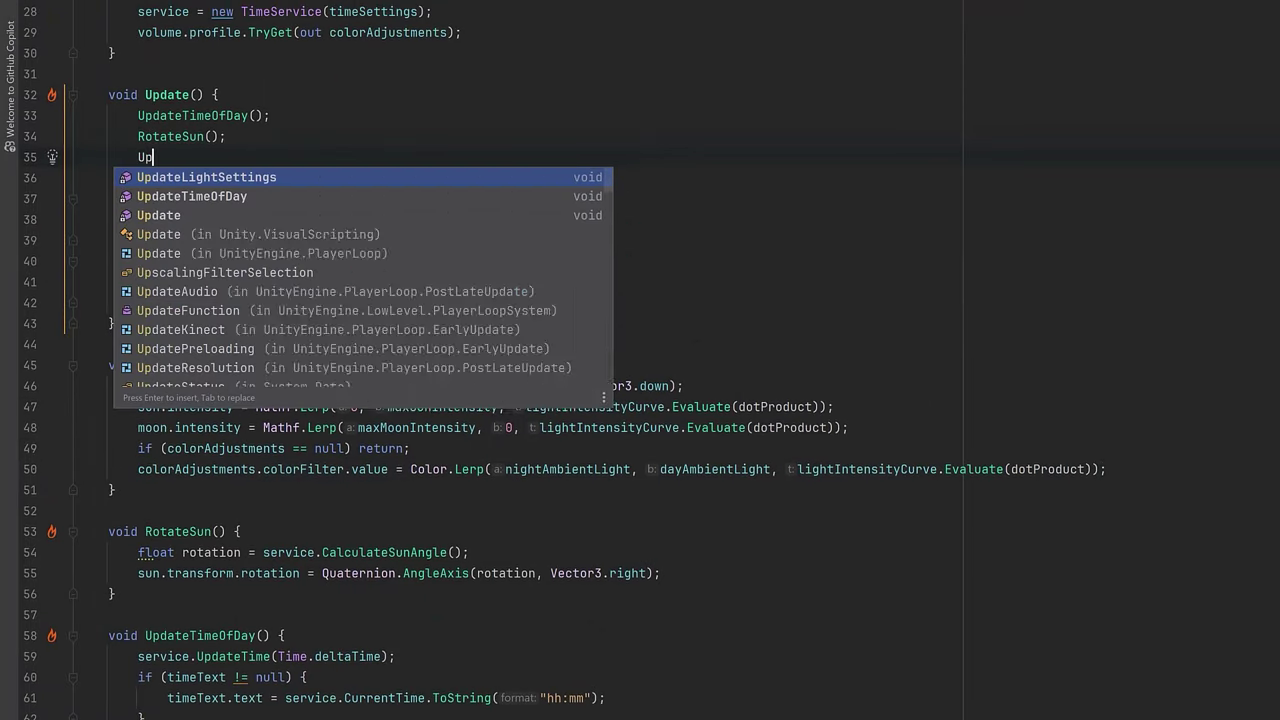
key("Return")
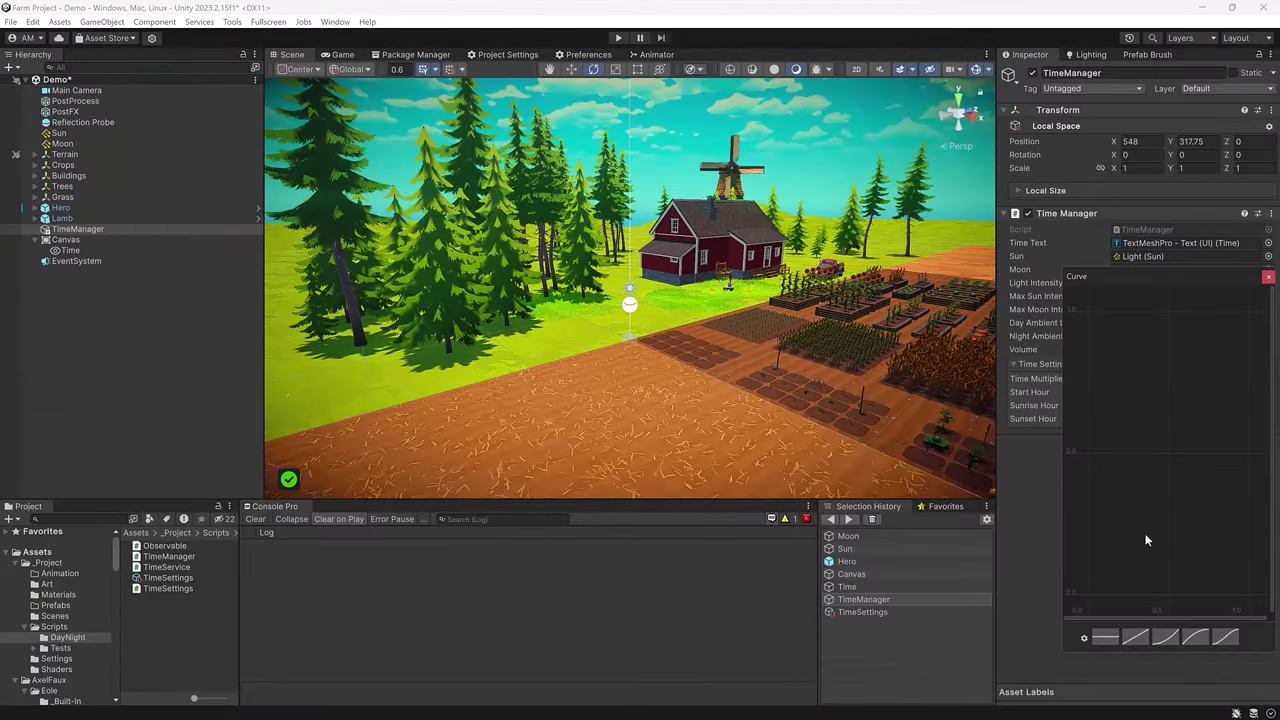
In Unity, shape the Light Intensity Curve from the ease-out preset, adding a key near the start raised to about 0.8
left_click(1195, 637)
right_click(1134, 463)
left_click(1158, 477)
left_click_drag(1131, 467, 1095, 356)
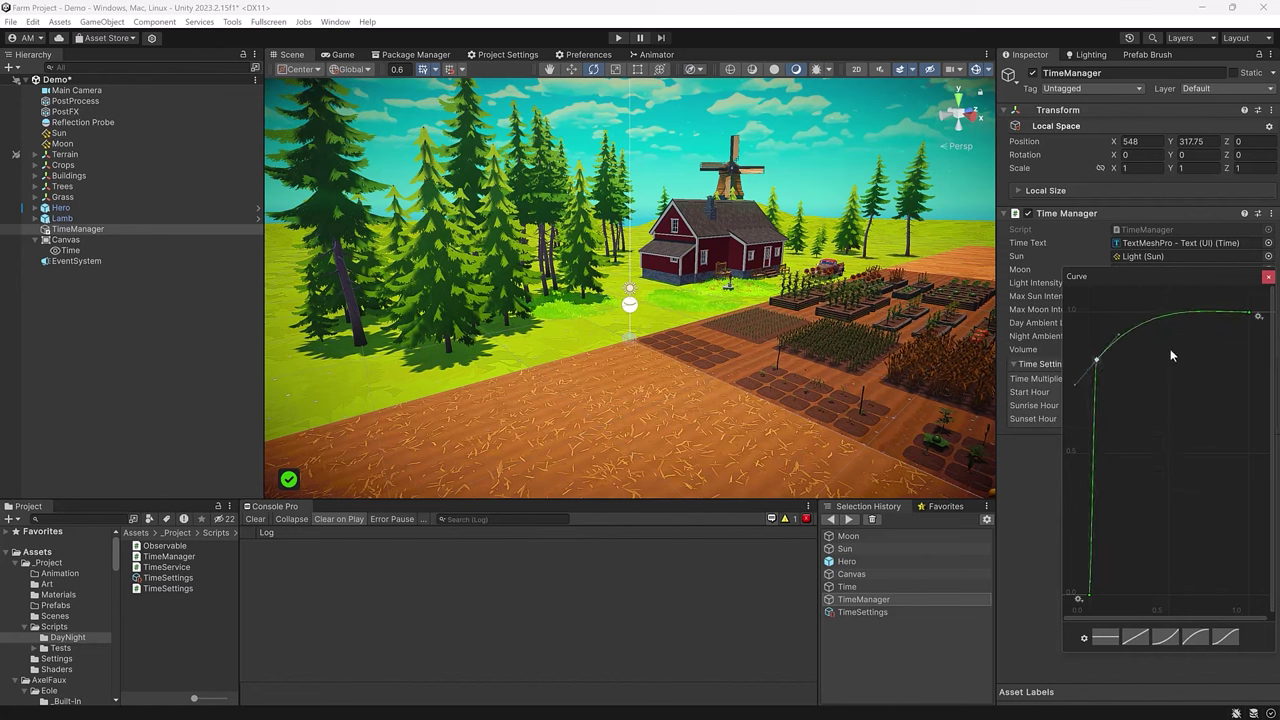
left_click(1268, 278)
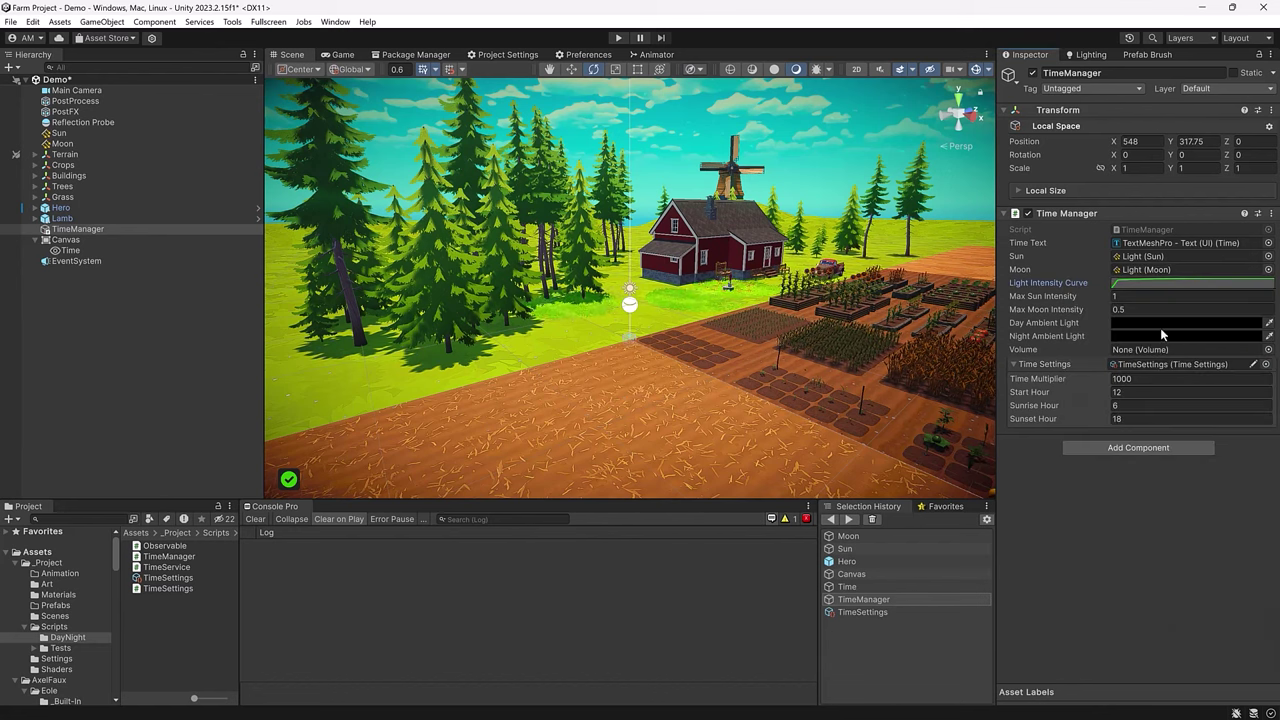
Set the Time Manager's Day Ambient Light colour to white, FFFFFF
left_click(1176, 327)
left_click(1165, 396)
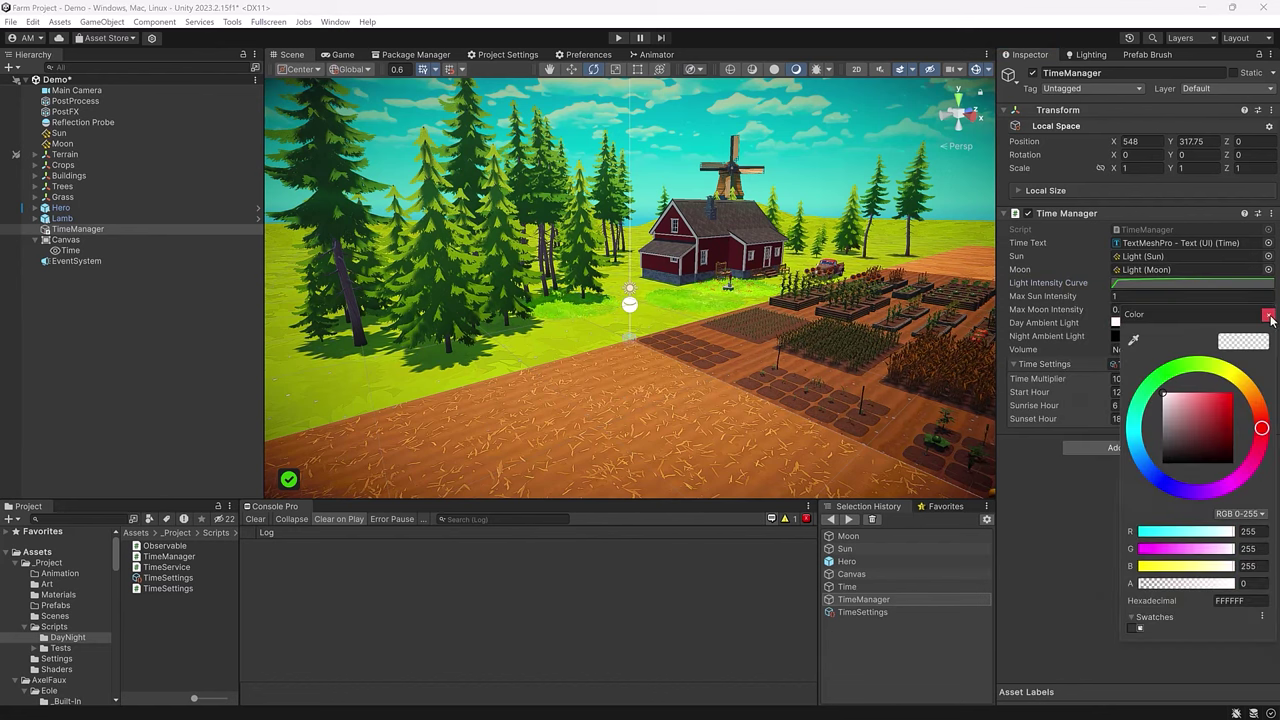
left_click(1268, 315)
Set the Night Ambient Light colour to light blue, 9AAFDA
left_click(1166, 337)
left_click(1149, 481)
left_click(1190, 410)
left_click_drag(1190, 410, 1184, 418)
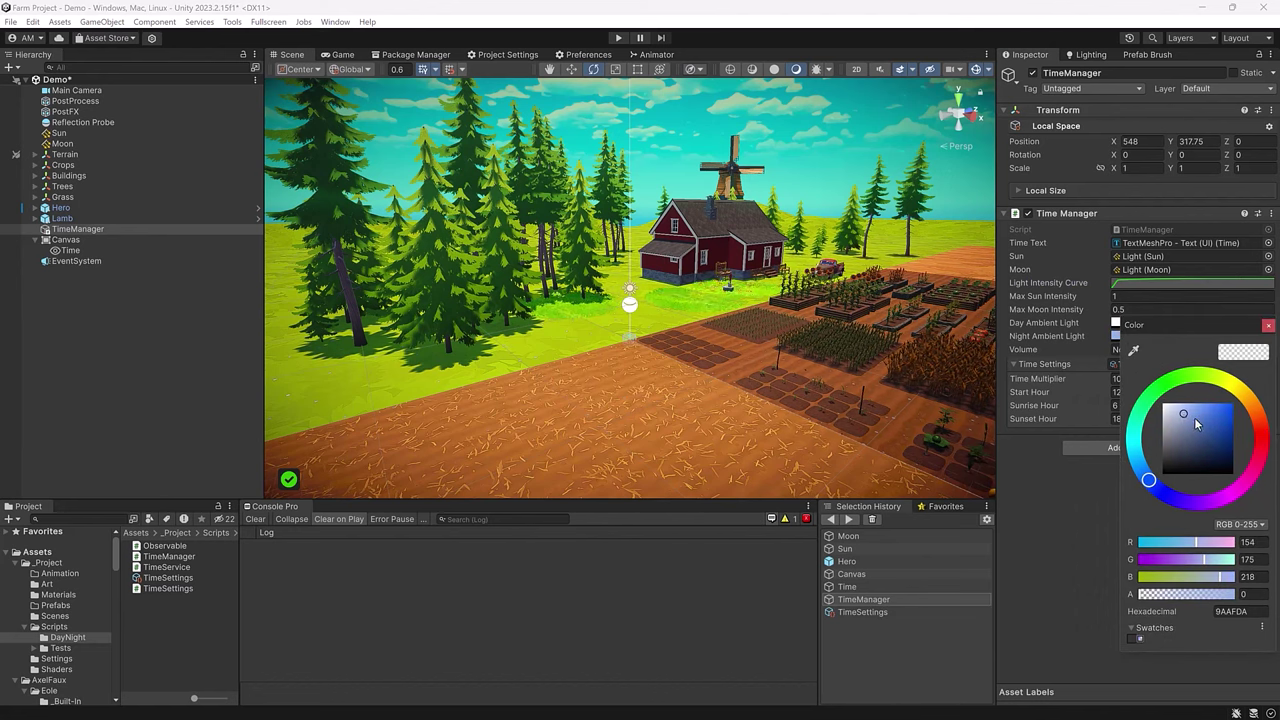
left_click(1268, 326)
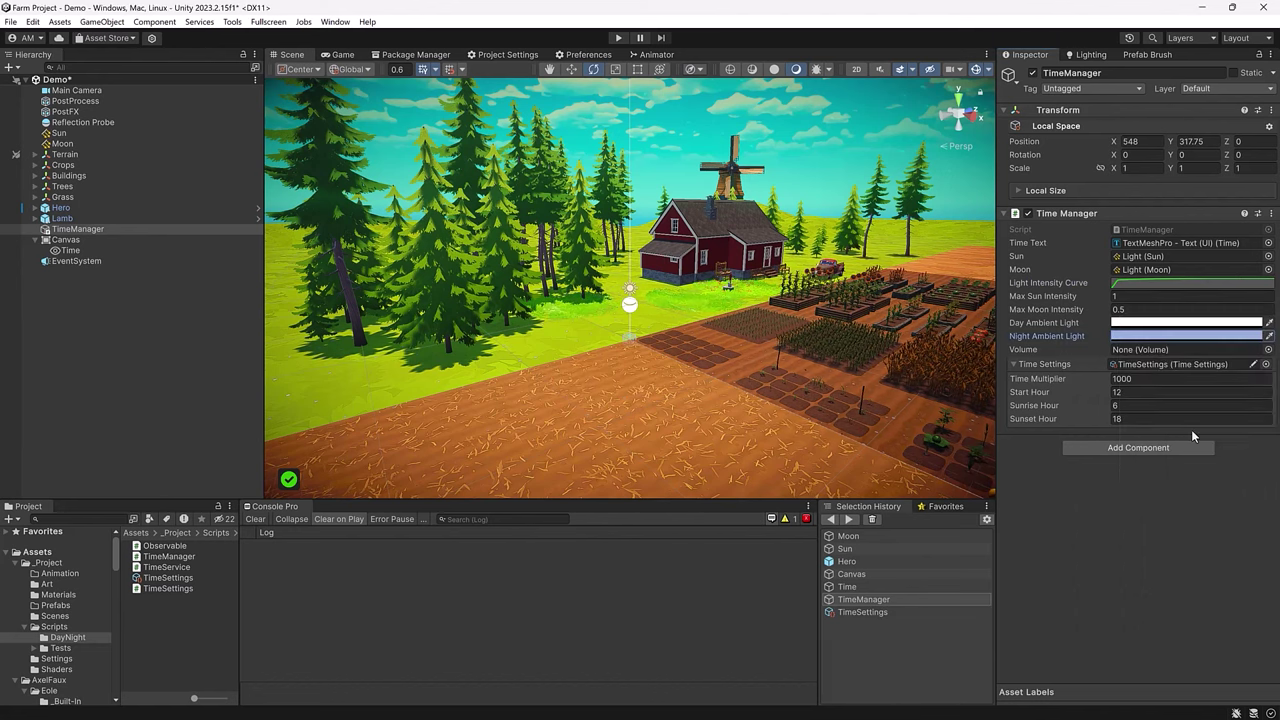
Check the PostProcess object's Color Adjustments override and assign PostProcess as the TimeManager's Volume
left_click(78, 101)
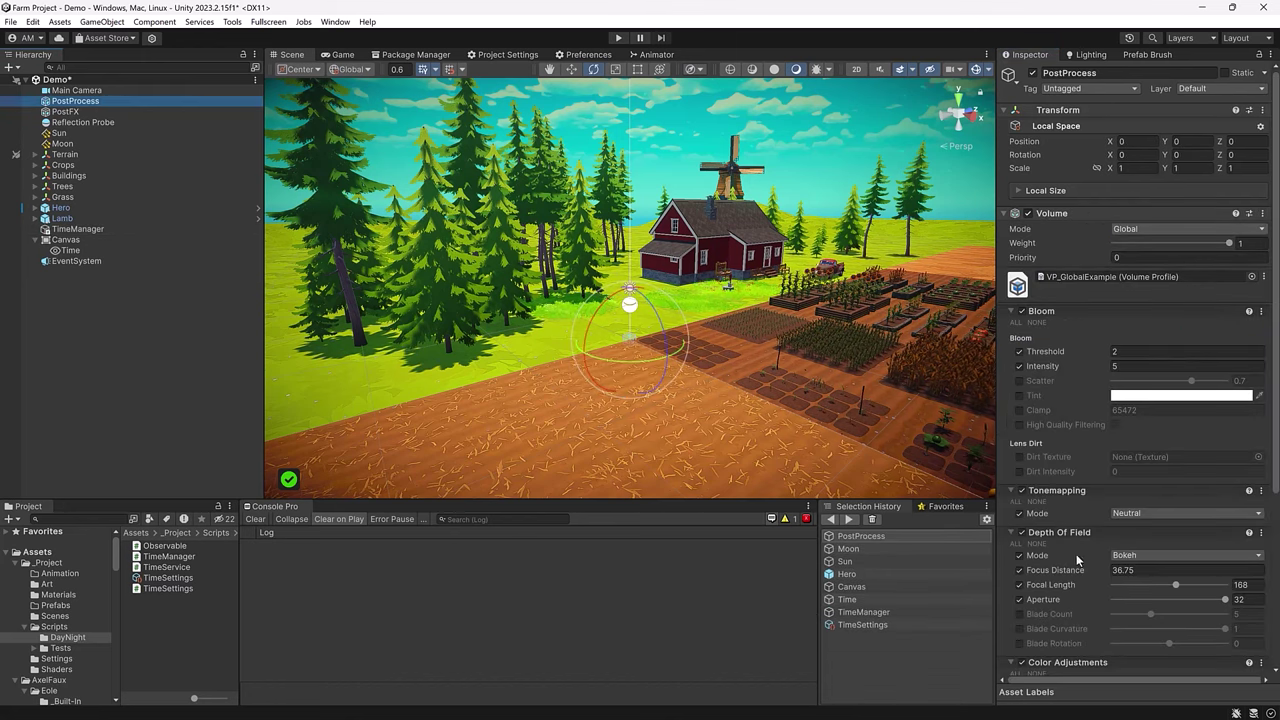
scroll(1114, 522, "down", 4)
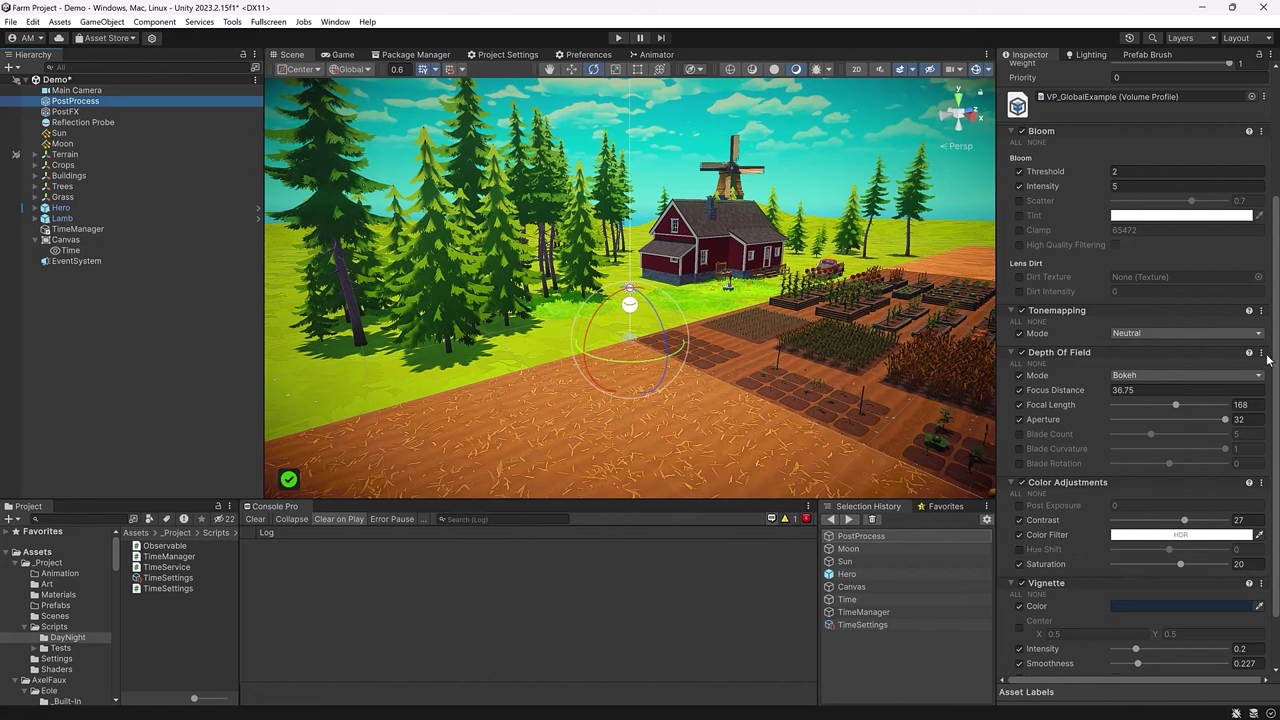
left_click_drag(1274, 346, 1274, 392)
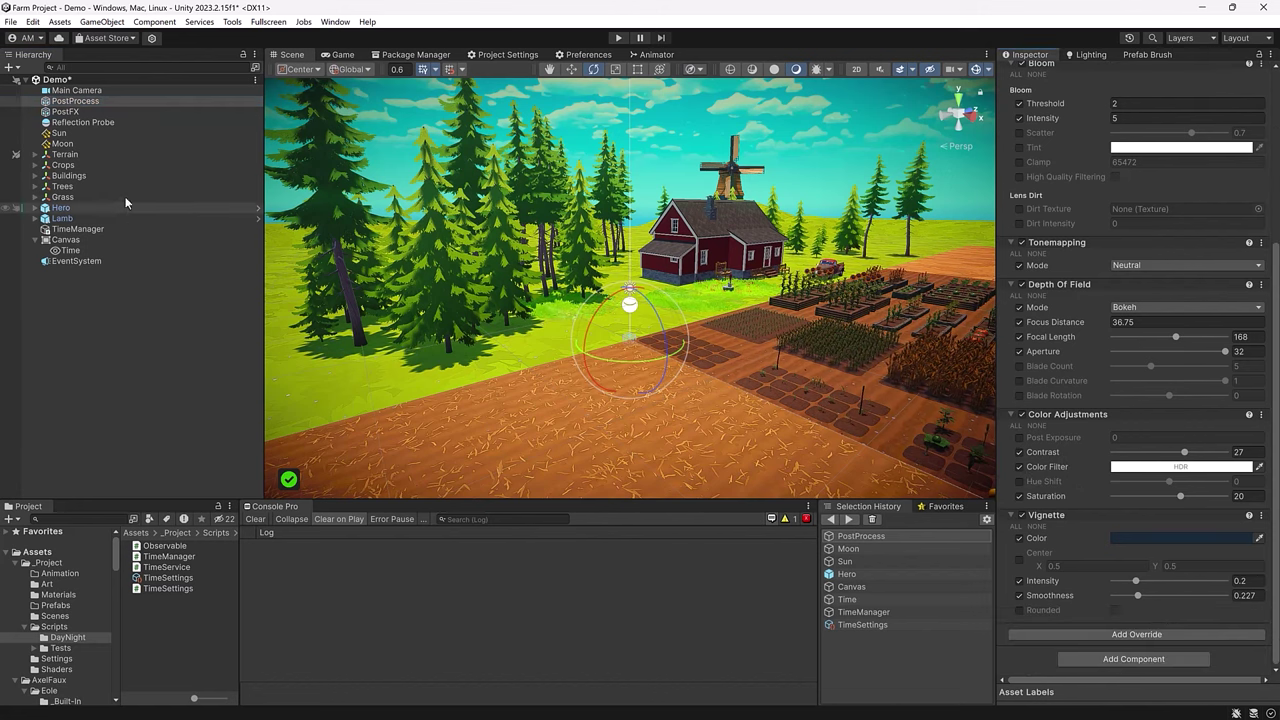
left_click(78, 229)
left_click_drag(80, 101, 1138, 350)
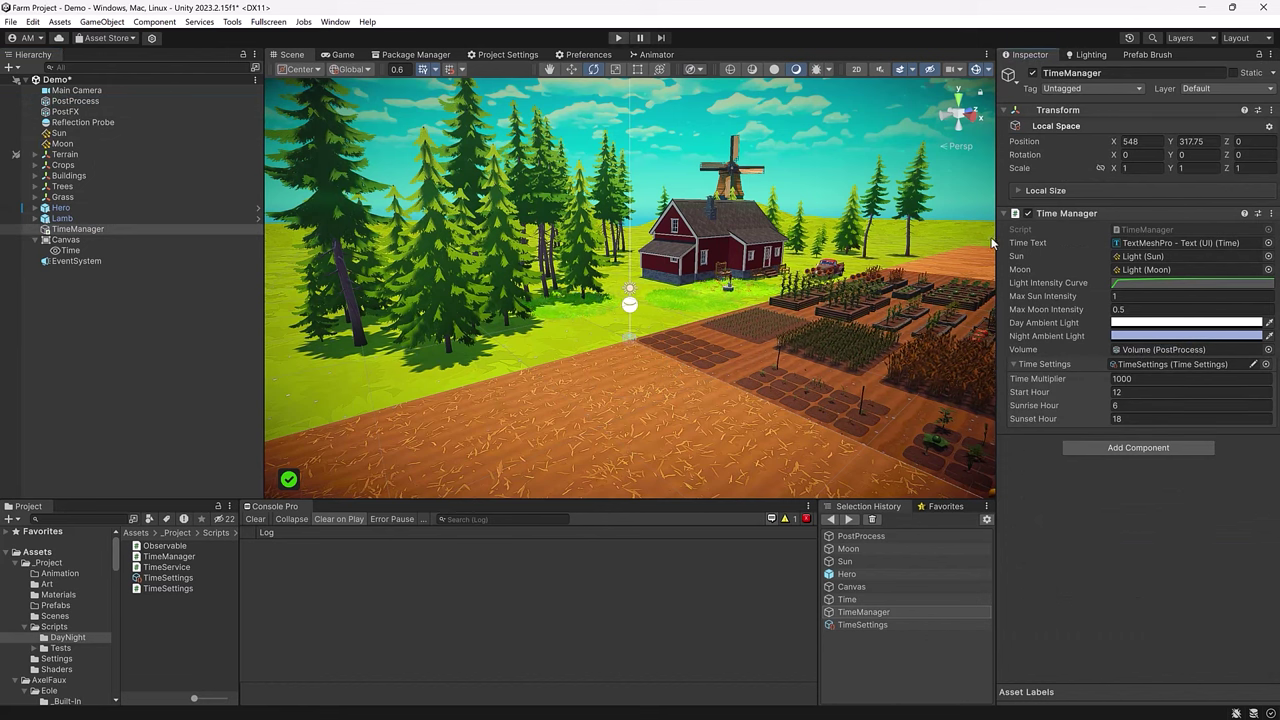
Tint the Time Manager's Day Ambient Light a pale yellow
left_click(1185, 322)
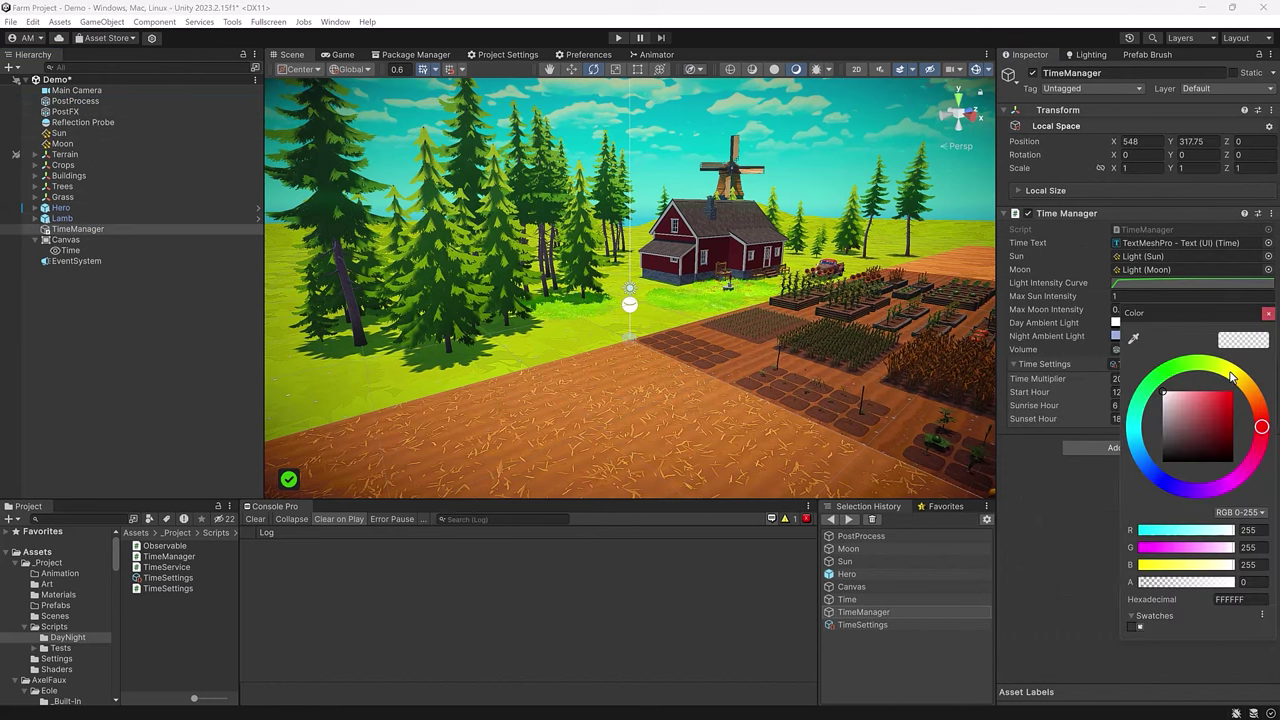
left_click(1234, 376)
left_click(1173, 398)
left_click(1268, 313)
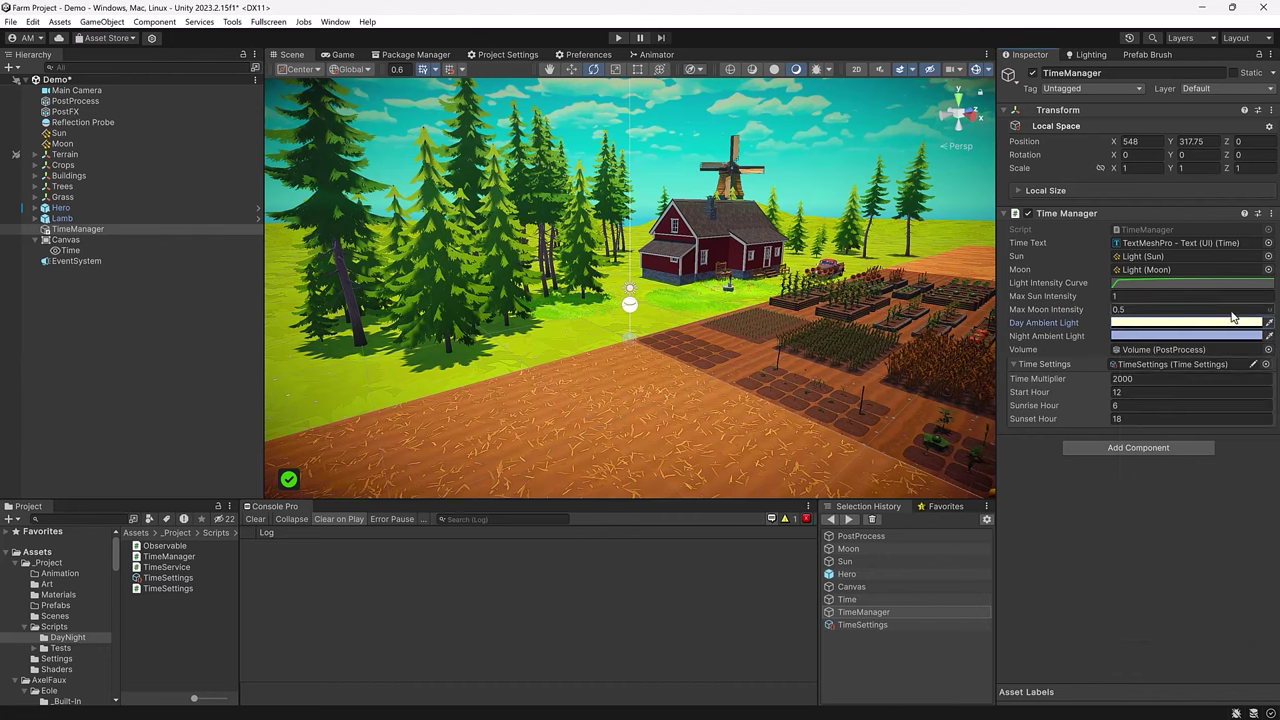
Run the scene and set the Time Manager's Max Sun Intensity to 3
key("ctrl+p")
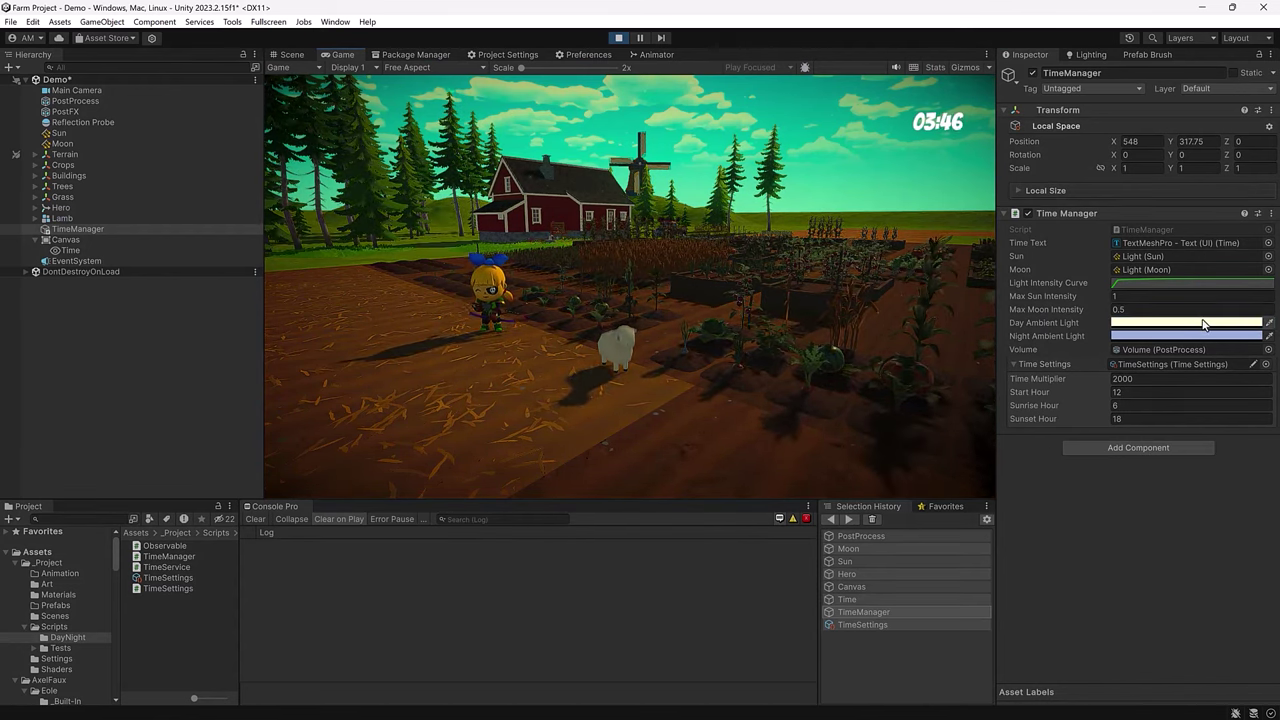
left_click(1149, 295)
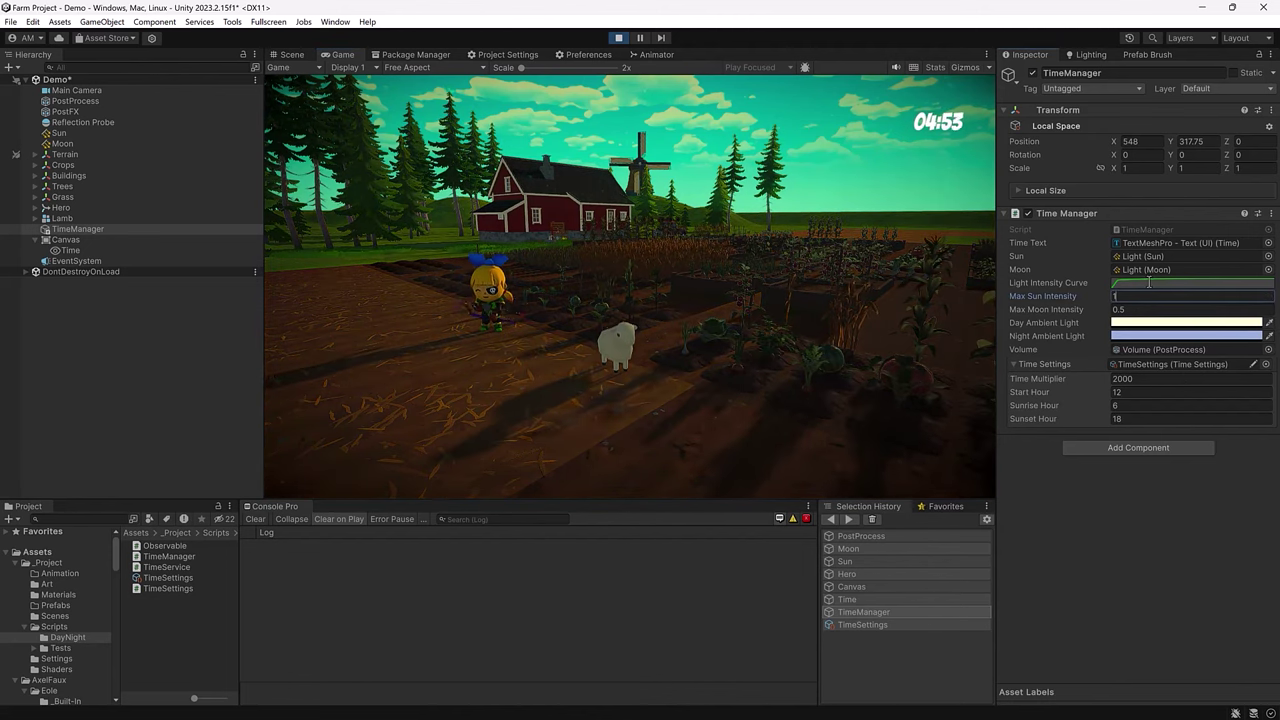
type("3")
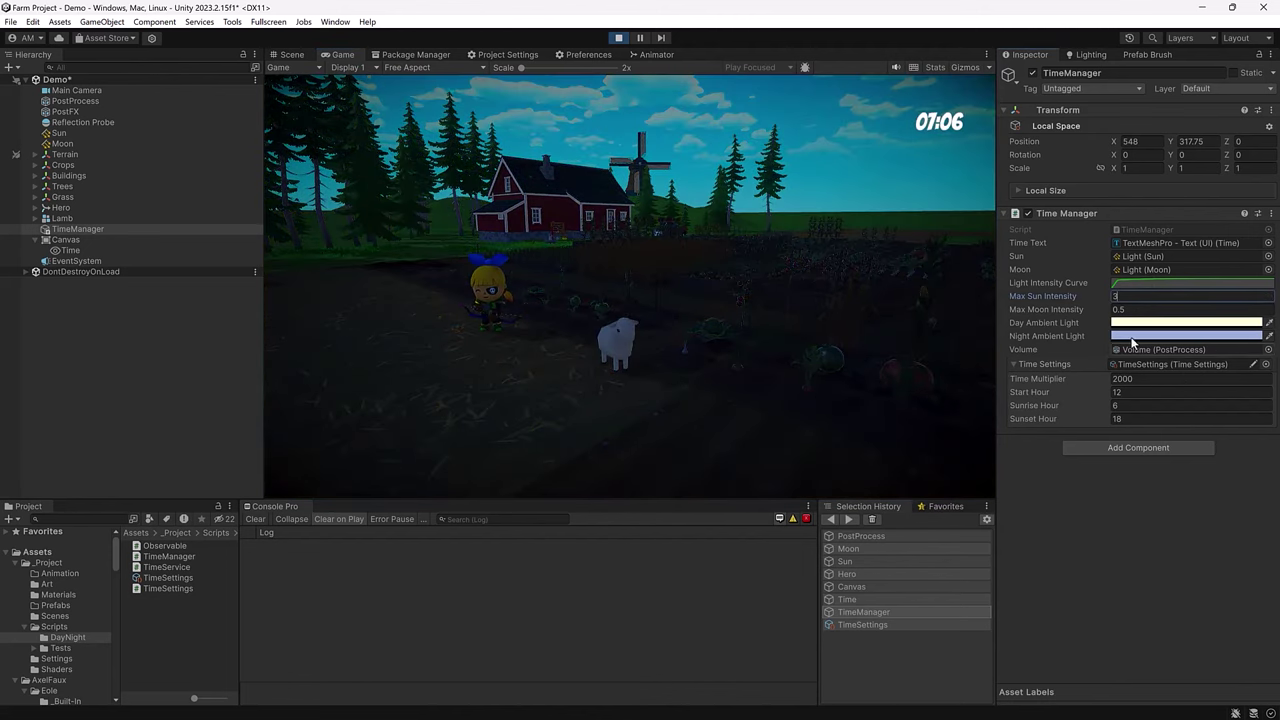
Set the Time Manager's Max Moon Intensity to 1.5 and give the running game focus
left_click(1152, 310)
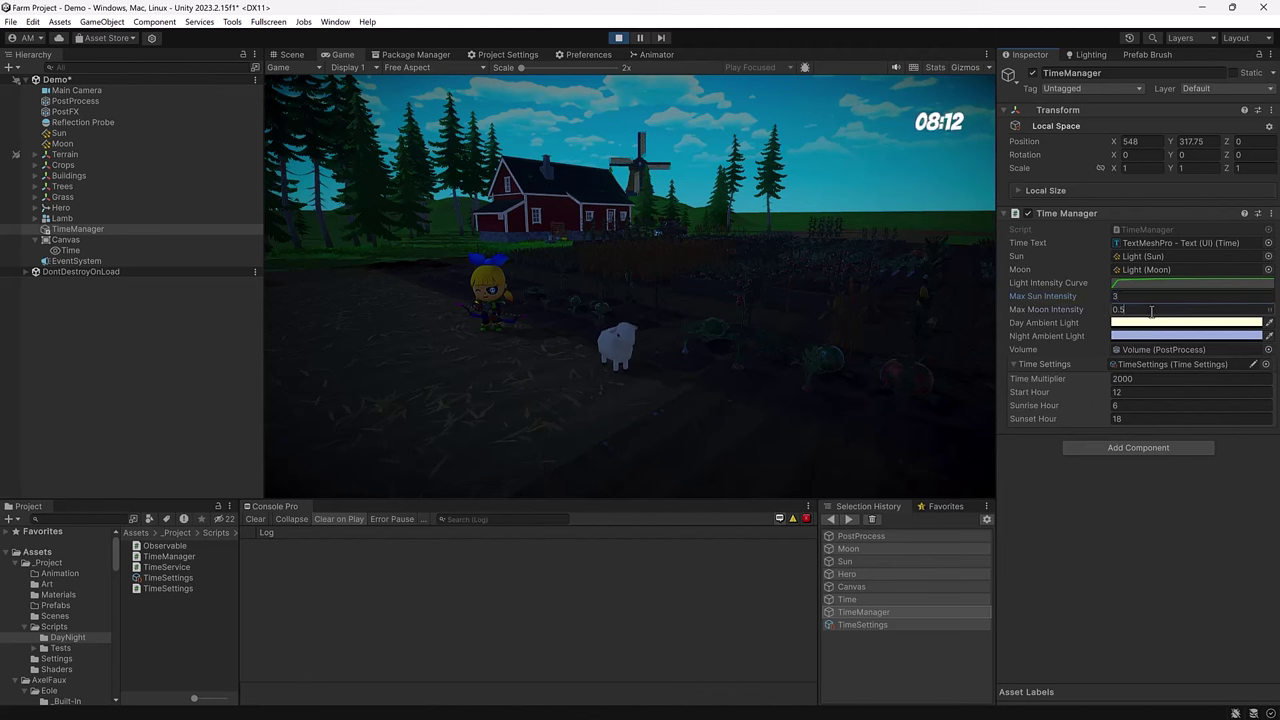
key("BackSpace")
key("BackSpace")
key("BackSpace")
type("1")
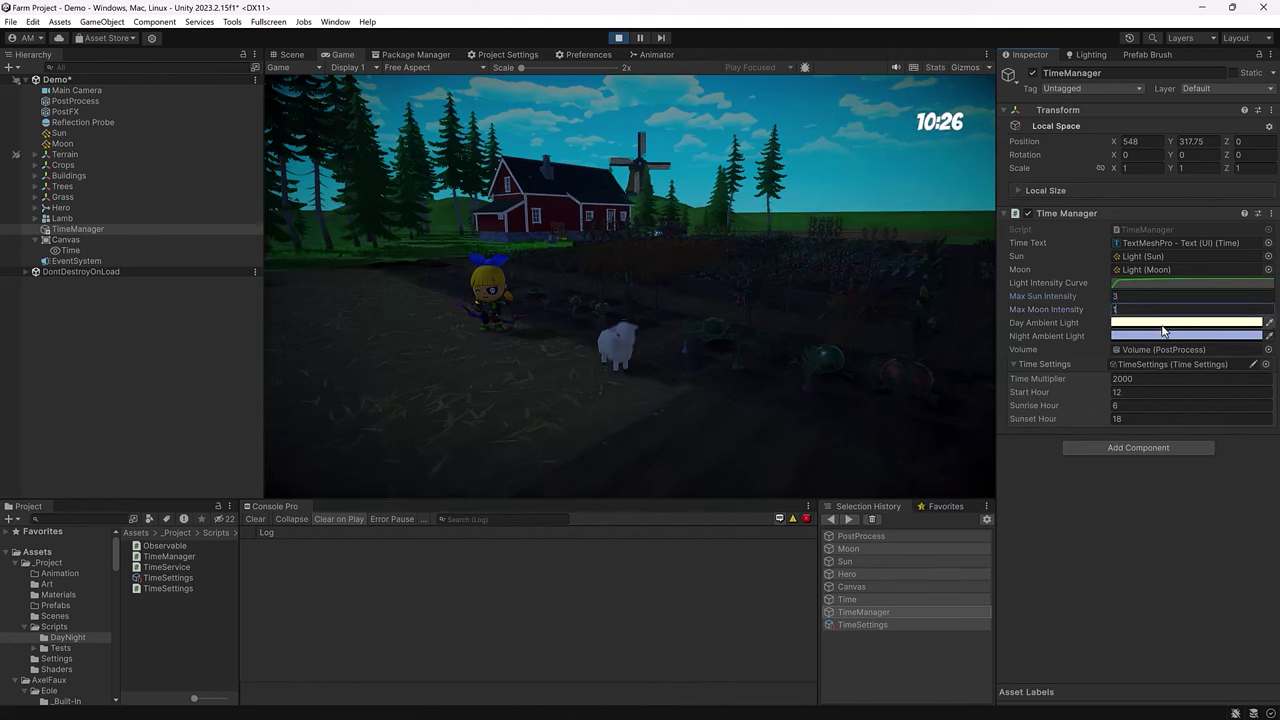
type(".5")
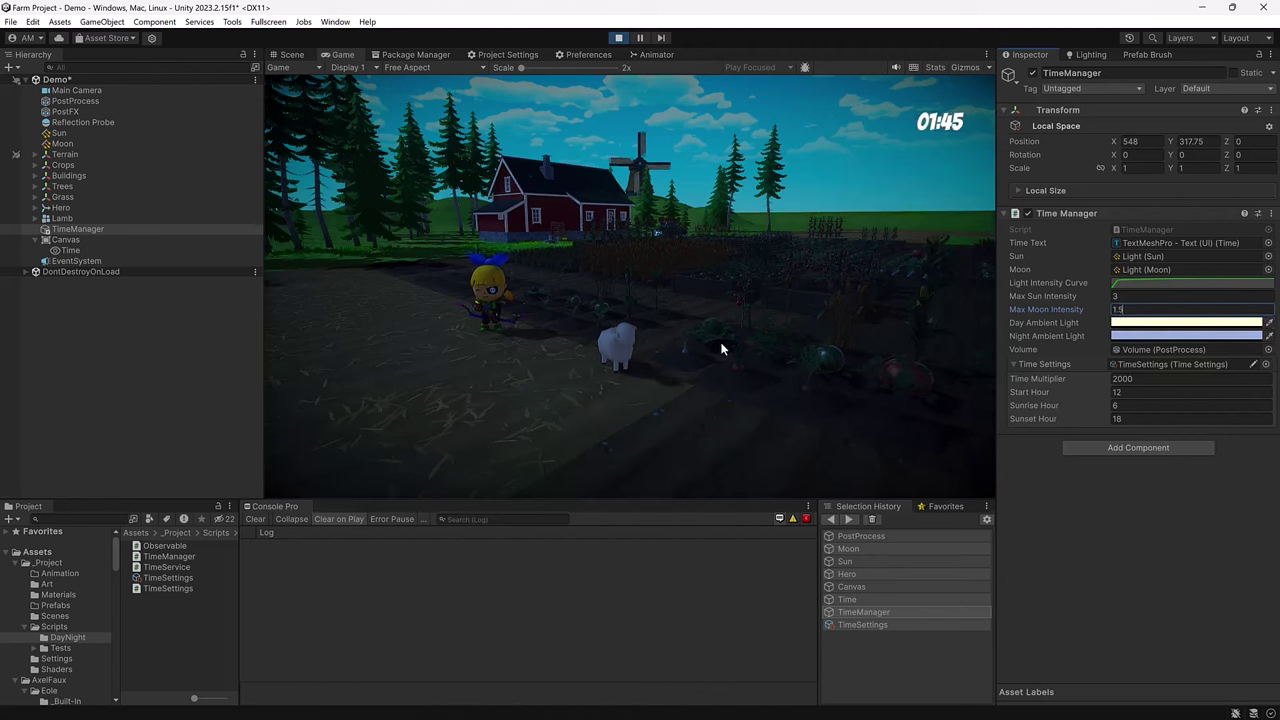
left_click(797, 354)
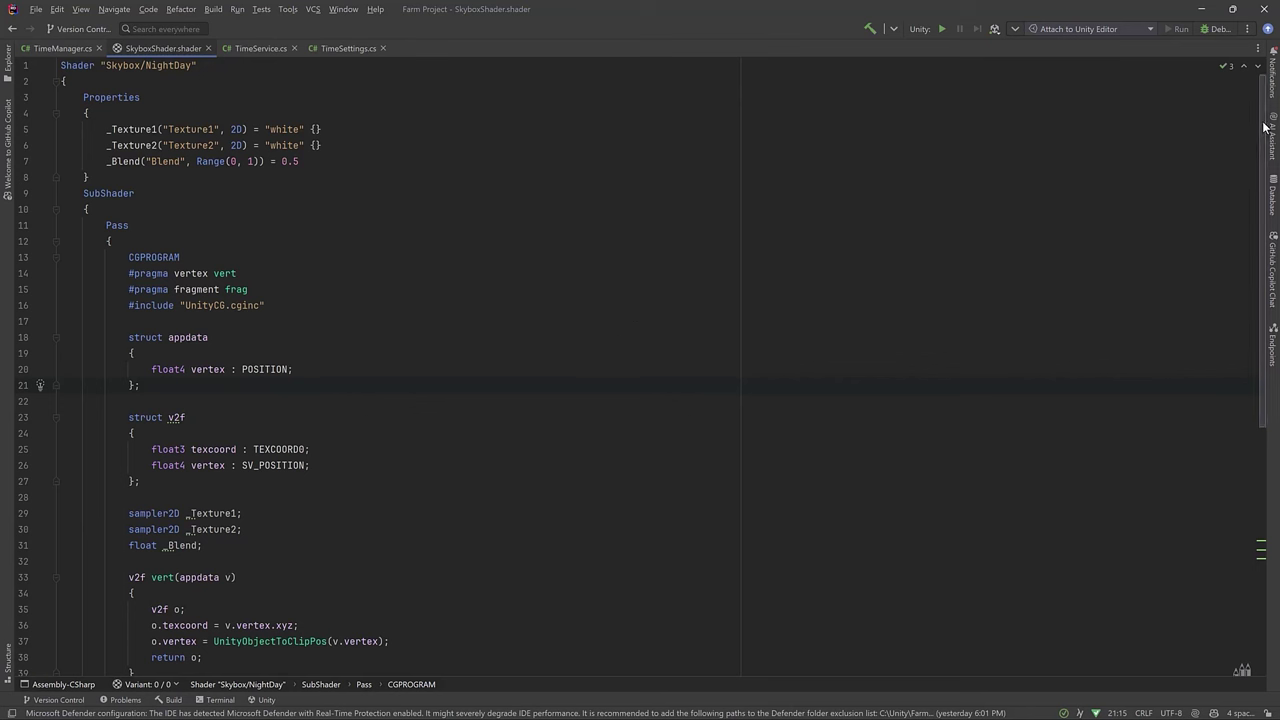
Review the Skybox/NightDay shader code in Rider, and inspect the SkyboxShader asset in Unity
scroll(1231, 373, "down", 8)
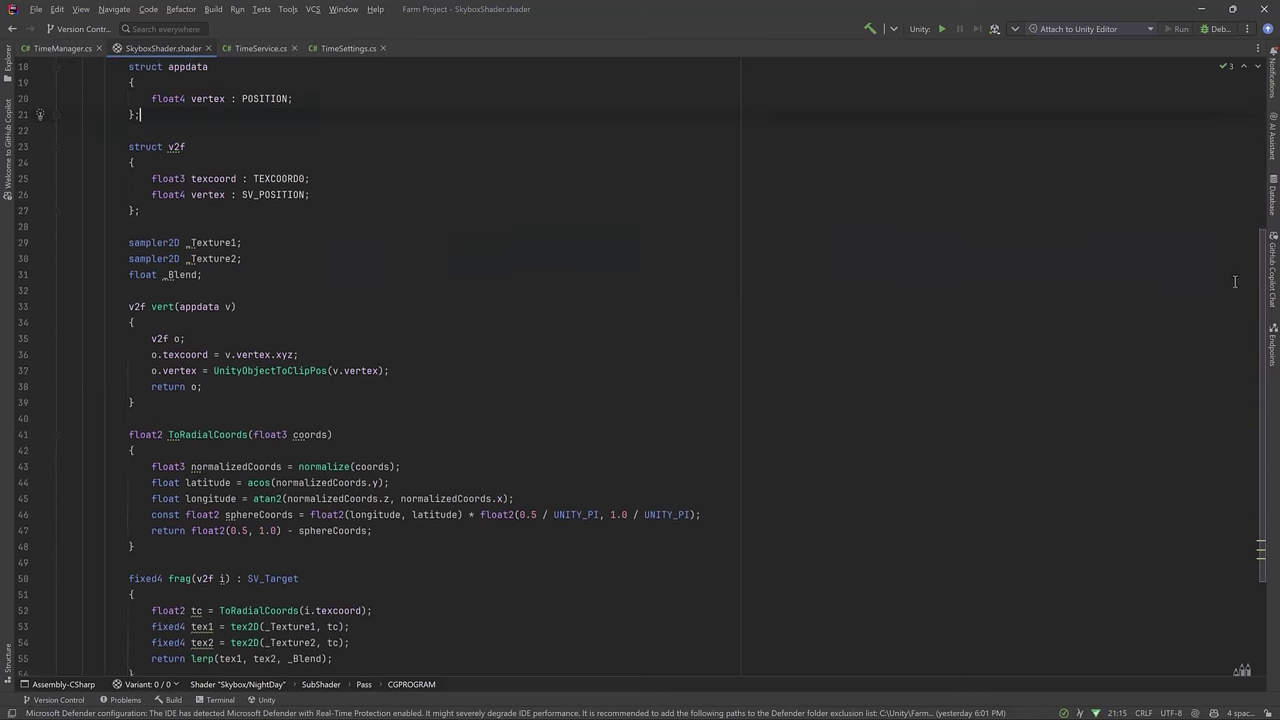
scroll(1237, 395, "down", 1)
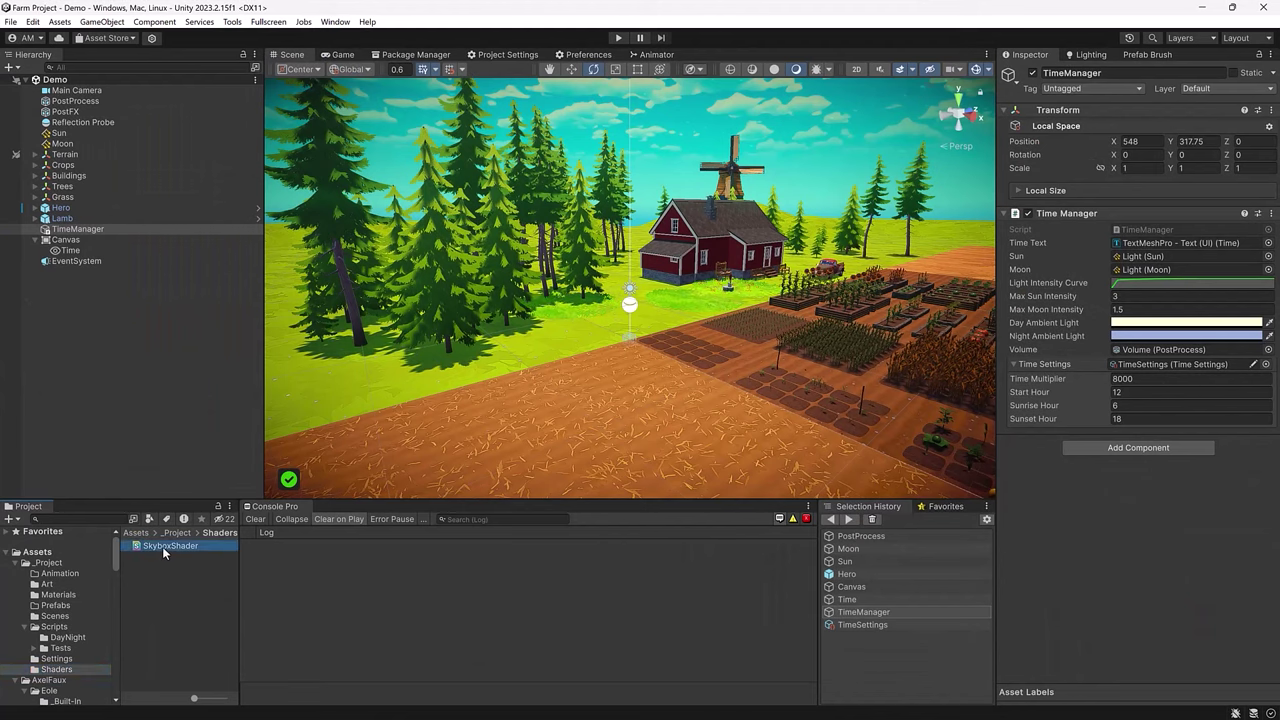
left_click(162, 546)
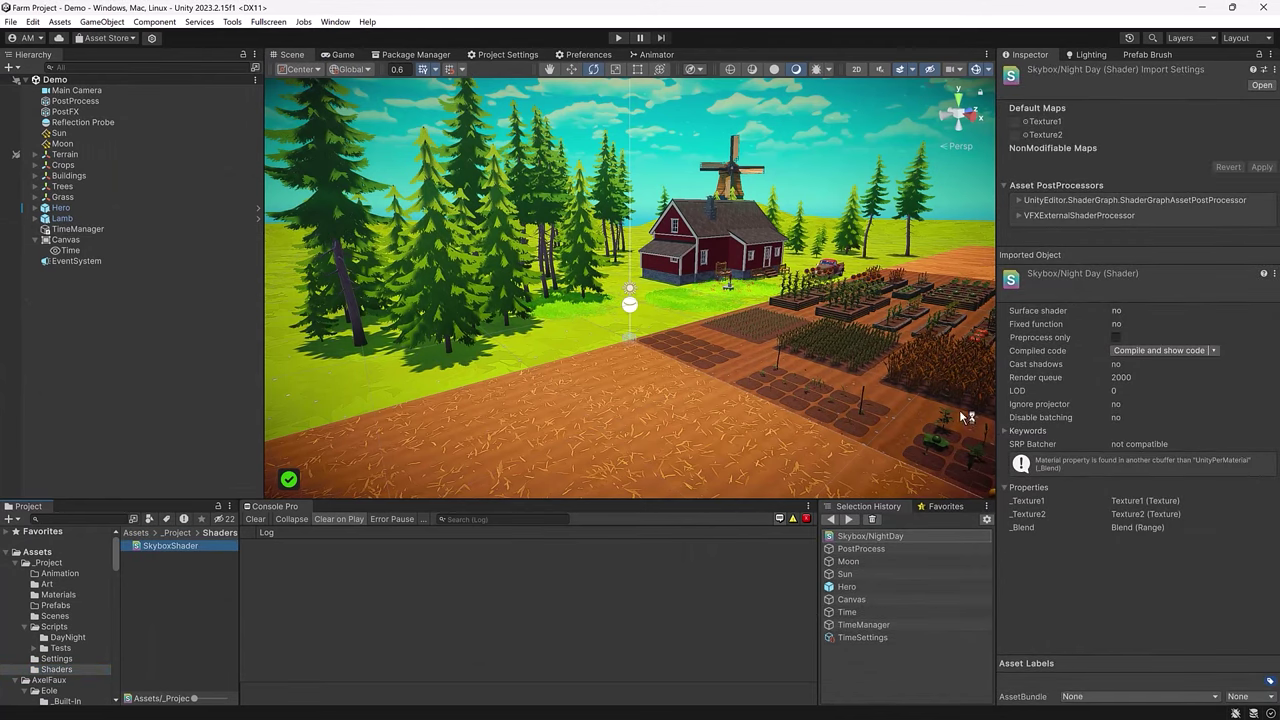
Inspect the DayNightSkybox material's textures and Blend setting, and check the Skybox Material assigned in the environment lighting
left_click(84, 594)
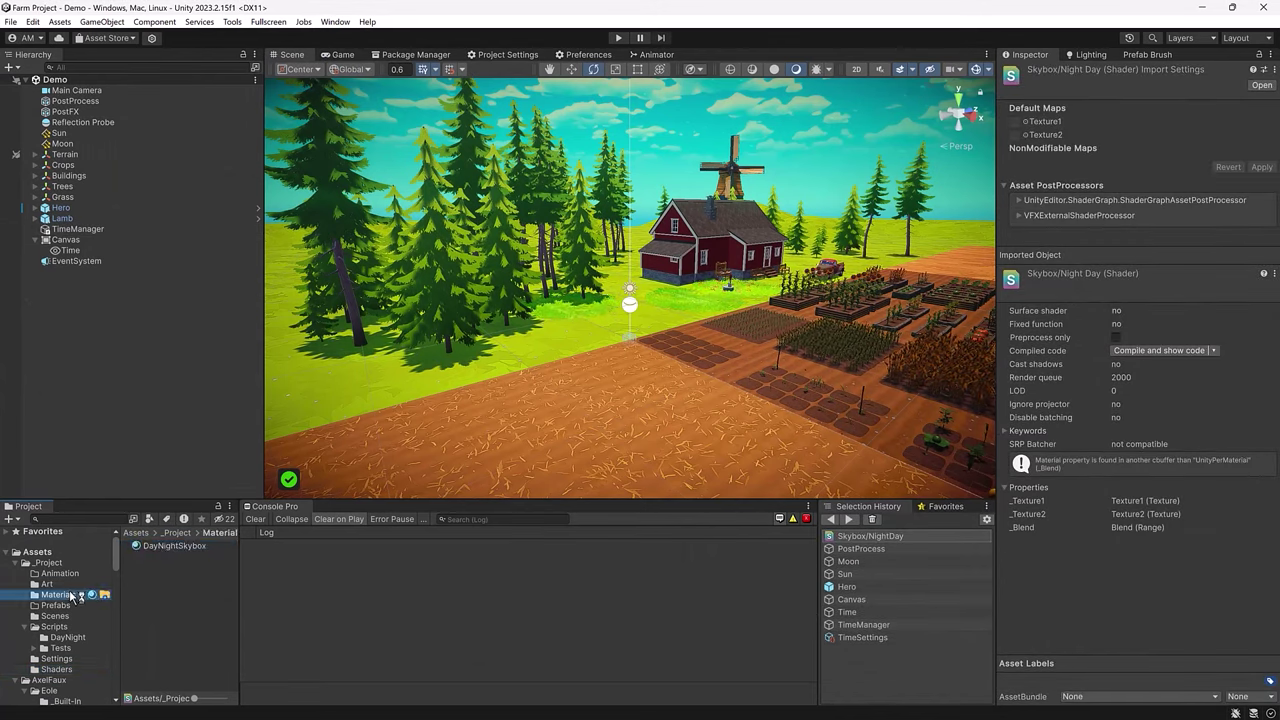
left_click(172, 546)
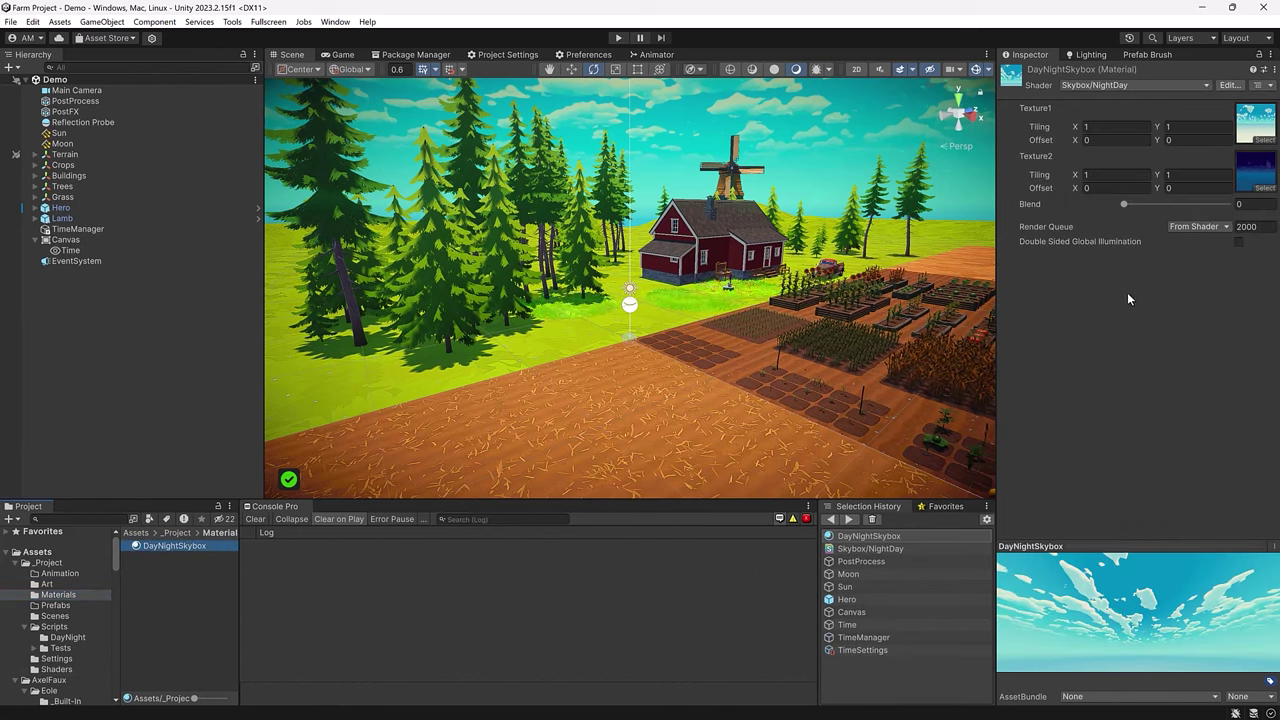
left_click(1125, 206)
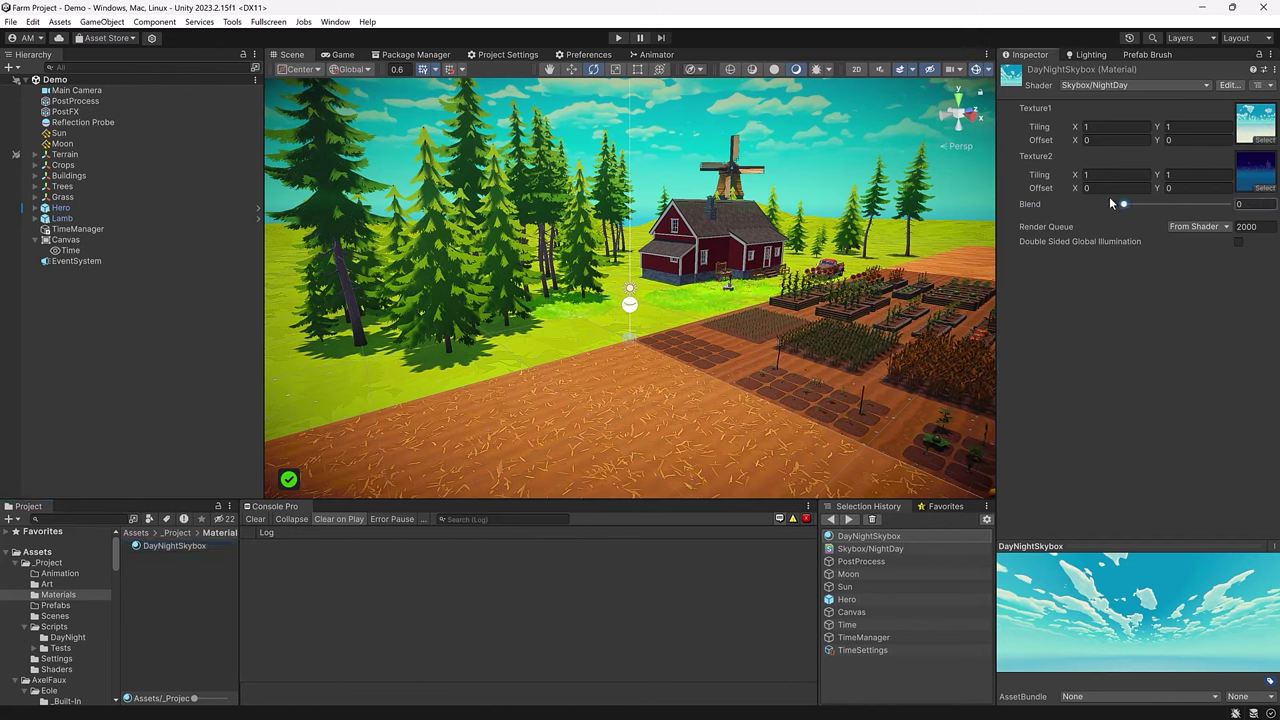
left_click(1104, 57)
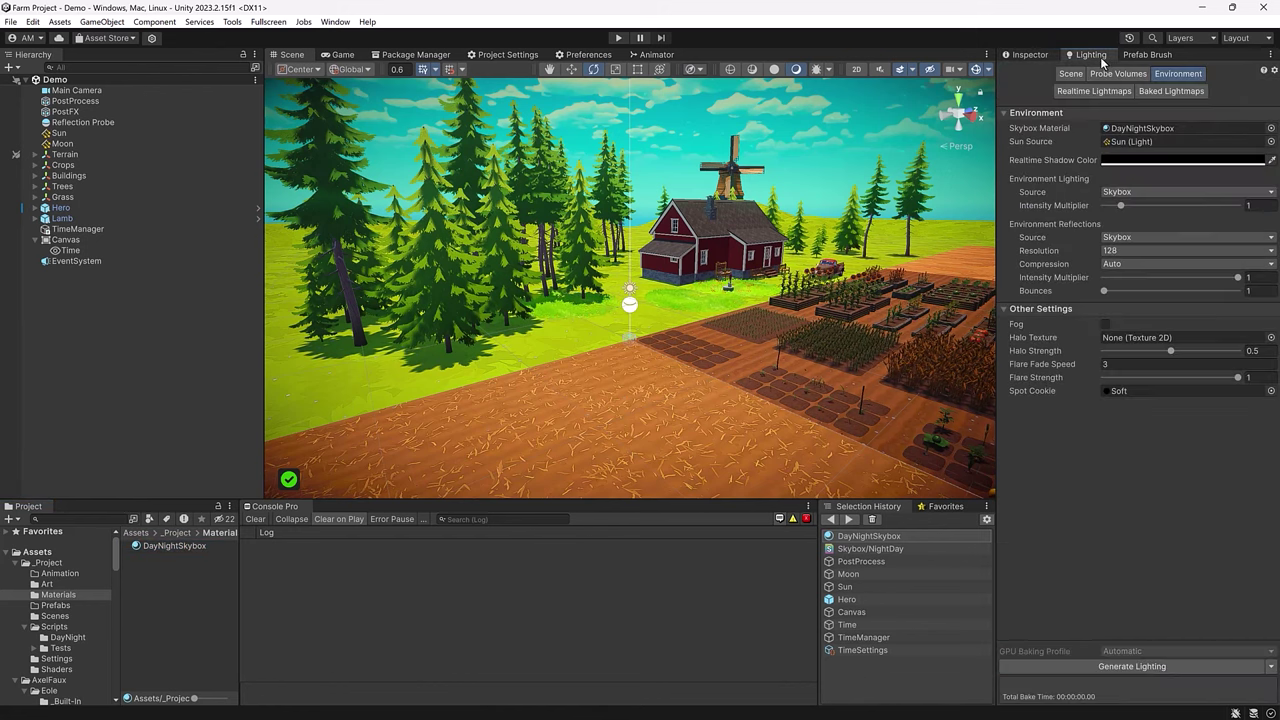
double_click(1190, 129)
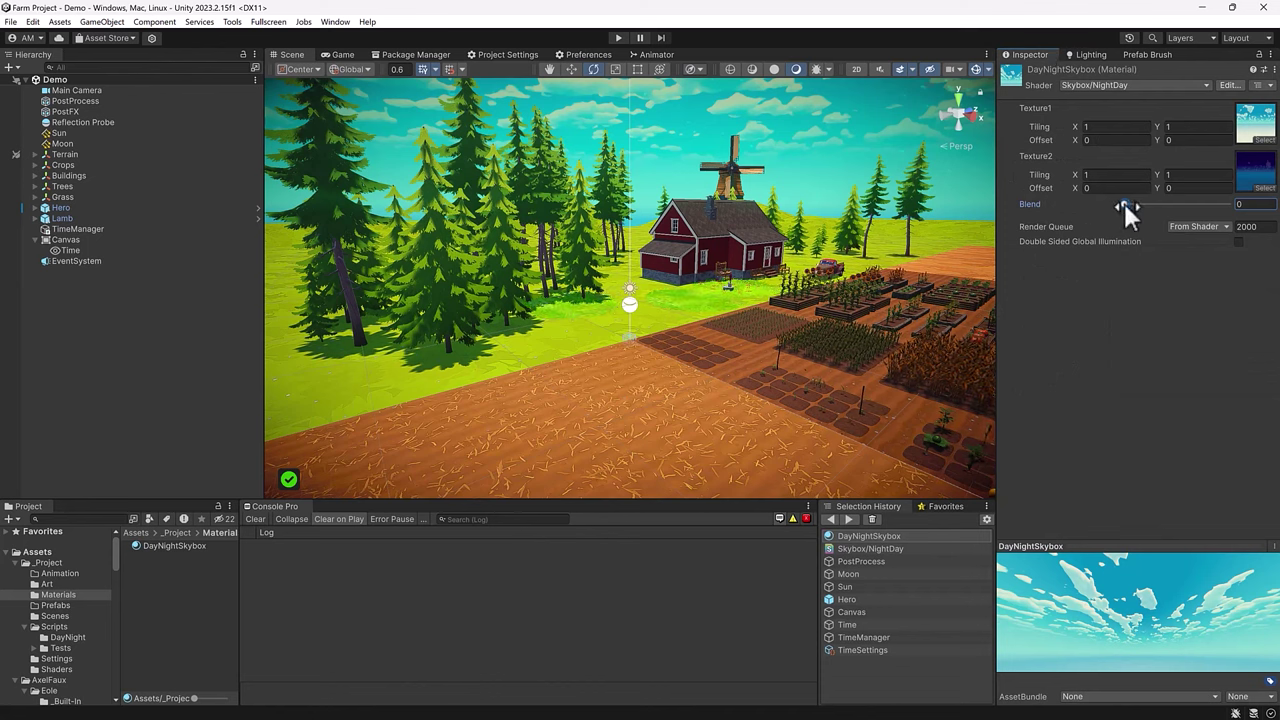
mouse_move(1126, 206)
left_mouse_down()
mouse_move(1272, 224)
mouse_move(1115, 200)
left_mouse_up()
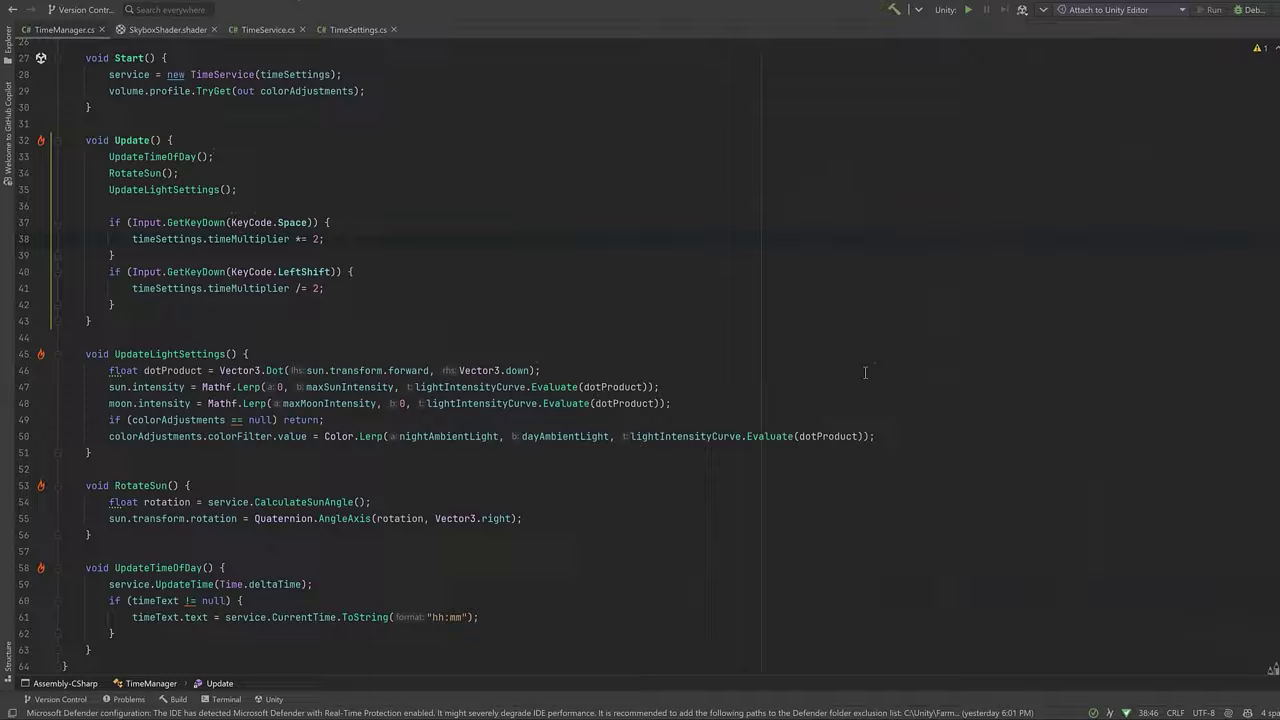
In Rider, add an UpdateSkyBlend method after Update in TimeManager.cs, computing dotProduct as Vector3.Dot(sun.transform.forward, Vector3.up)
left_click(185, 321)
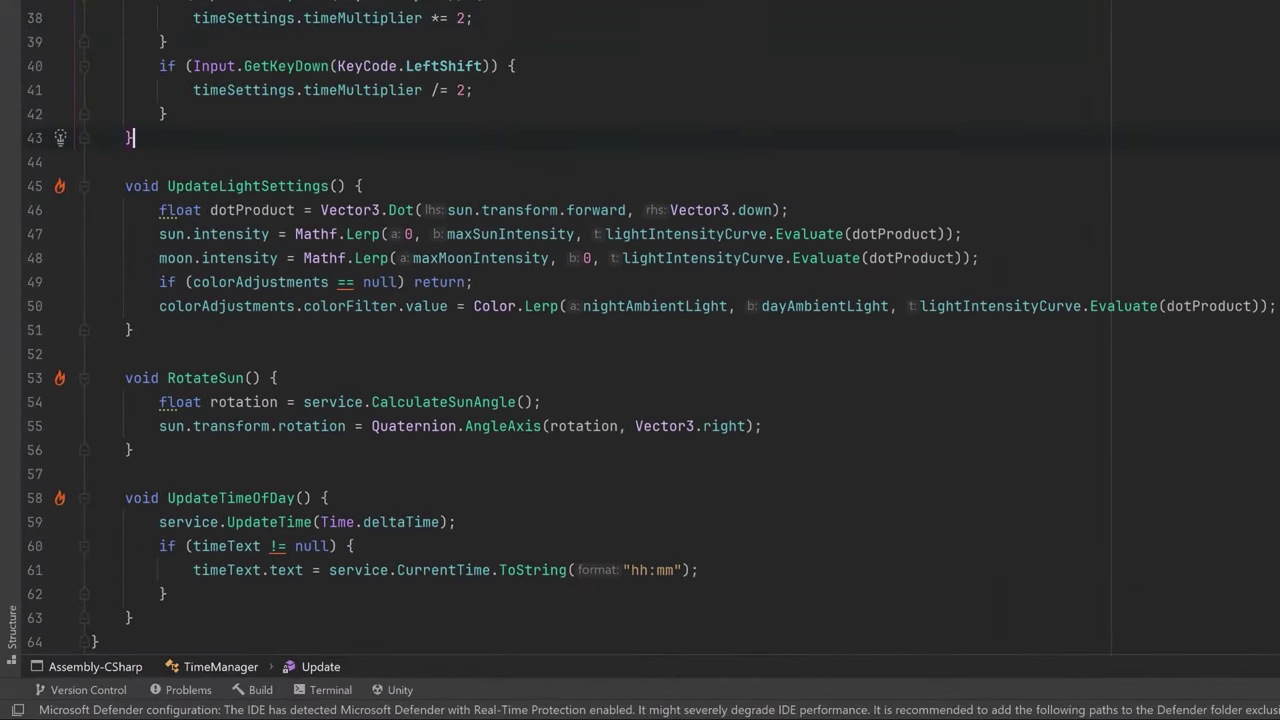
key("Return")
type("void UpdateSkyBlend() {")
key("Return")
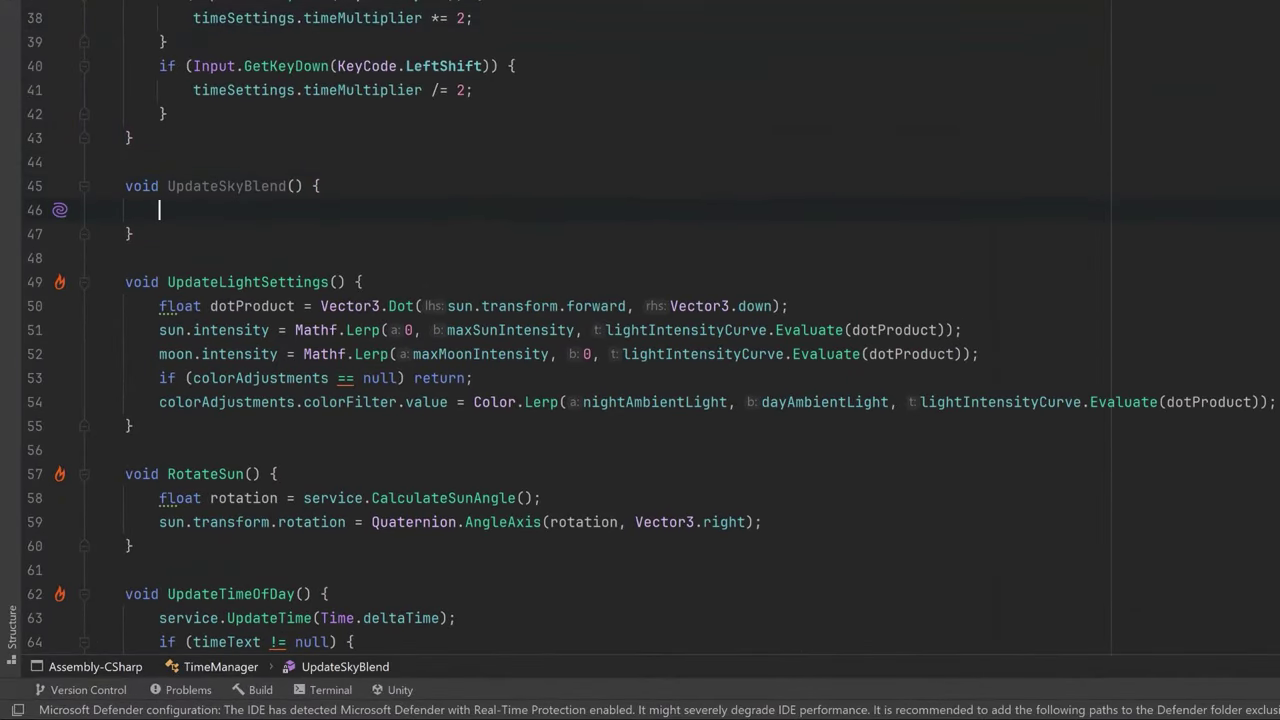
key("Tab")
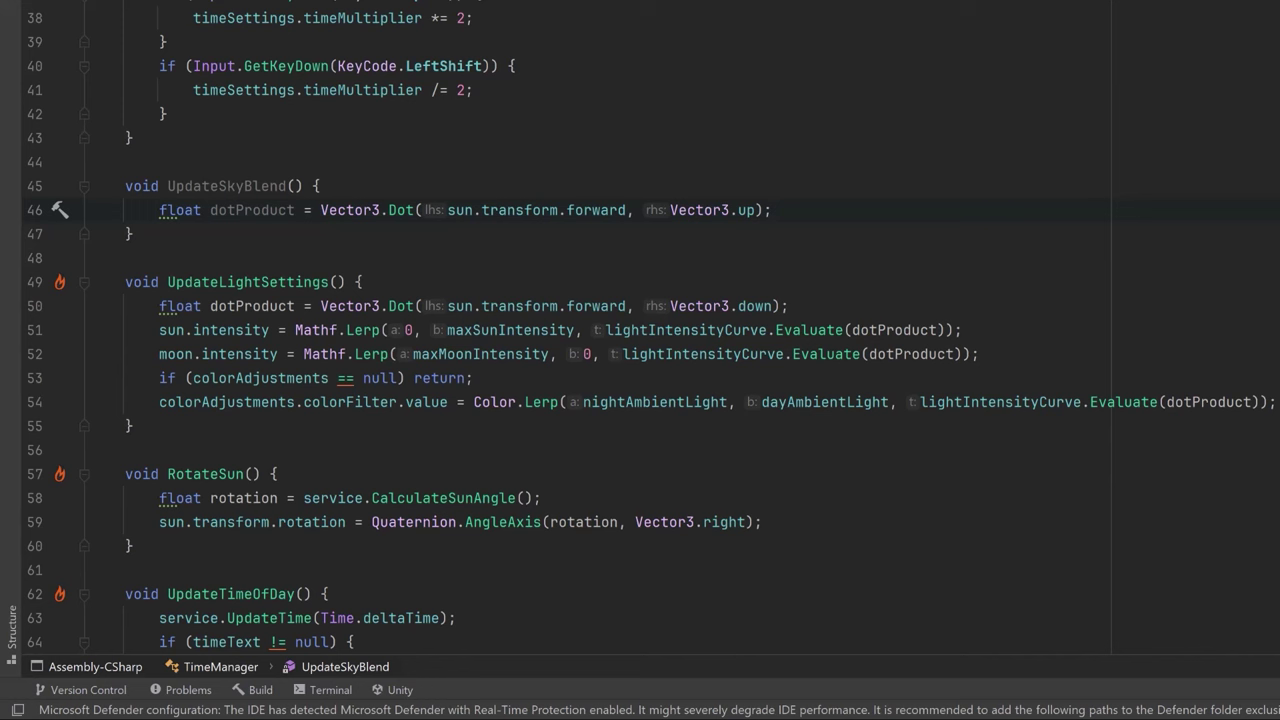
In UpdateSkyBlend, define float blend as Mathf.Lerp(0, 1, lightIntensityCurve.Evaluate(dotProduct)) and apply it to the skybox material
key("Return")
key("Tab")
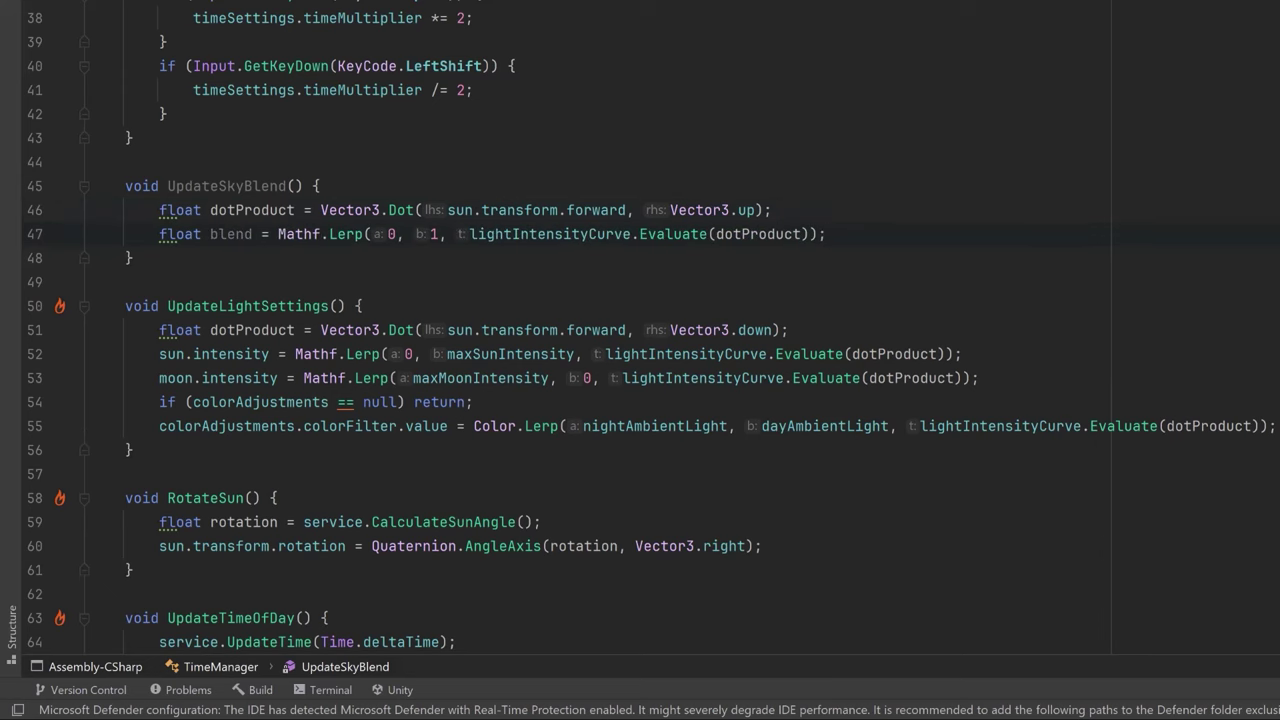
key("Return")
key("Tab")
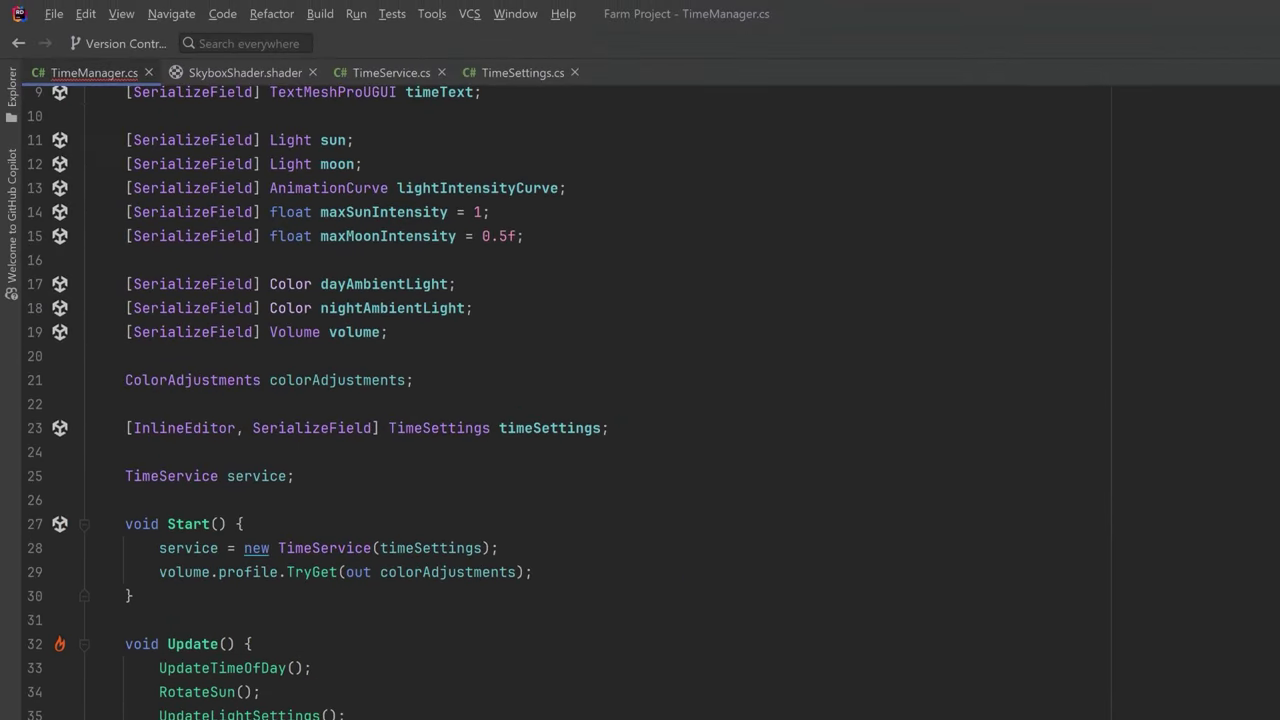
Declare a serialized Material field named skyboxMaterial below the volume field
left_click(389, 332)
type("[SerializeField] Material skyboxMaterial;")
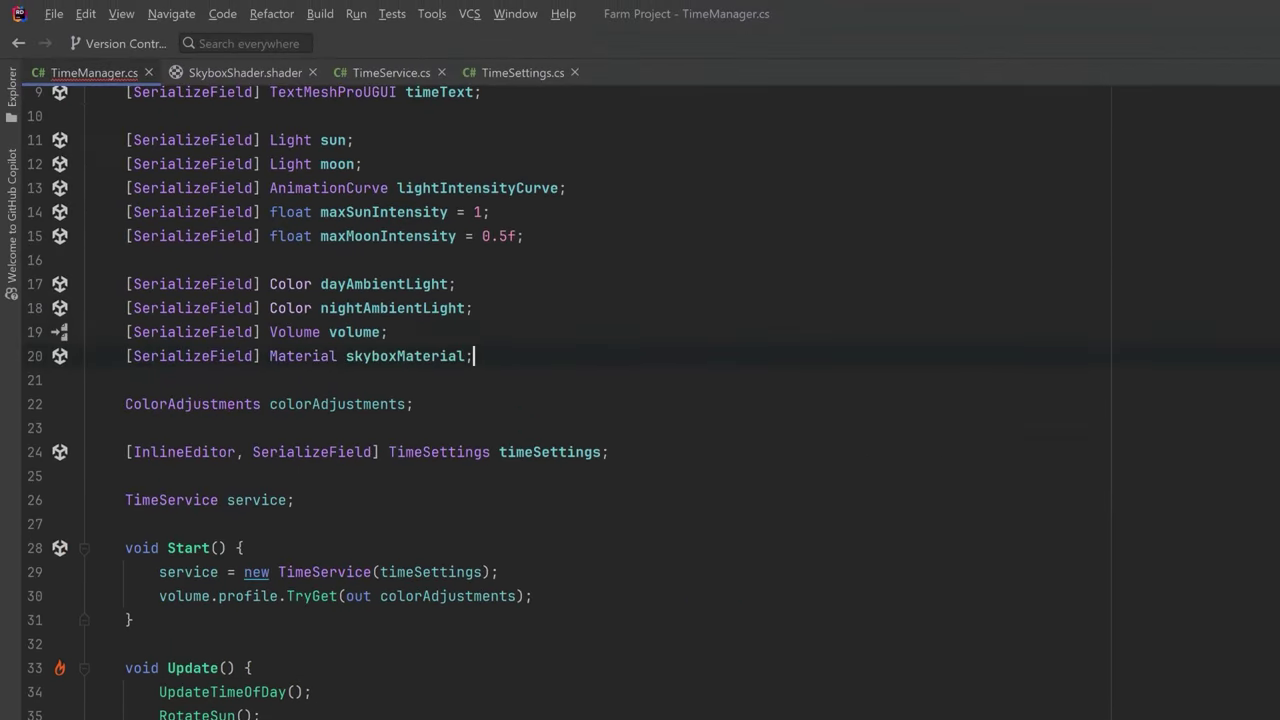
mouse_move(565, 452)
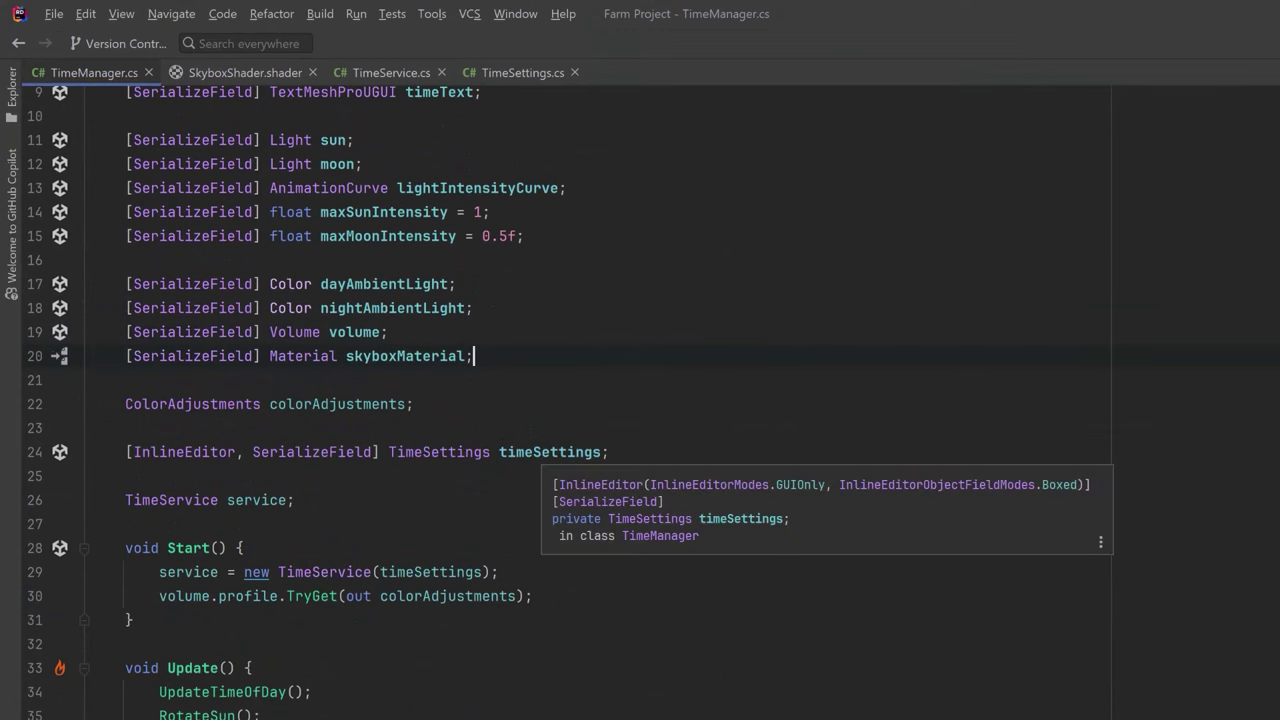
Call UpdateSkyBlend() in Update, right after UpdateLightSettings()
left_click(231, 494)
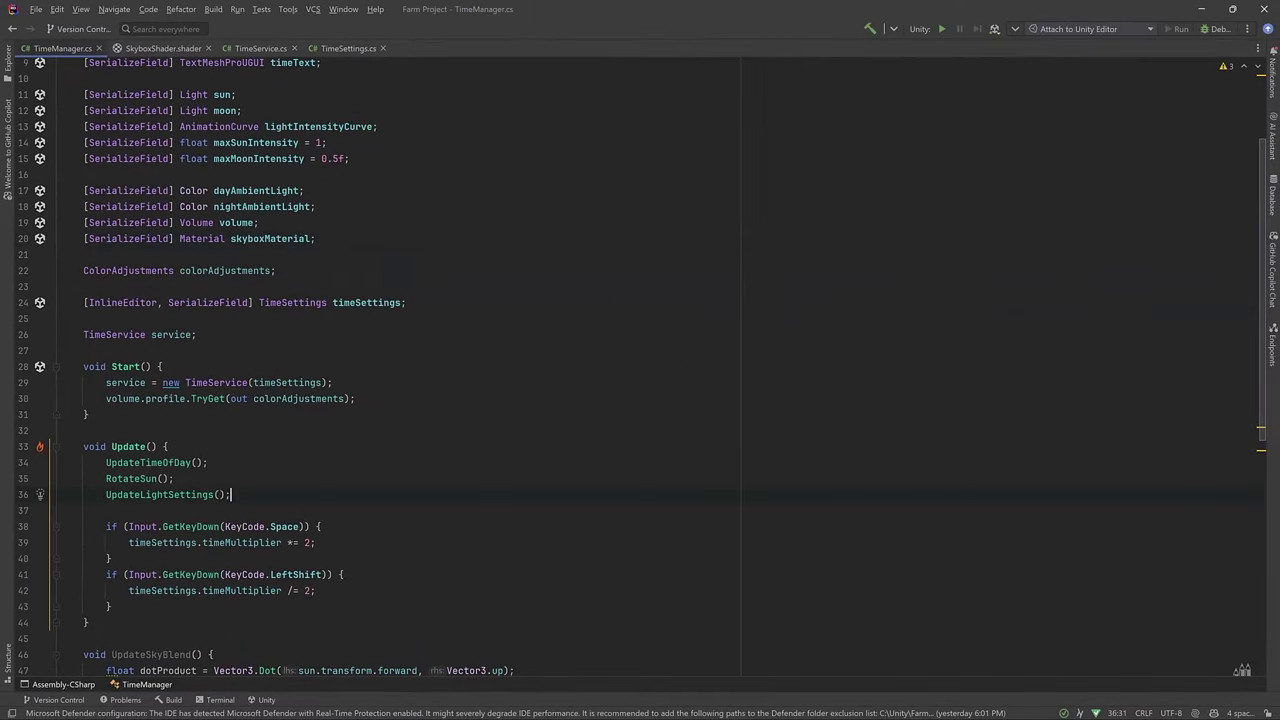
key("Return")
type("UpdateSkyBlend();")
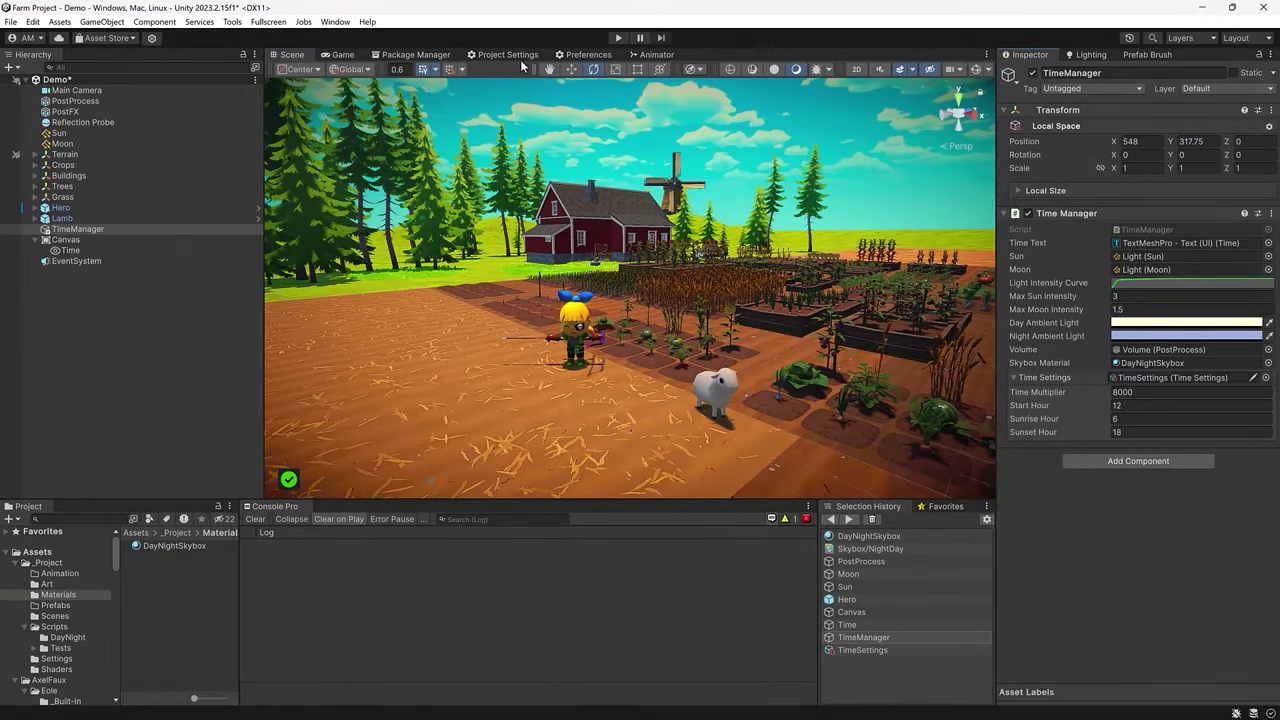
In Unity, run the scene to check the skybox blending between day and night, and stop it
left_click(618, 37)
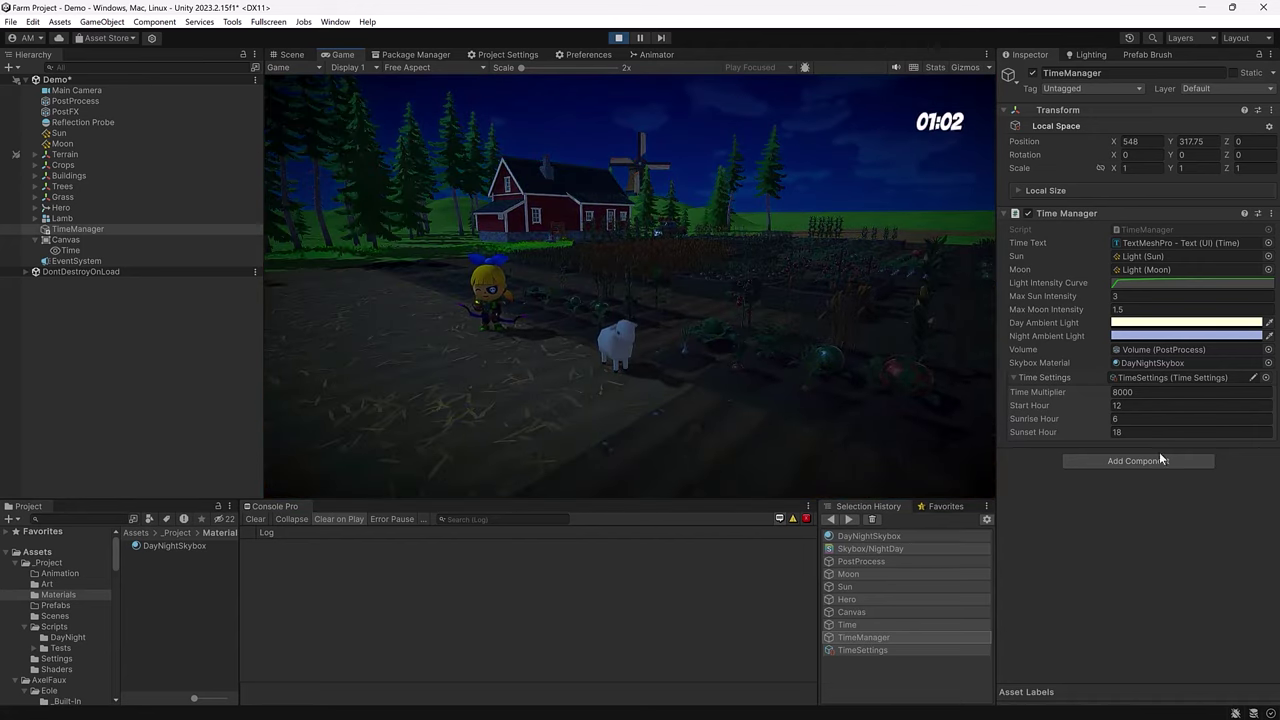
left_click(618, 37)
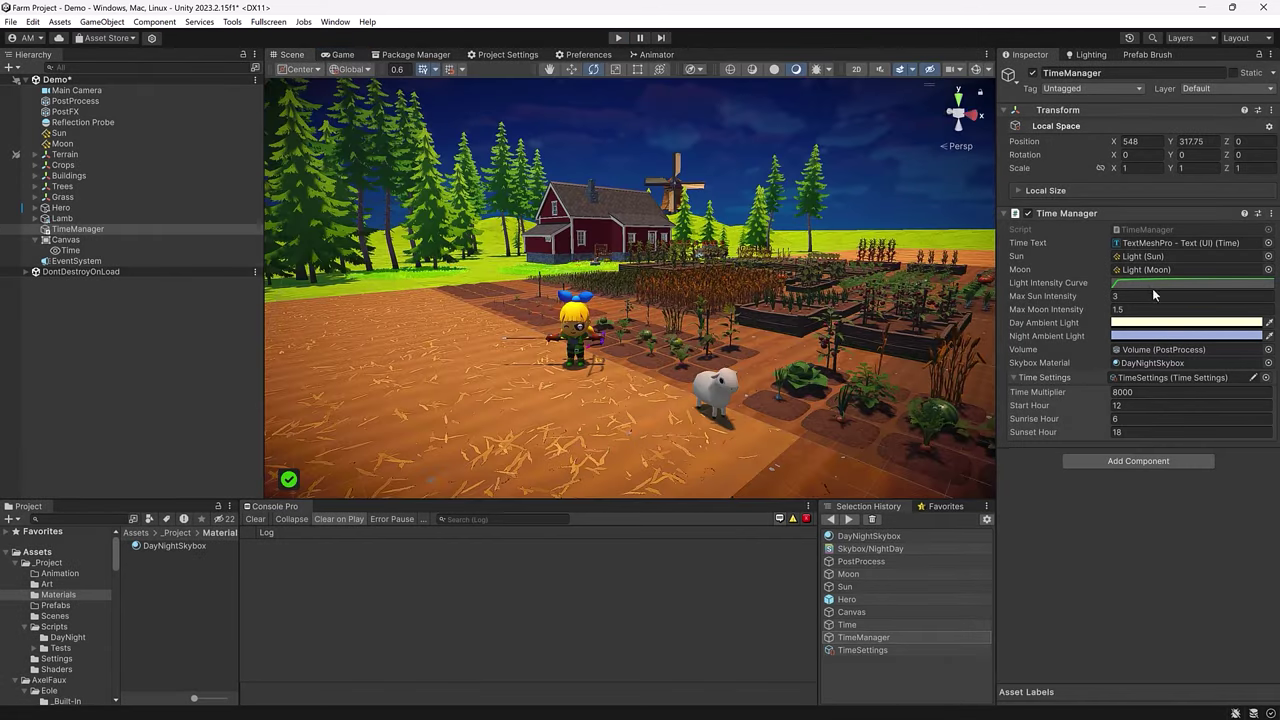
Soften the Light Intensity Curve's initial rise by moving its early key to about 0.12 in time and 0.88 in value
left_click(1152, 288)
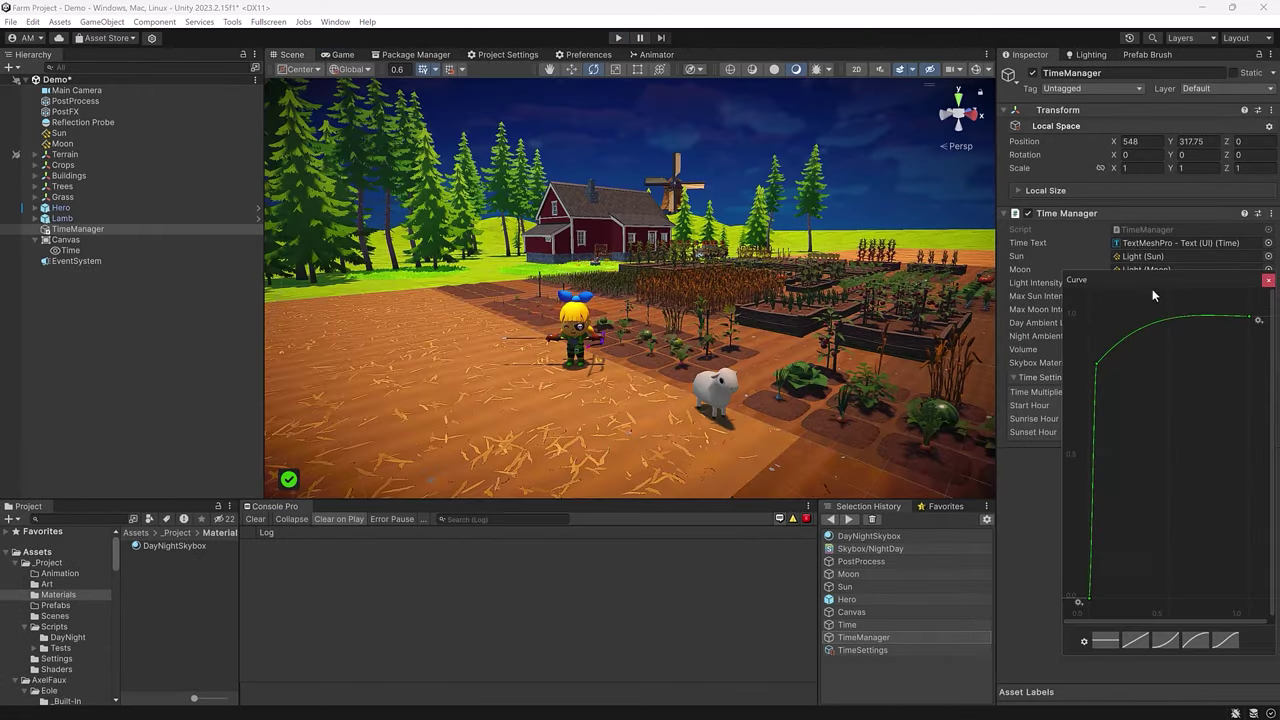
double_click(1102, 358)
left_click_drag(1102, 358, 1135, 324)
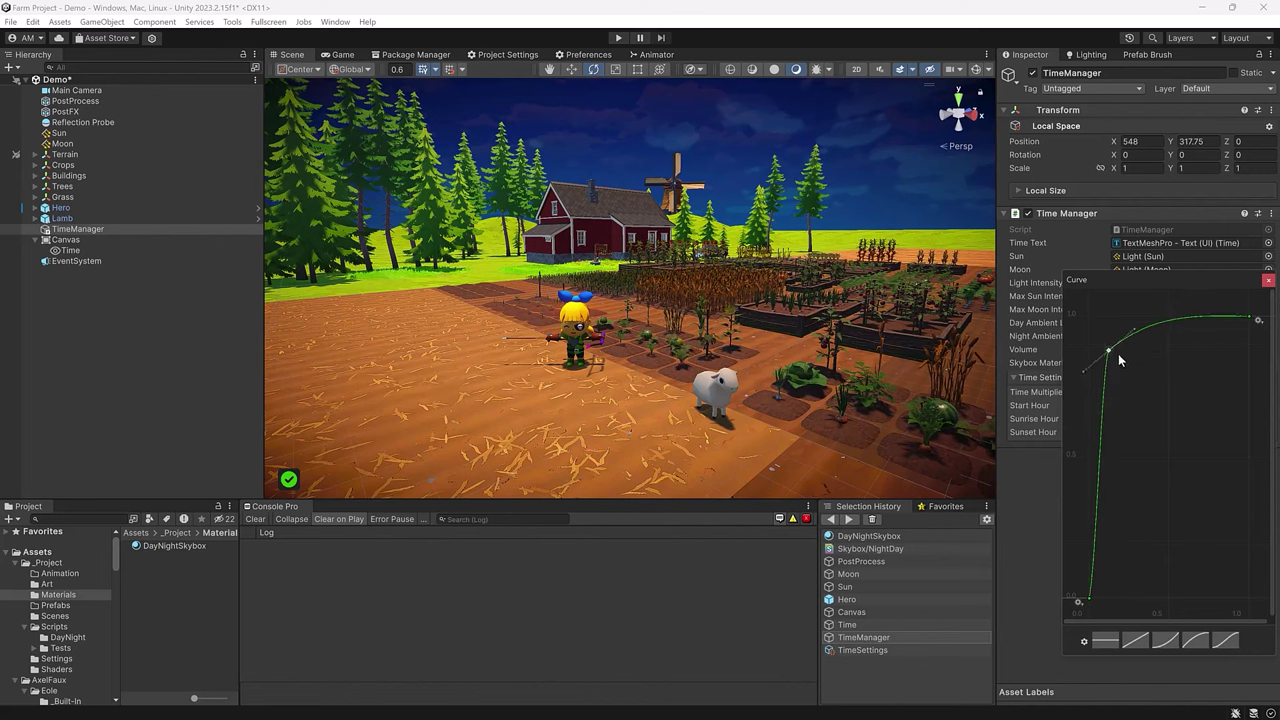
left_click(1268, 280)
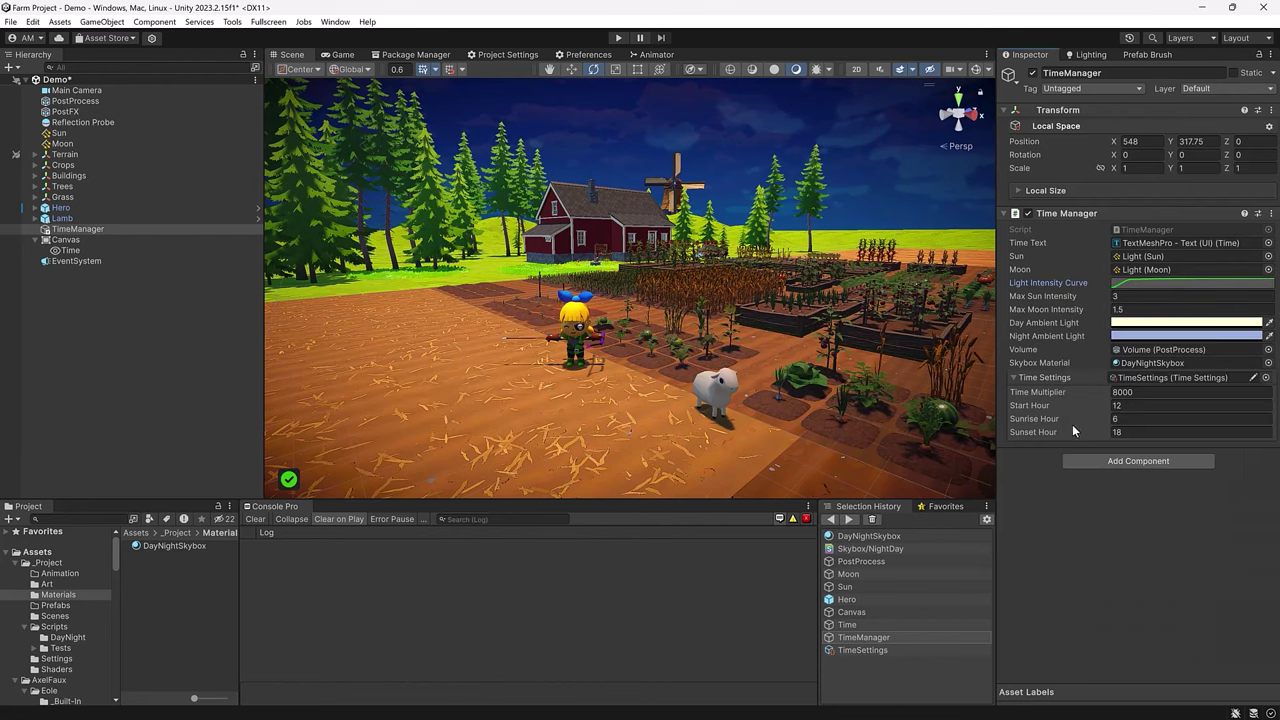
Set the Time Manager's Day Ambient Light back to white, FFFFFF
left_click(1157, 324)
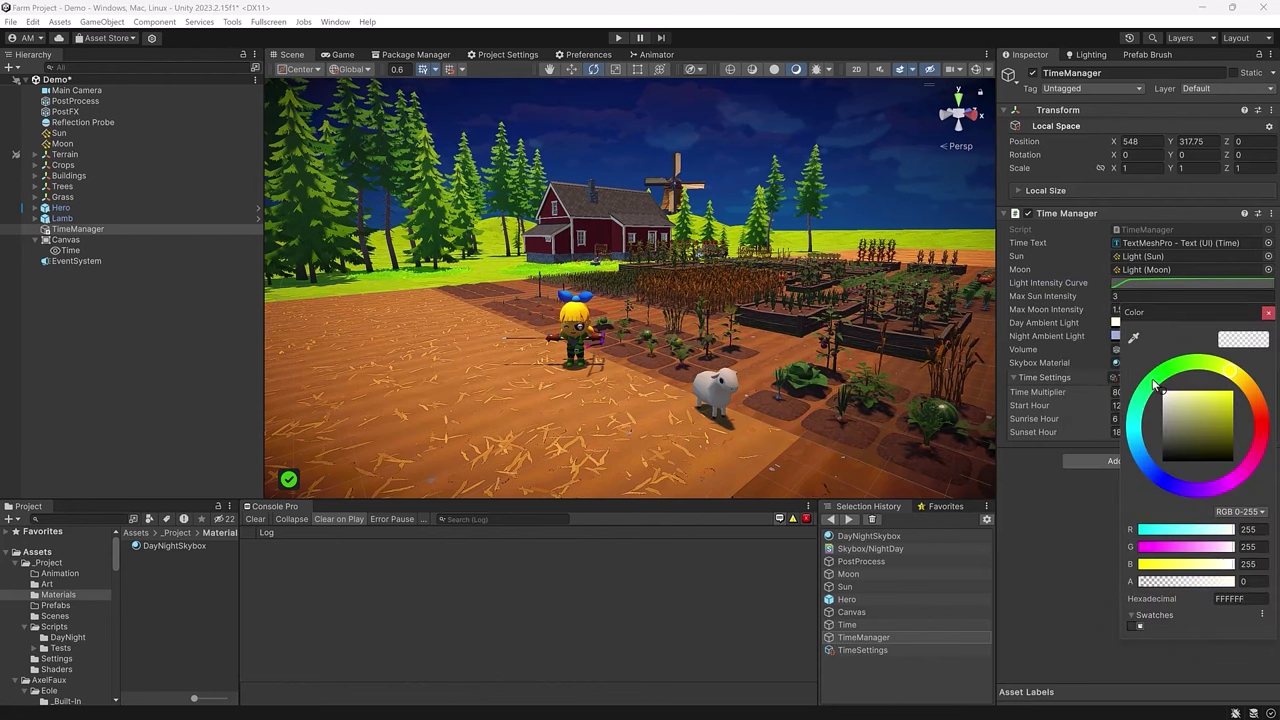
left_click(1268, 313)
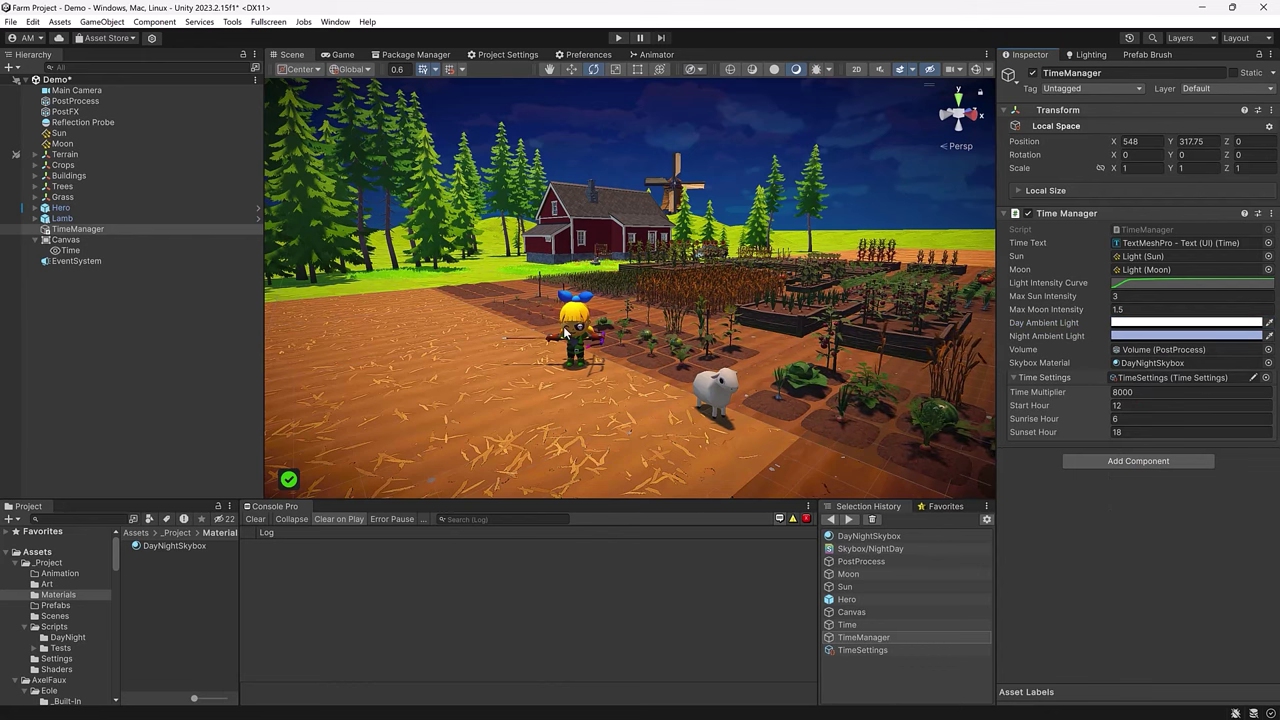
left_click(857, 71)
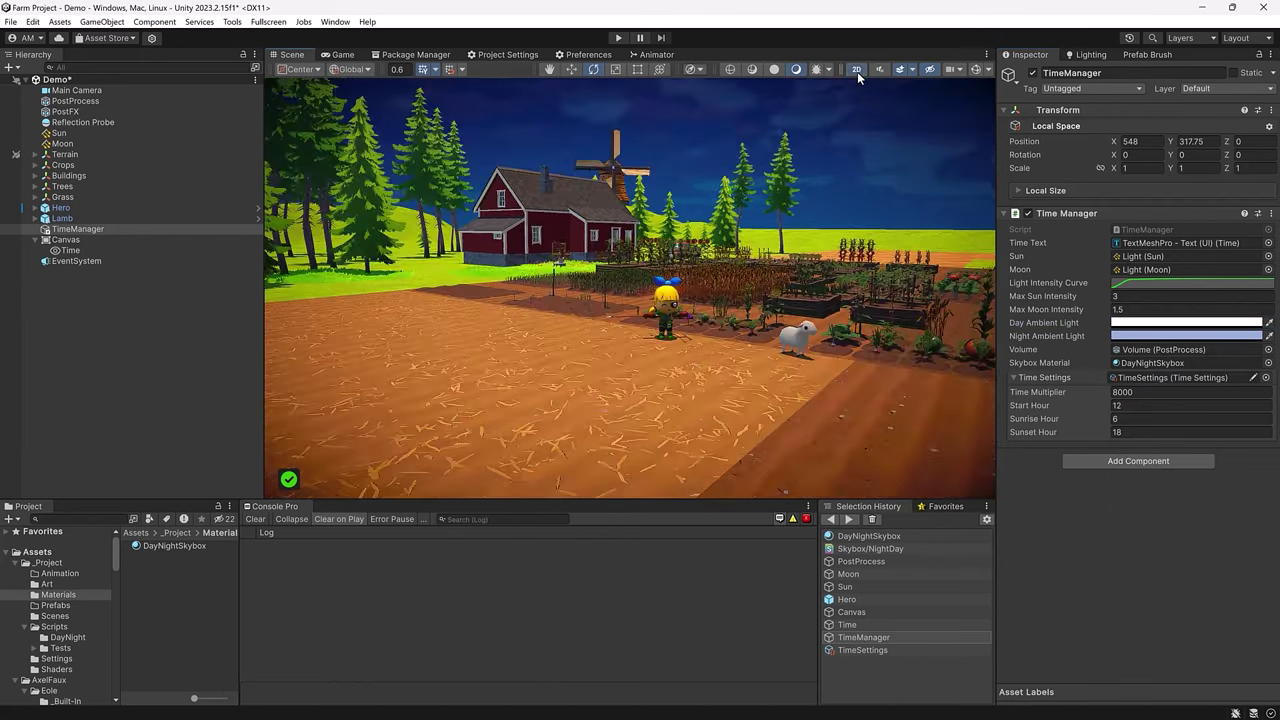
Set the Pos Y of the Time text under the Canvas to -250
left_click(65, 241)
double_click(65, 241)
left_click(97, 251)
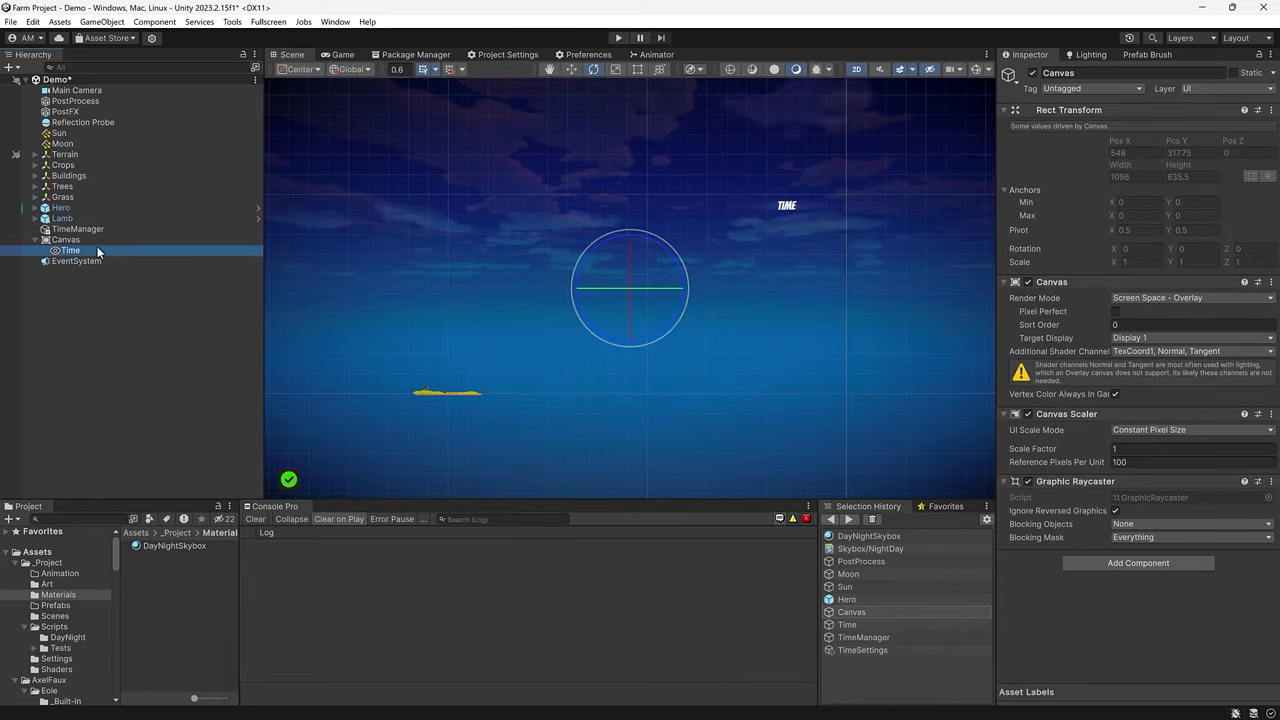
left_click(1183, 139)
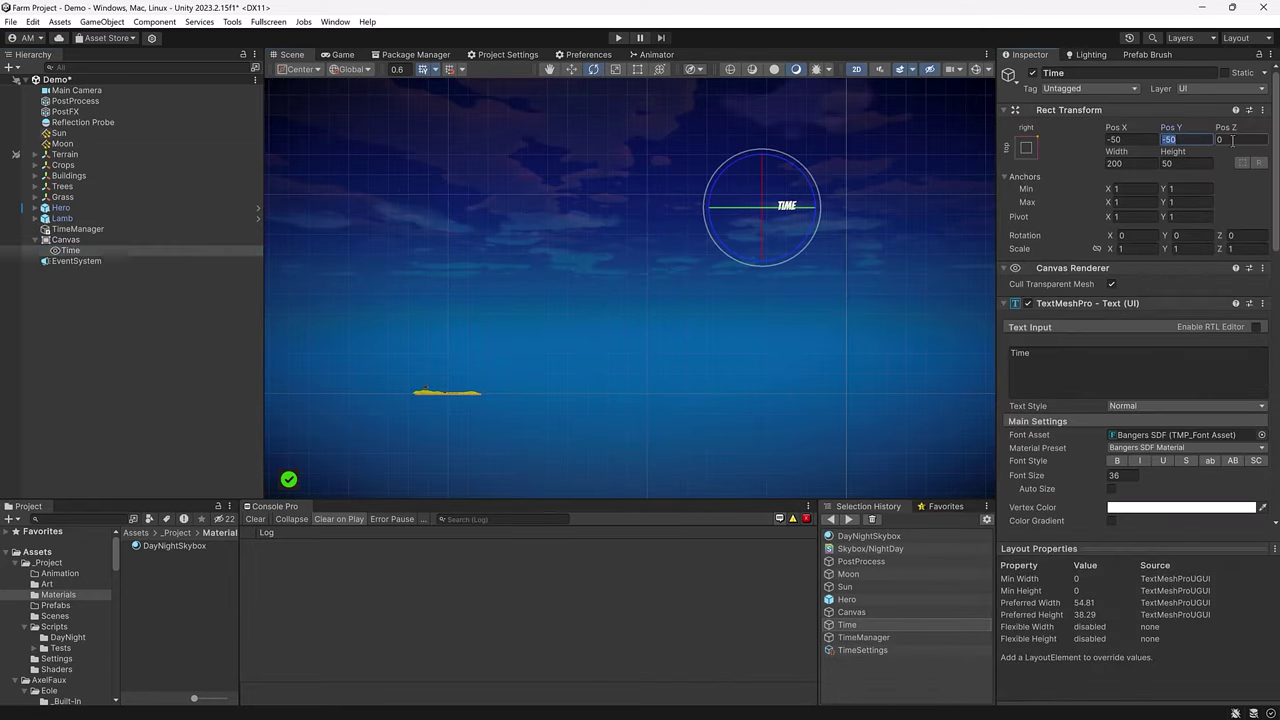
type("-250")
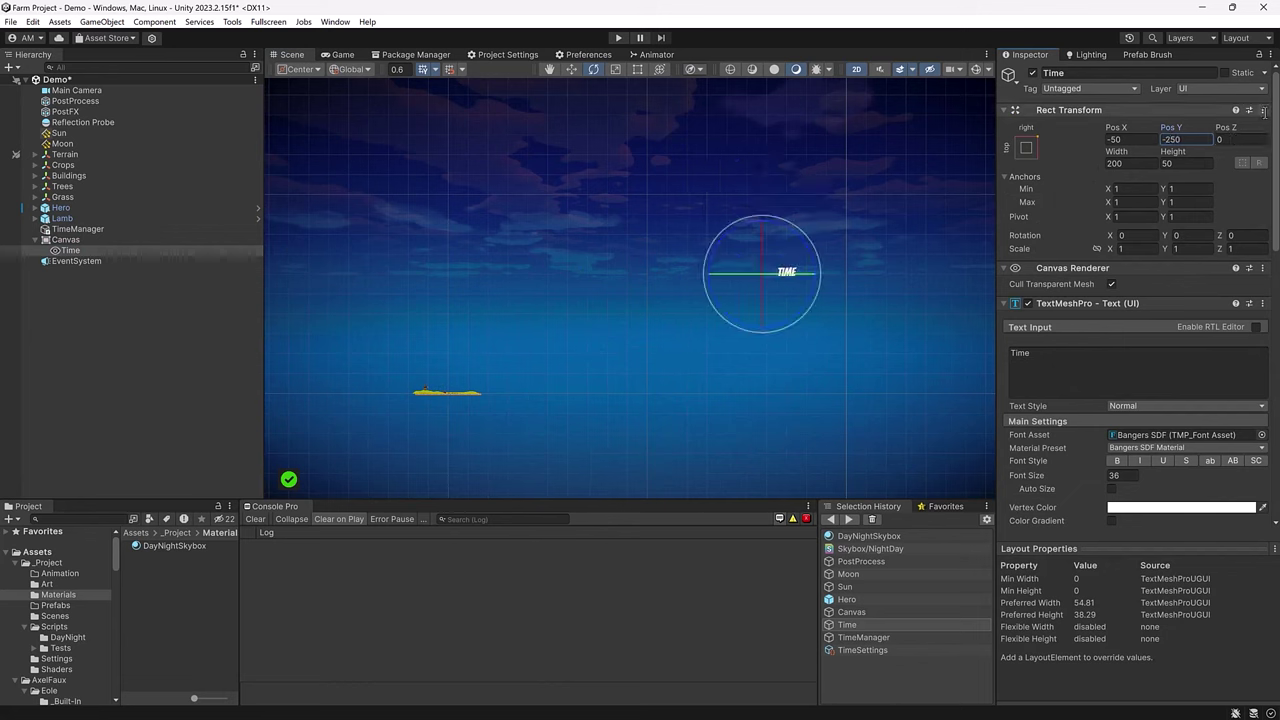
Add a UI Image as a child of the Canvas and name it Mask
left_click(72, 242)
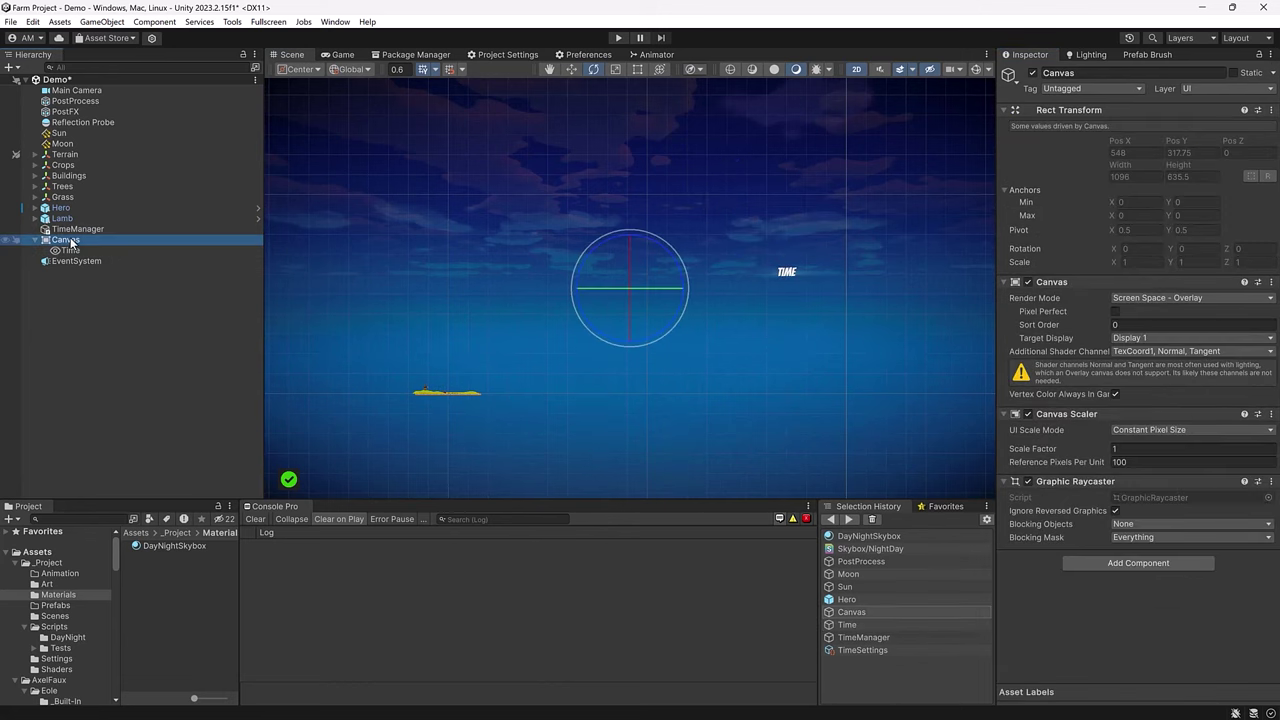
right_click(72, 242)
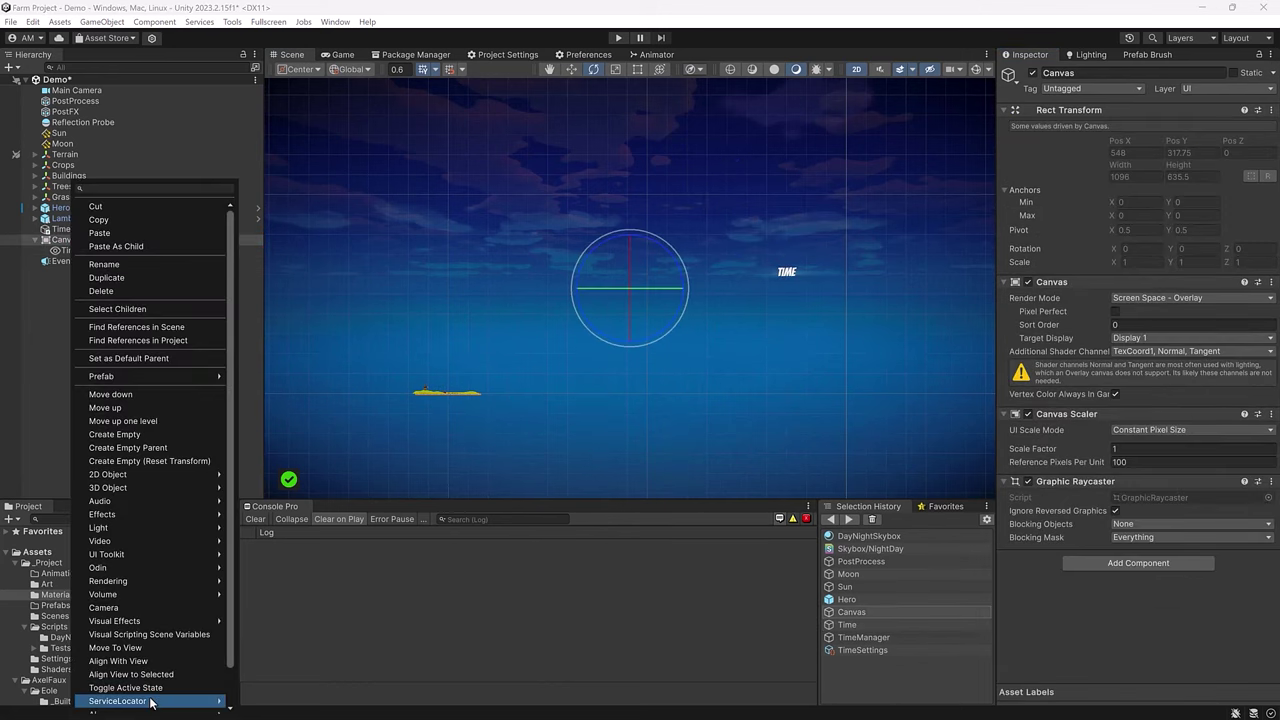
mouse_move(145, 706)
scroll(145, 706, "down", 1)
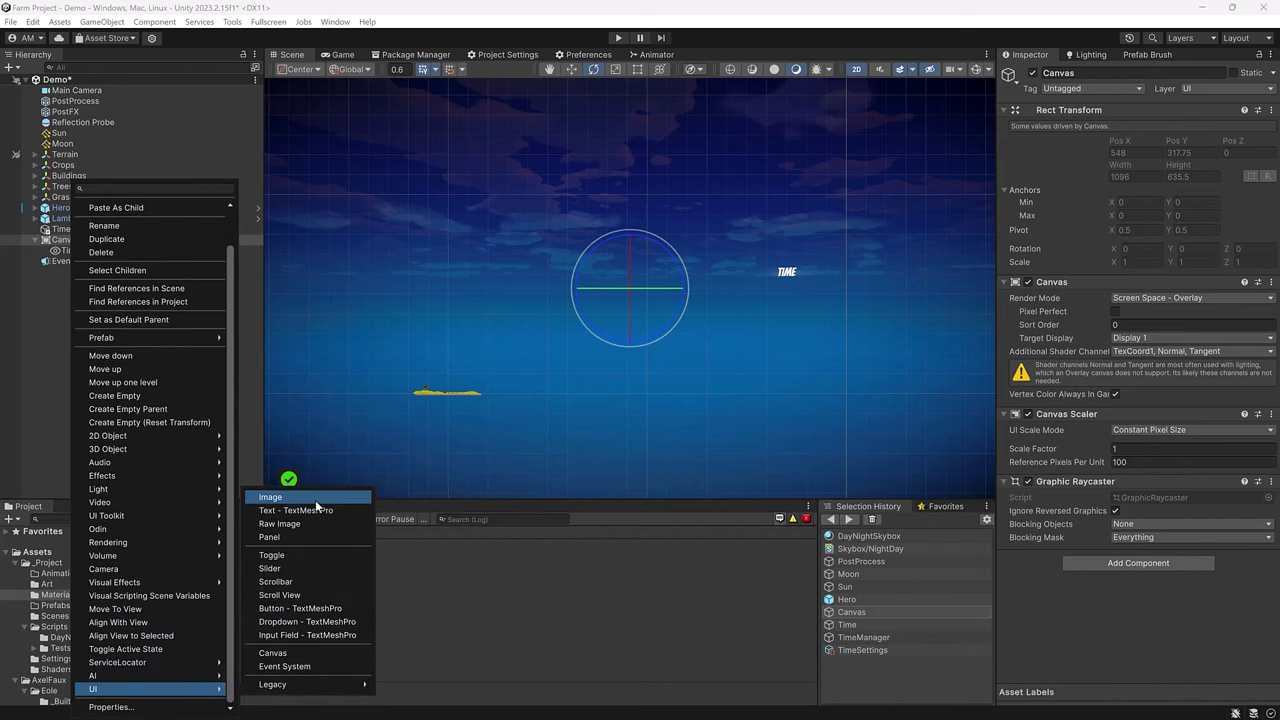
left_click(315, 500)
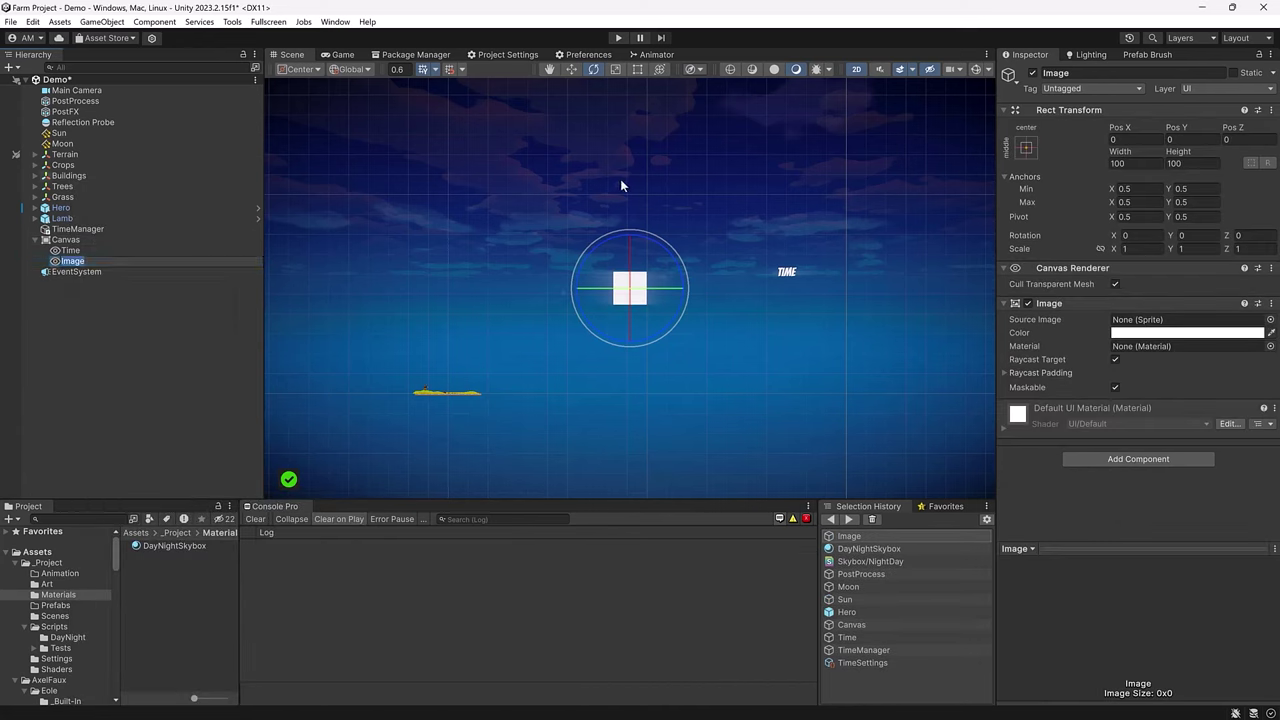
type("Mask")
key("Return")
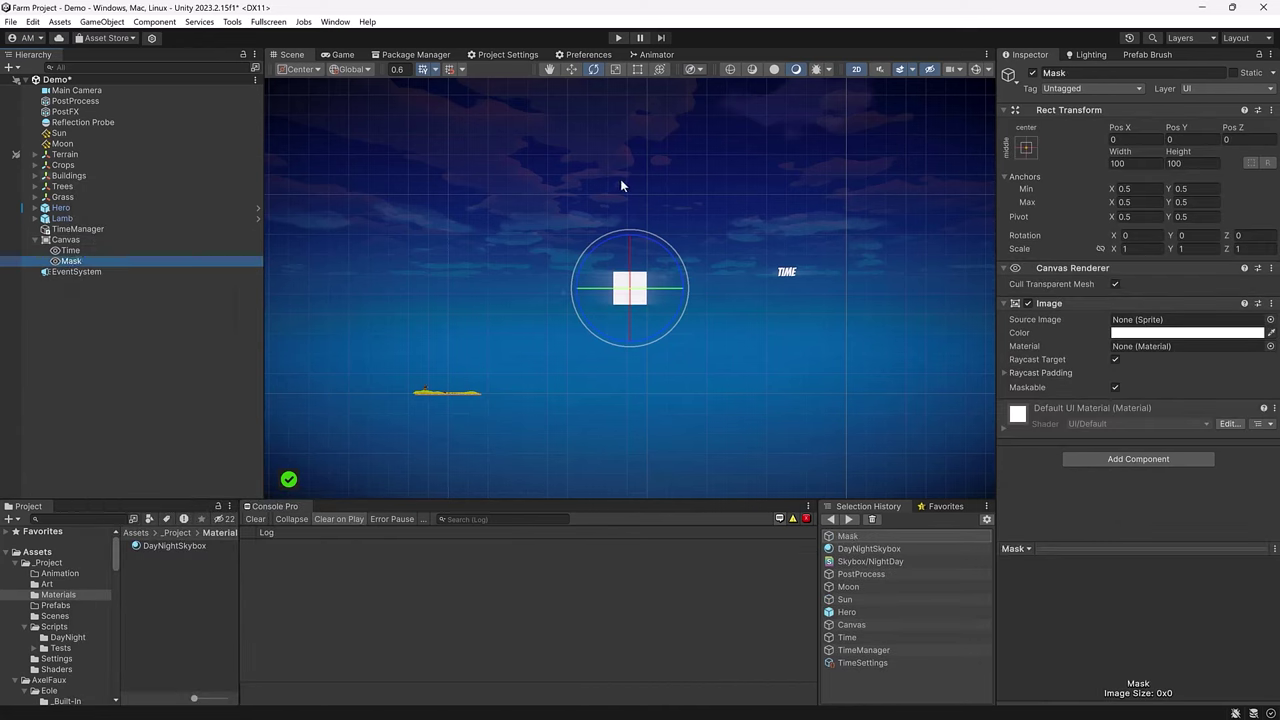
Add a Mask component to the Mask object and assign the circle_mask sprite from the Art folder as its Source Image
left_click(1109, 459)
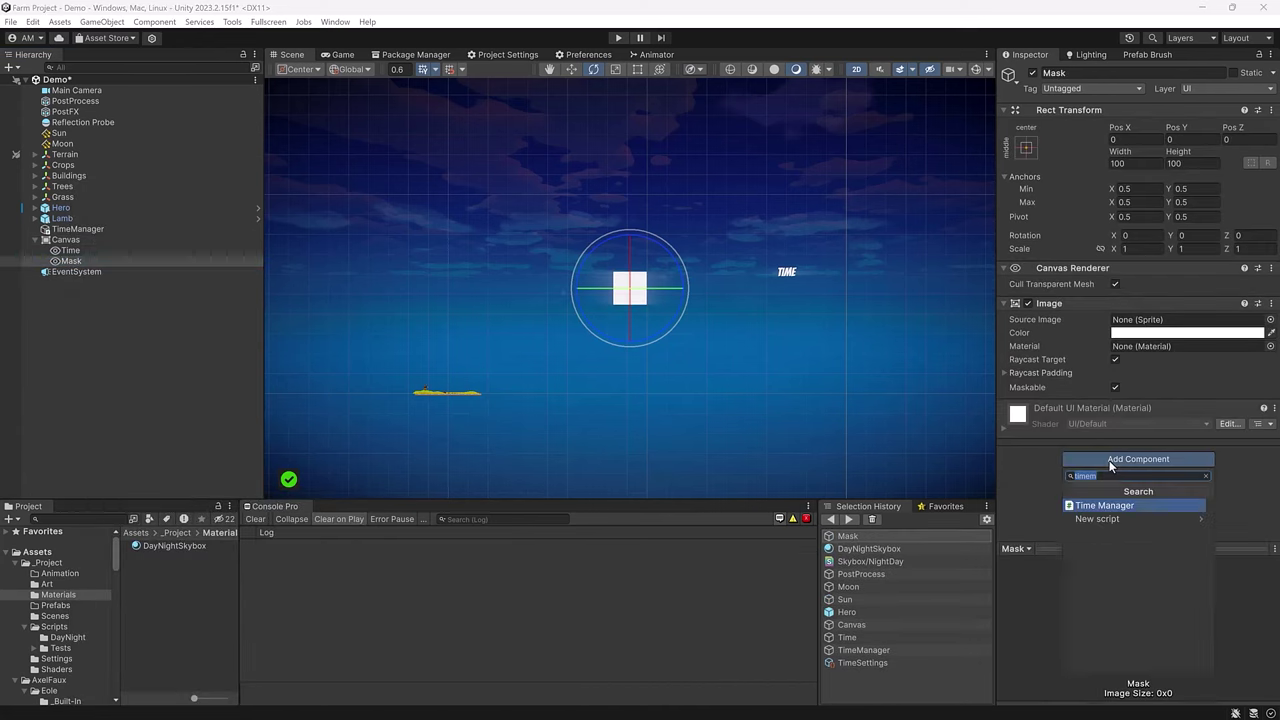
type("mask")
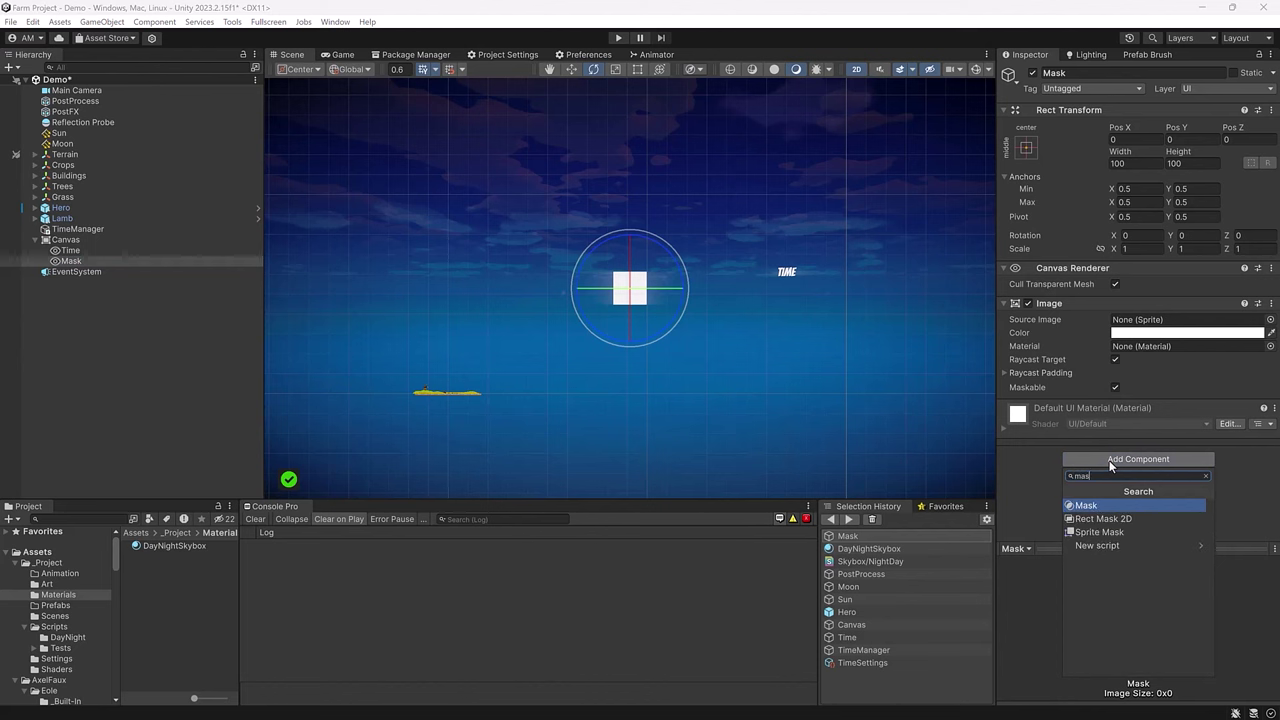
key("Return")
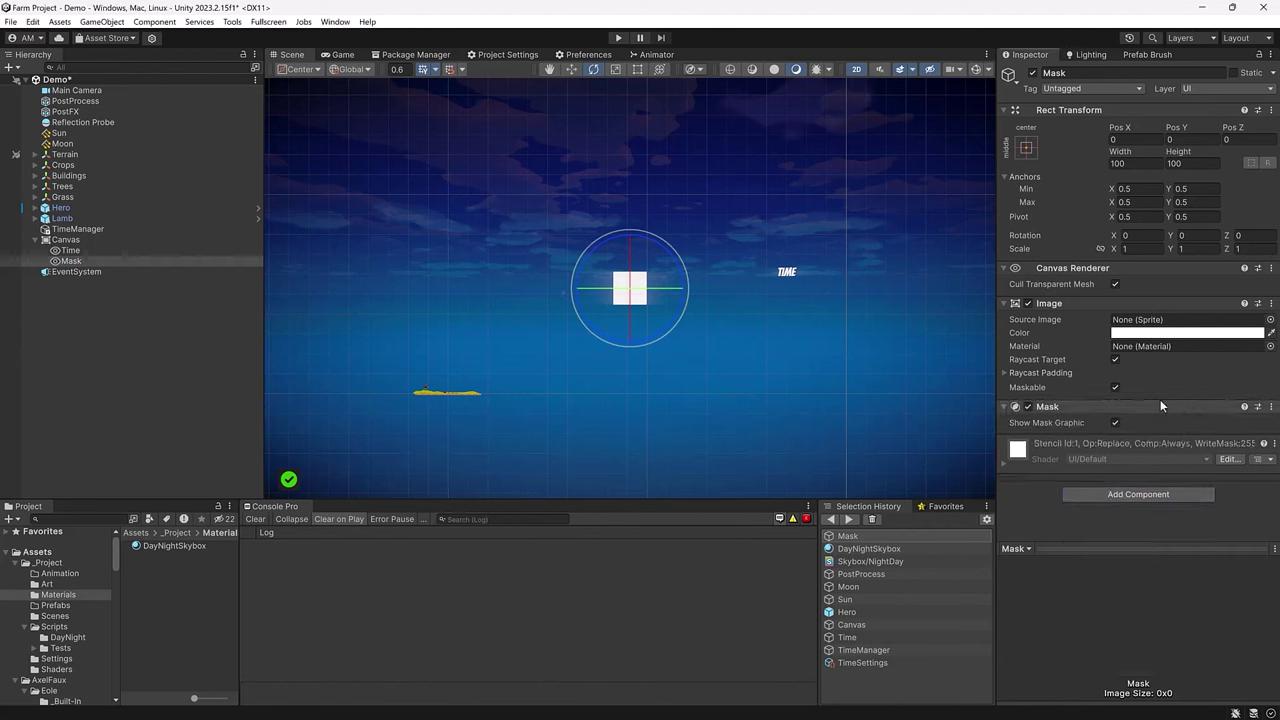
left_click(58, 584)
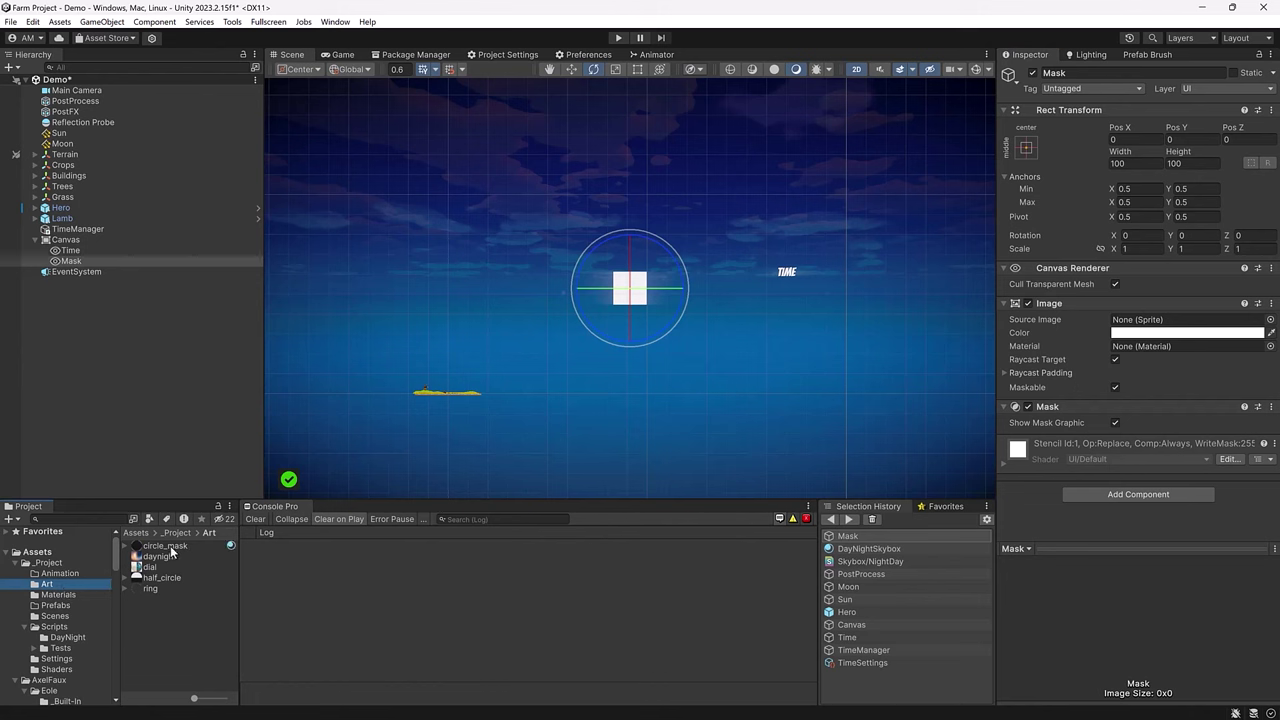
left_click_drag(168, 547, 1150, 319)
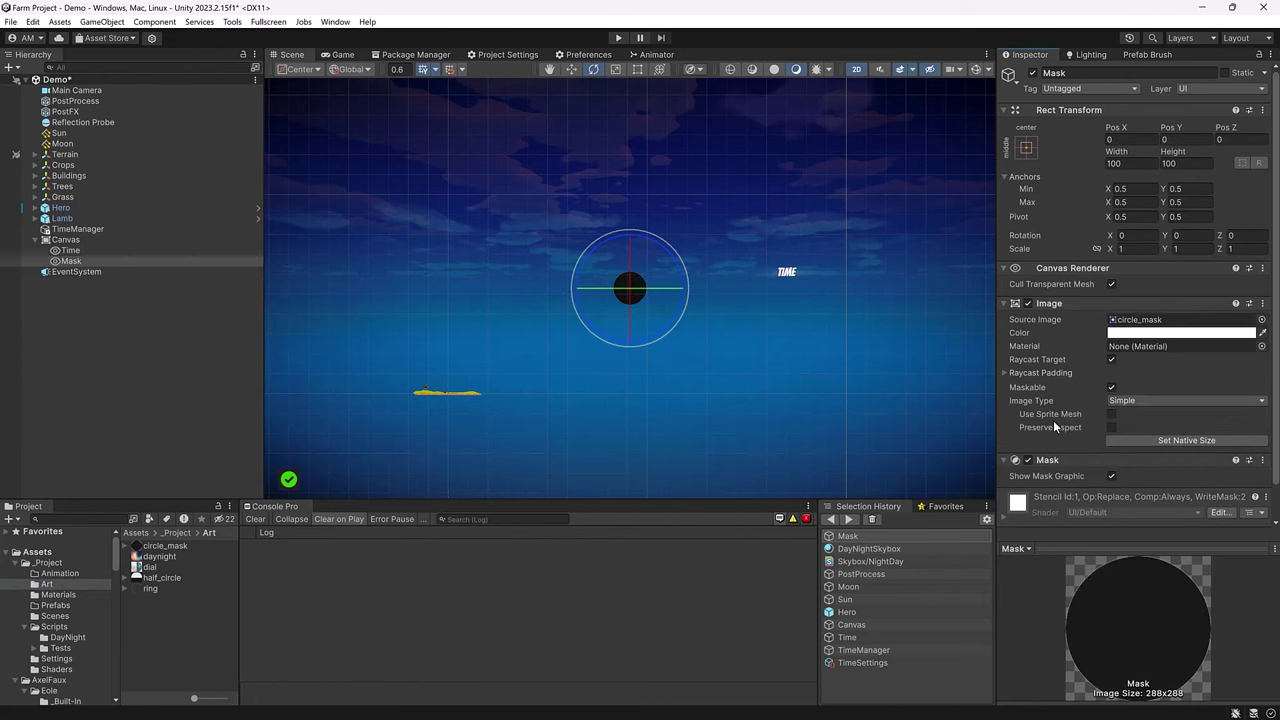
Anchor the Mask to the Canvas's top-right corner, including pivot and position, and check its placement in the Game view
left_click(1026, 148)
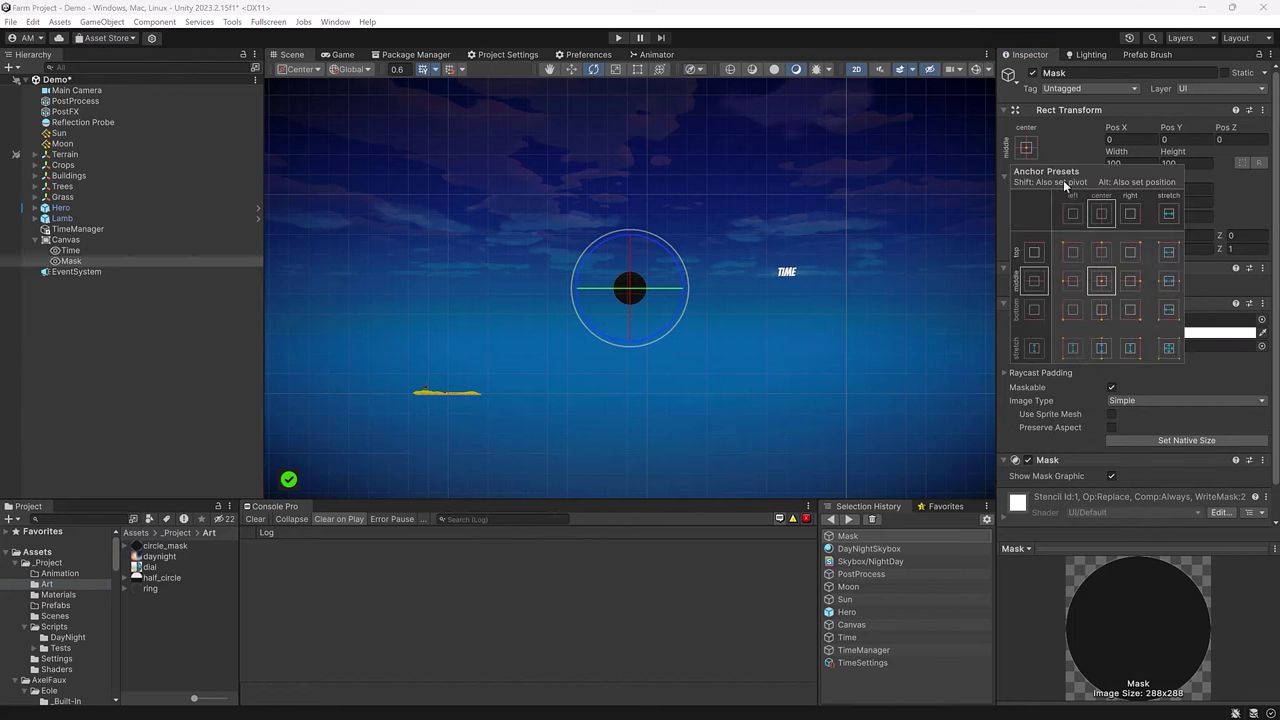
left_click(1135, 251)
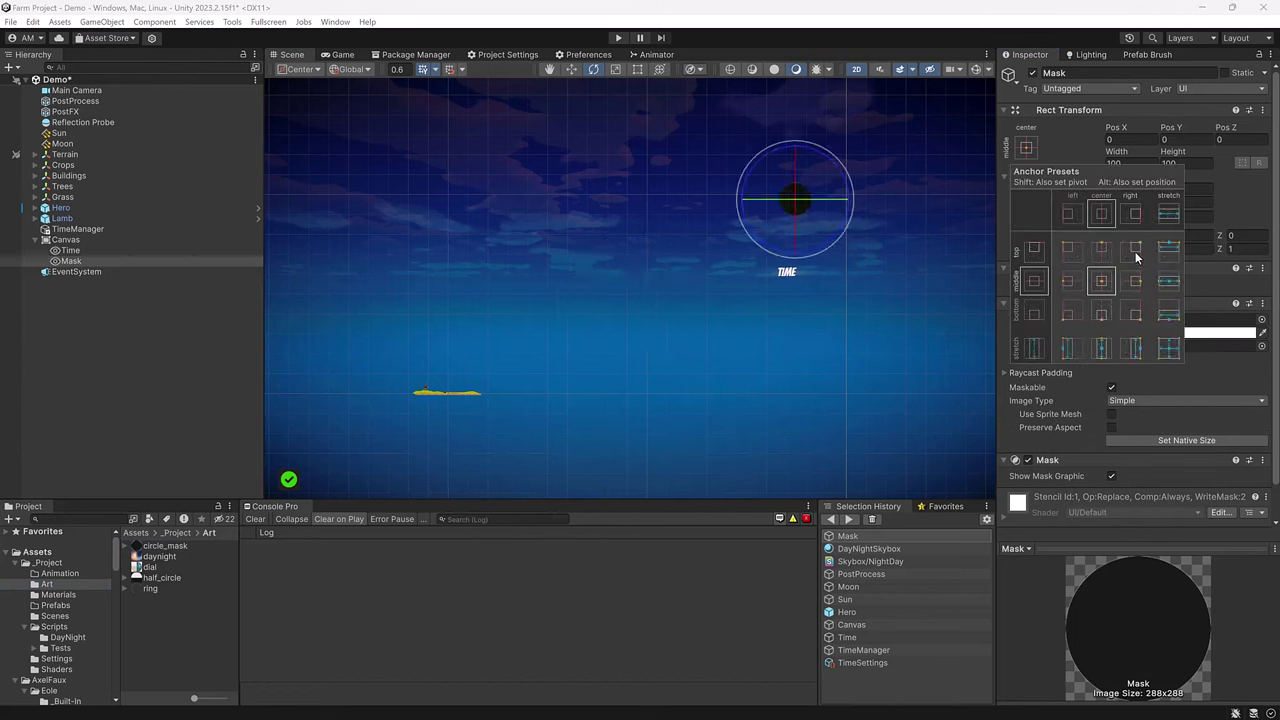
left_click(1124, 141)
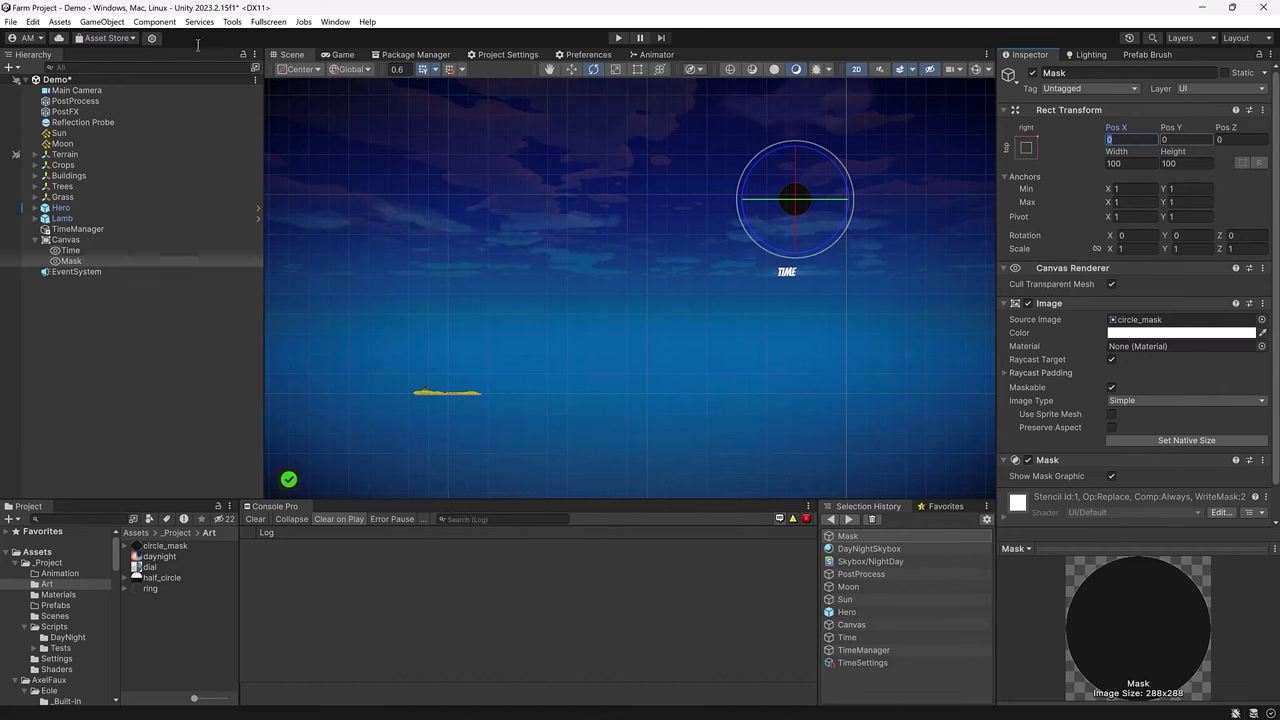
left_click(333, 57)
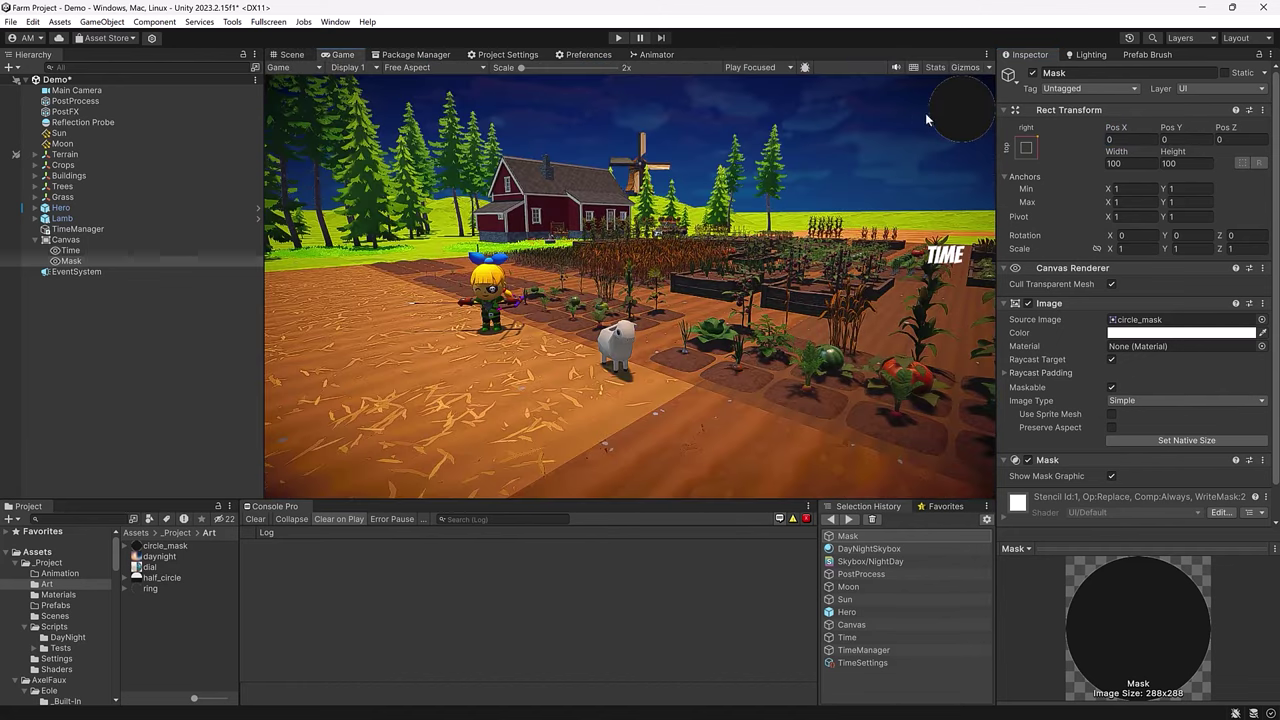
left_click(292, 54)
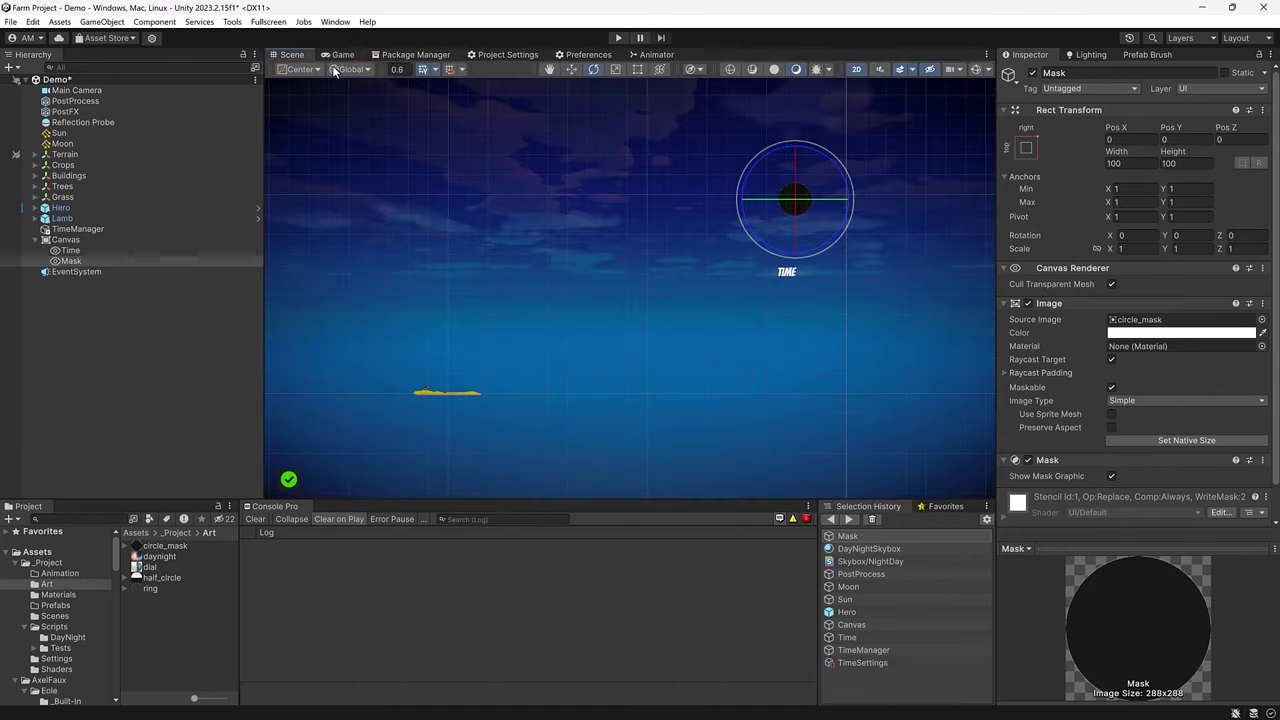
Set the Mask's width and height to 200
left_click(1130, 163)
type("200")
key("Return")
key("Tab")
type("200")
Set the Mask's Pos X and Pos Y to -50 and check the placement in the Game view
left_click(1151, 139)
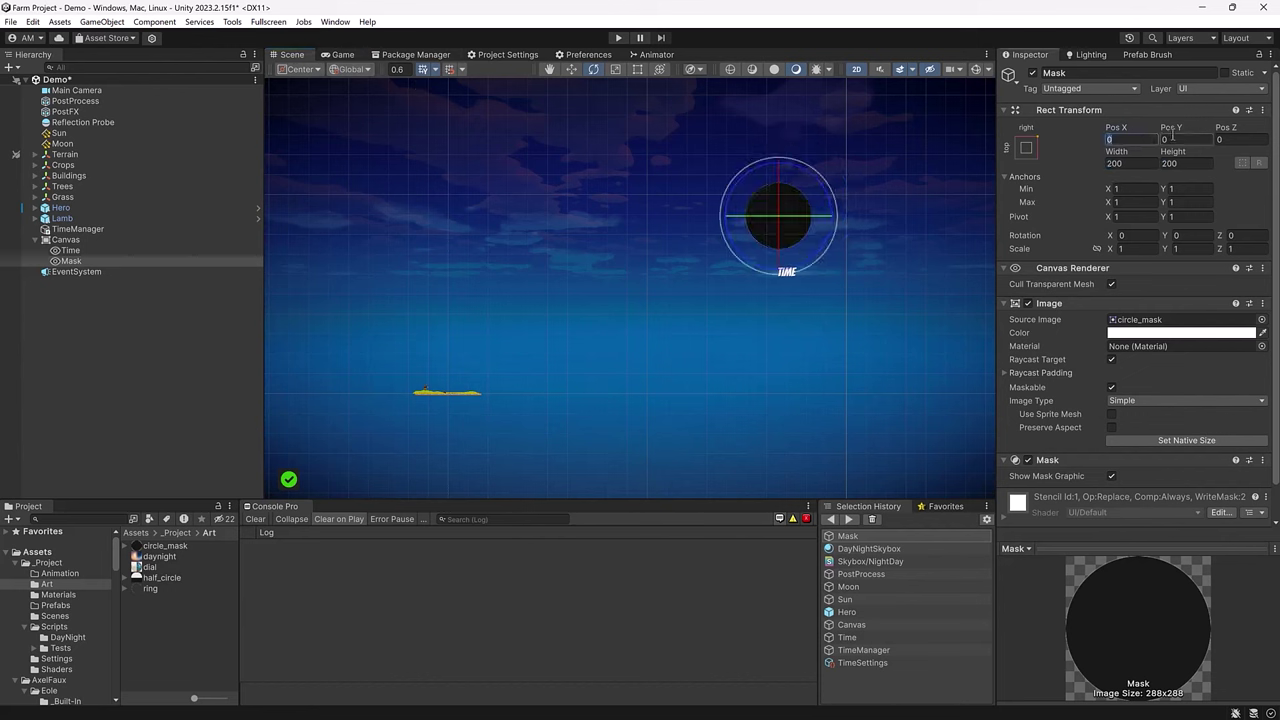
type("-50")
left_click(1166, 139)
type("-50")
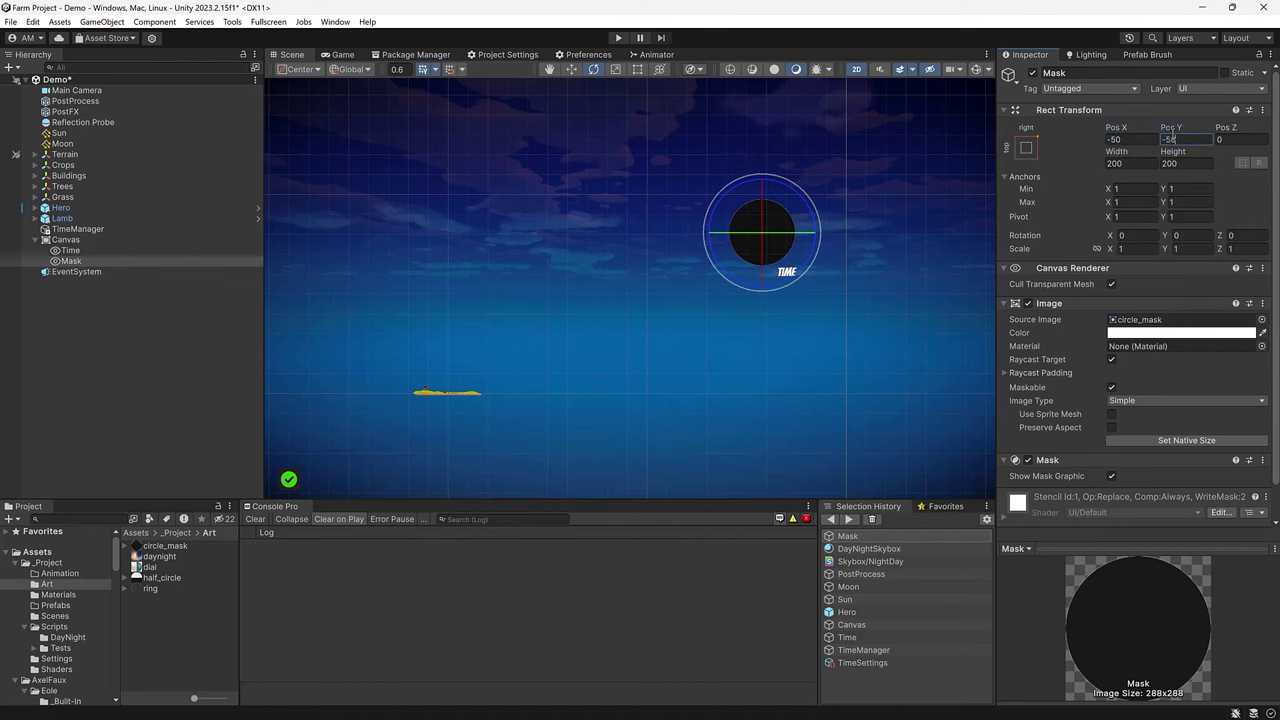
left_click(343, 54)
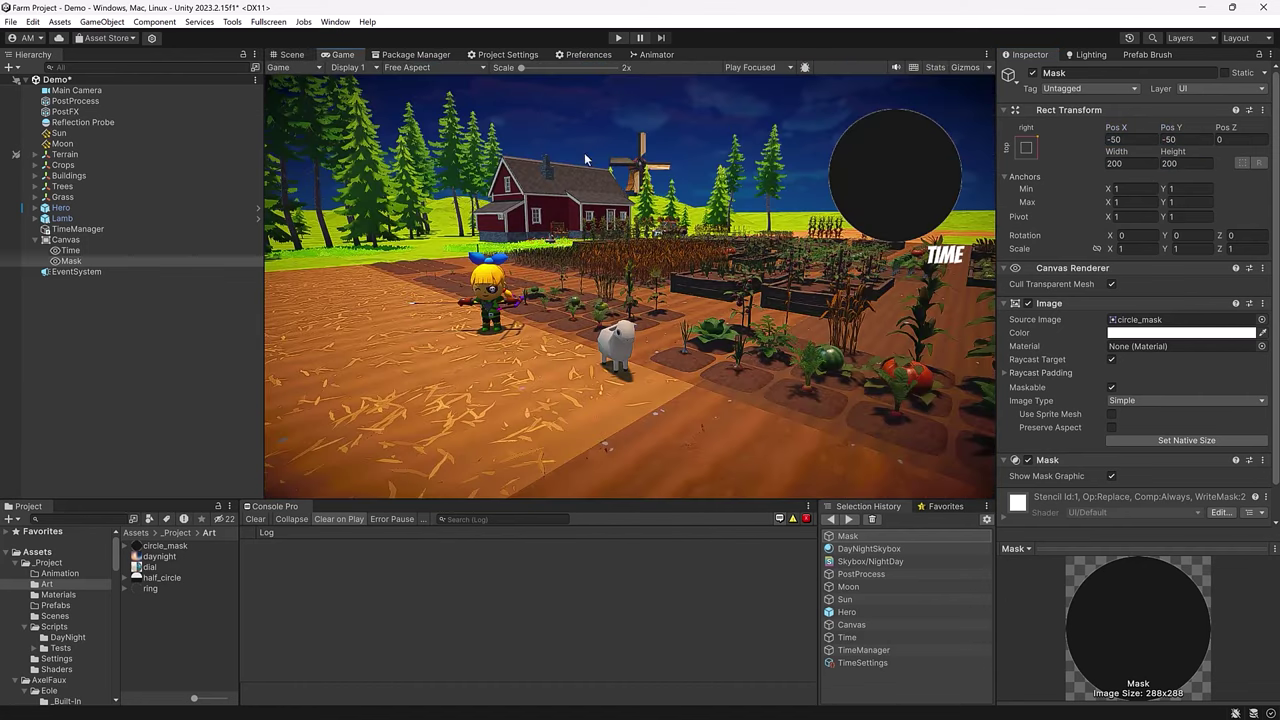
left_click(292, 54)
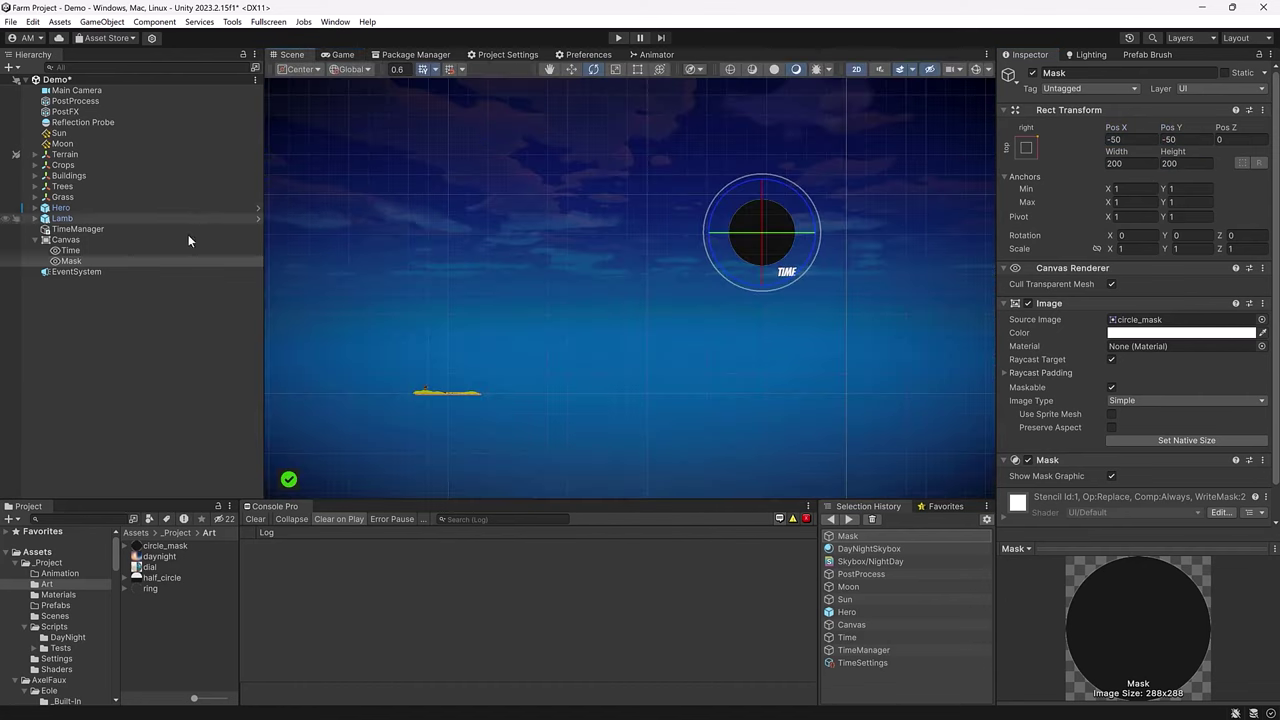
Add a Raw Image as a child of the Mask and assign the dial texture to it
right_click(107, 260)
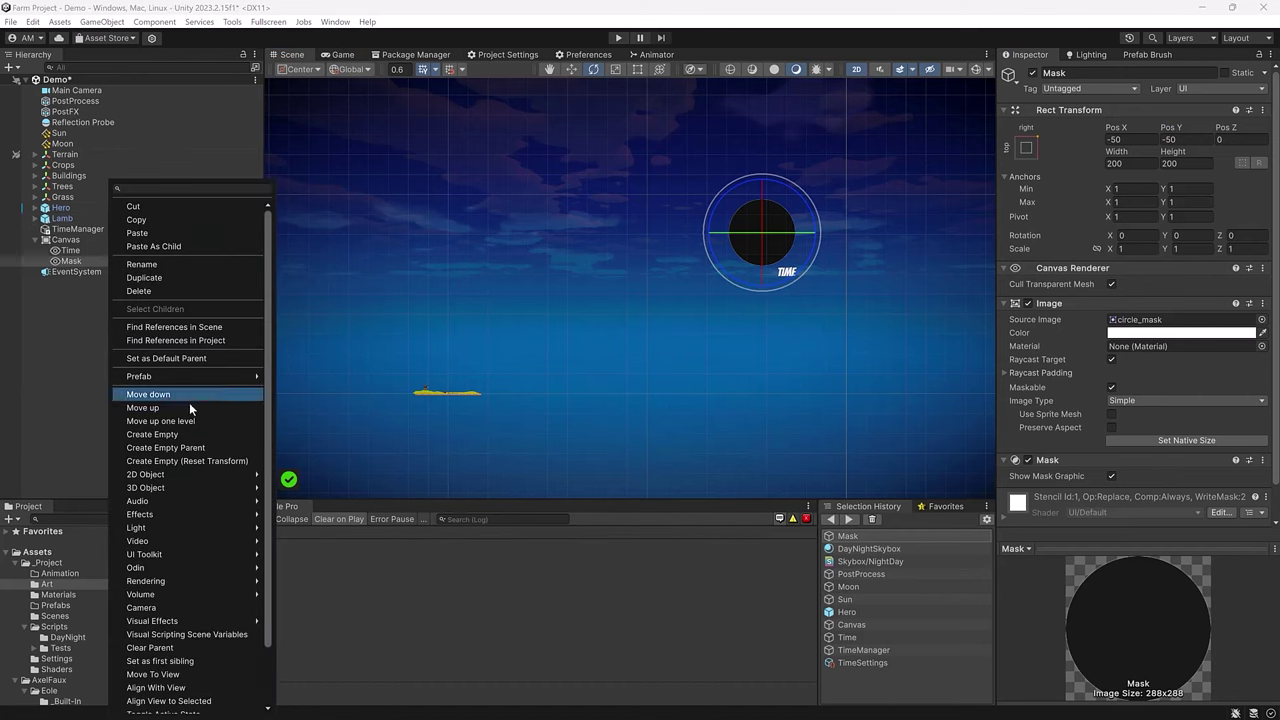
scroll(191, 654, "down", 2)
mouse_move(150, 689)
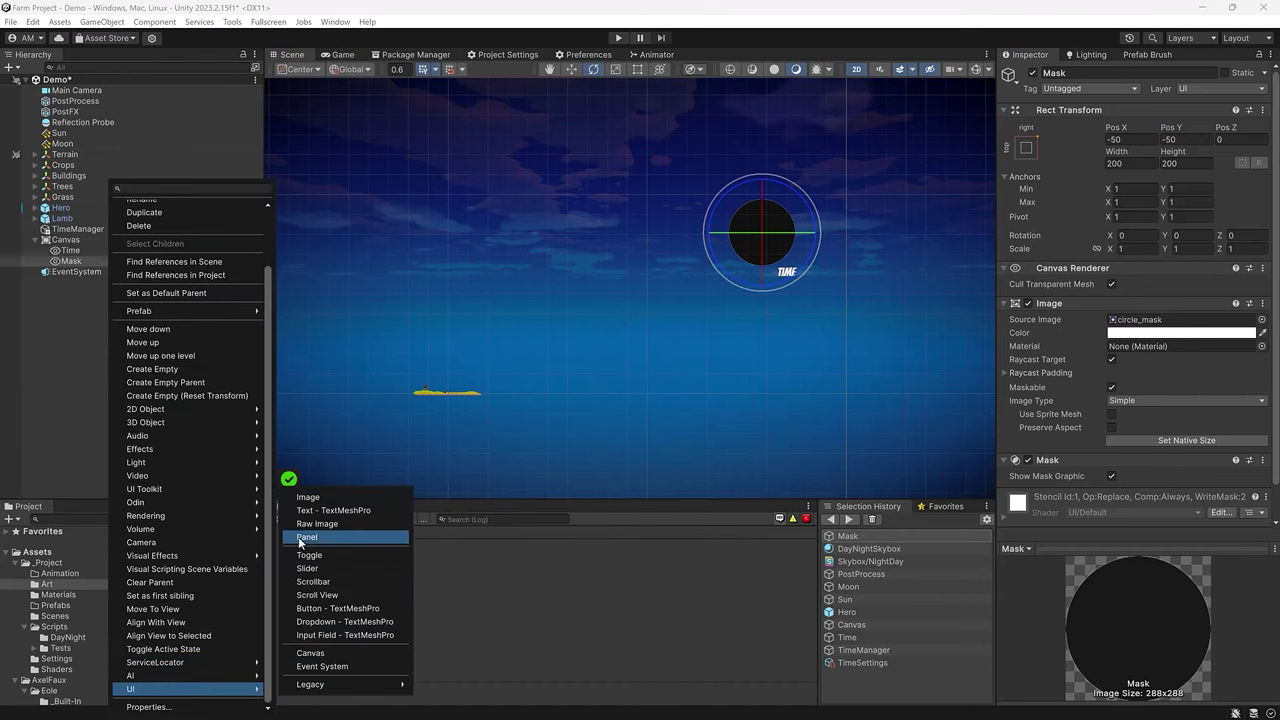
left_click(318, 524)
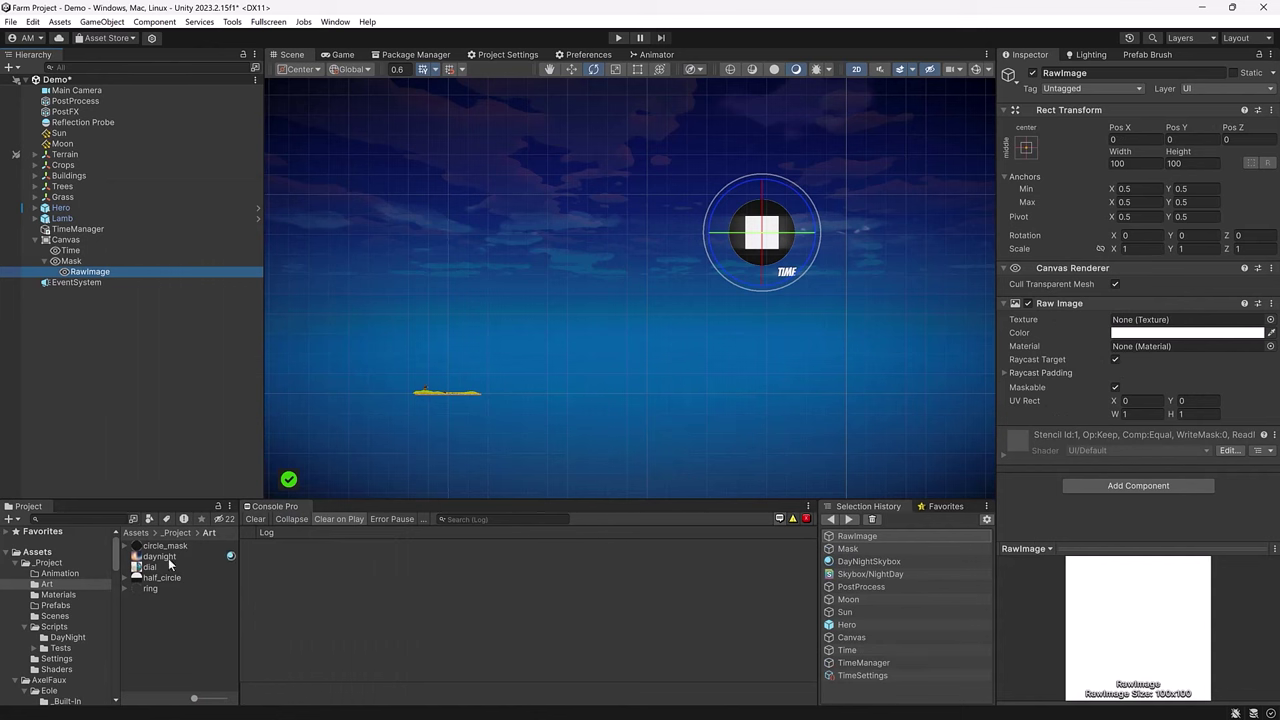
left_click_drag(143, 569, 1143, 326)
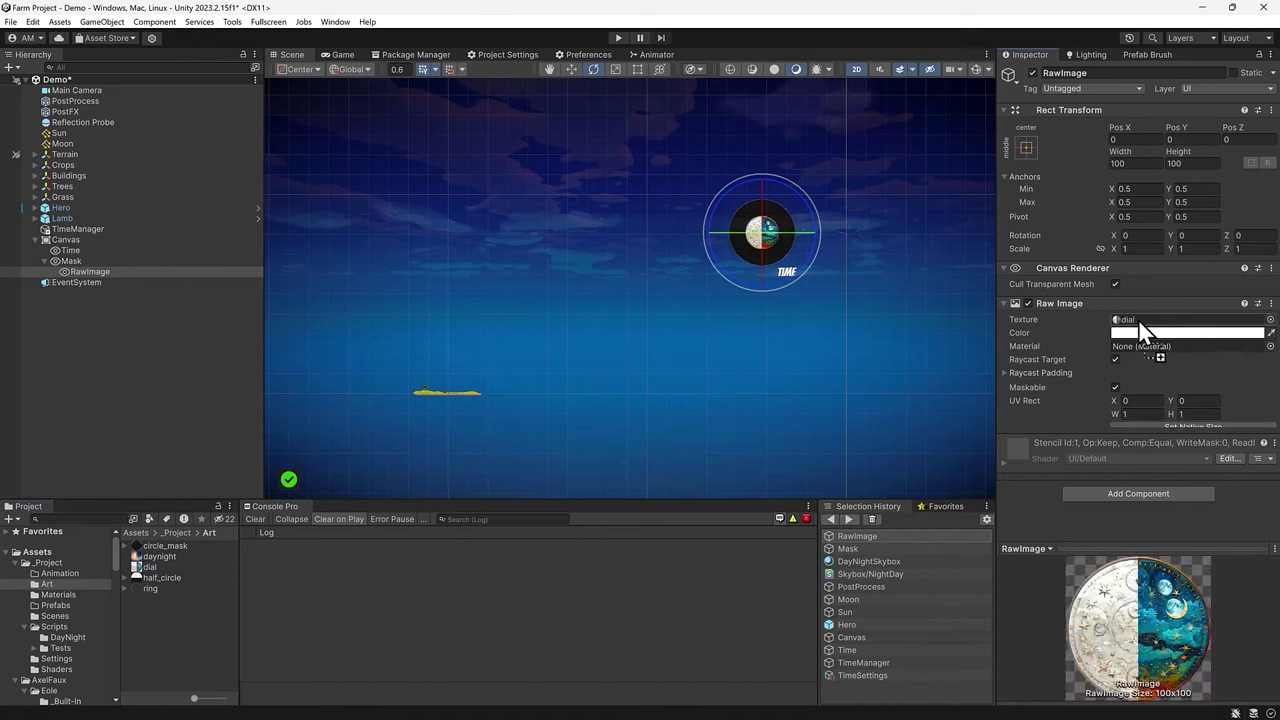
Set the dial Raw Image's width and height to 600
left_click(1141, 164)
type("600")
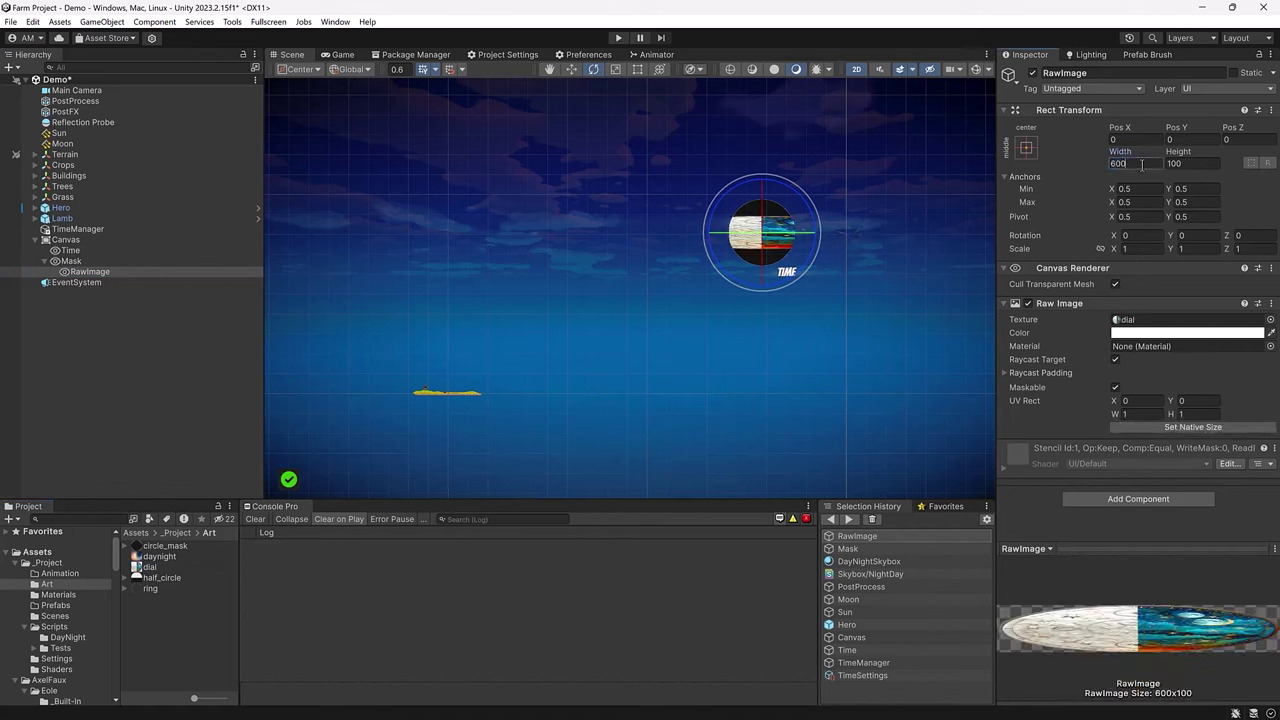
key("Tab")
type("600")
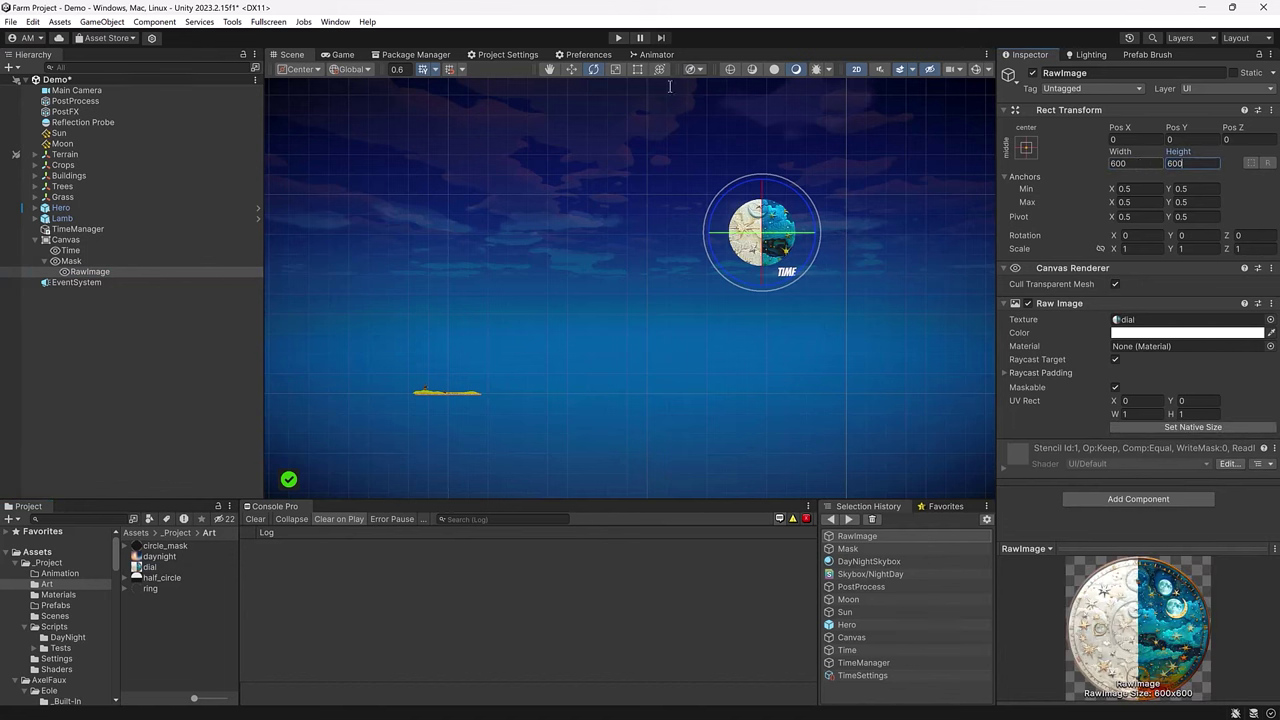
Shift the dial Raw Image sideways within the Mask, setting its Pos X to 150
left_click(571, 69)
left_click_drag(813, 234, 864, 236)
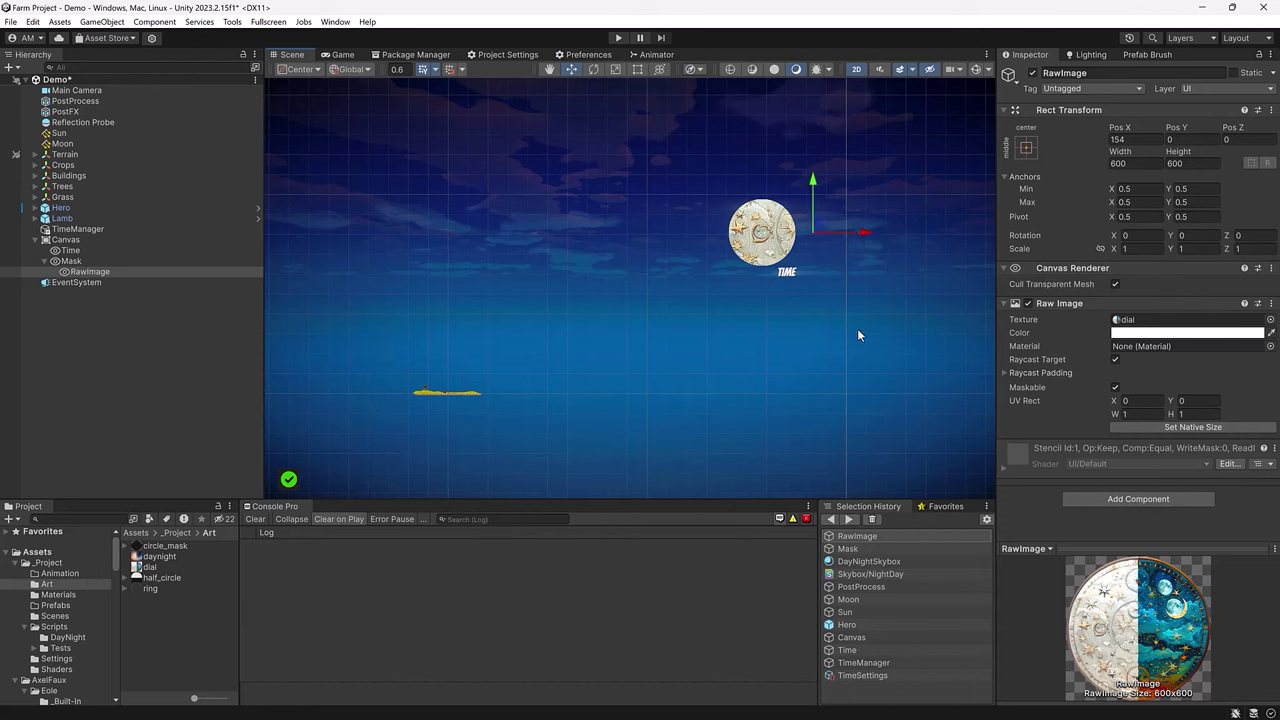
left_click(1139, 143)
type("150")
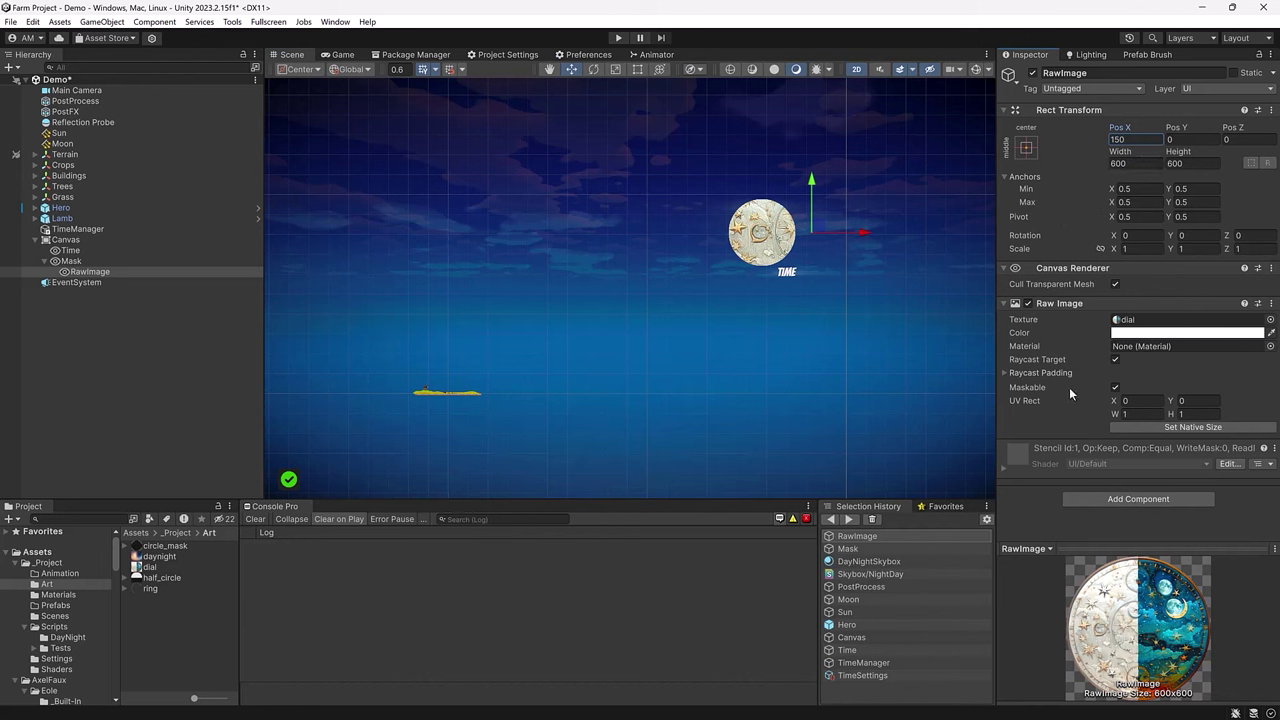
Add a UI Image as a child of the Mask and assign the ring sprite as its Source Image
left_click(88, 265)
right_click(90, 266)
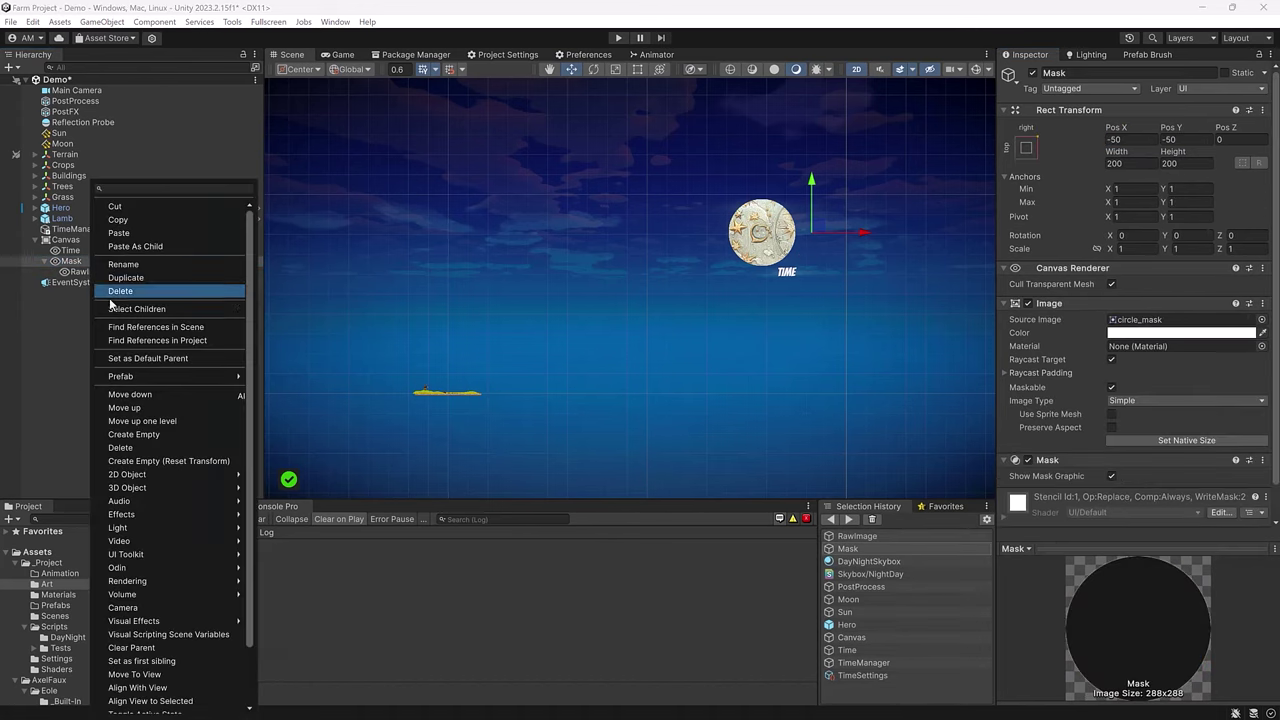
scroll(150, 670, "down", 3)
mouse_move(140, 688)
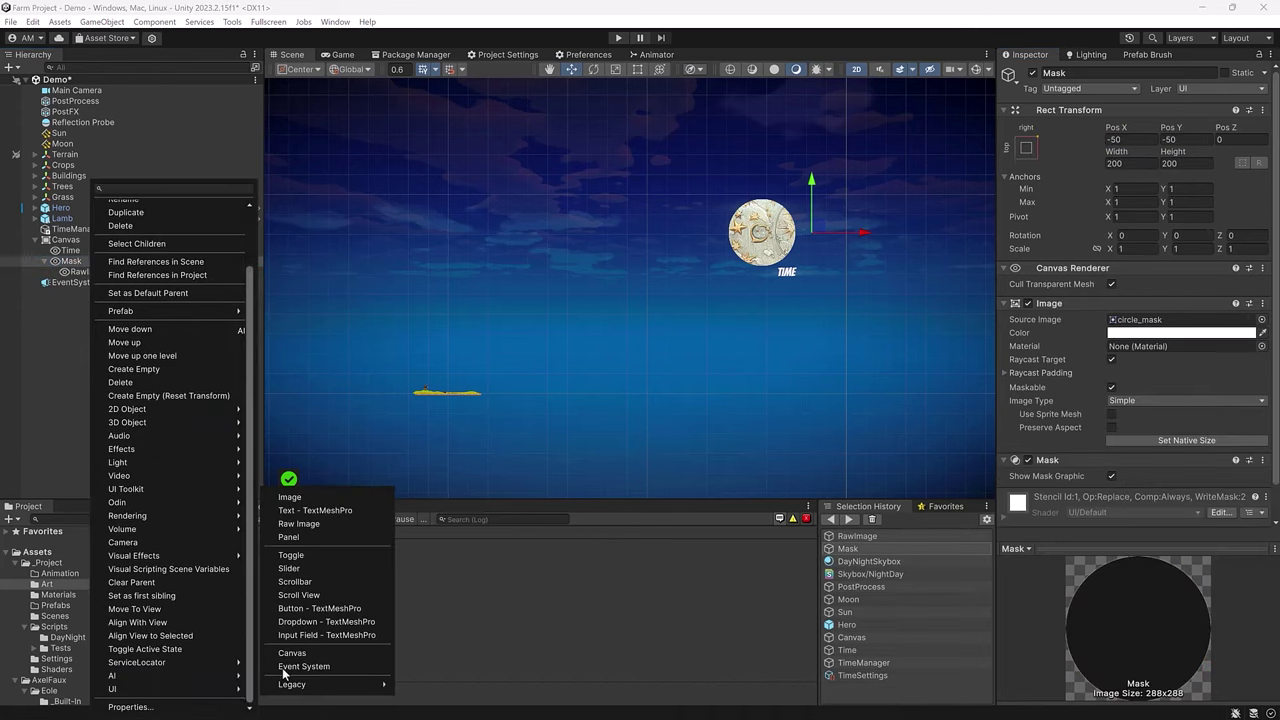
left_click(330, 498)
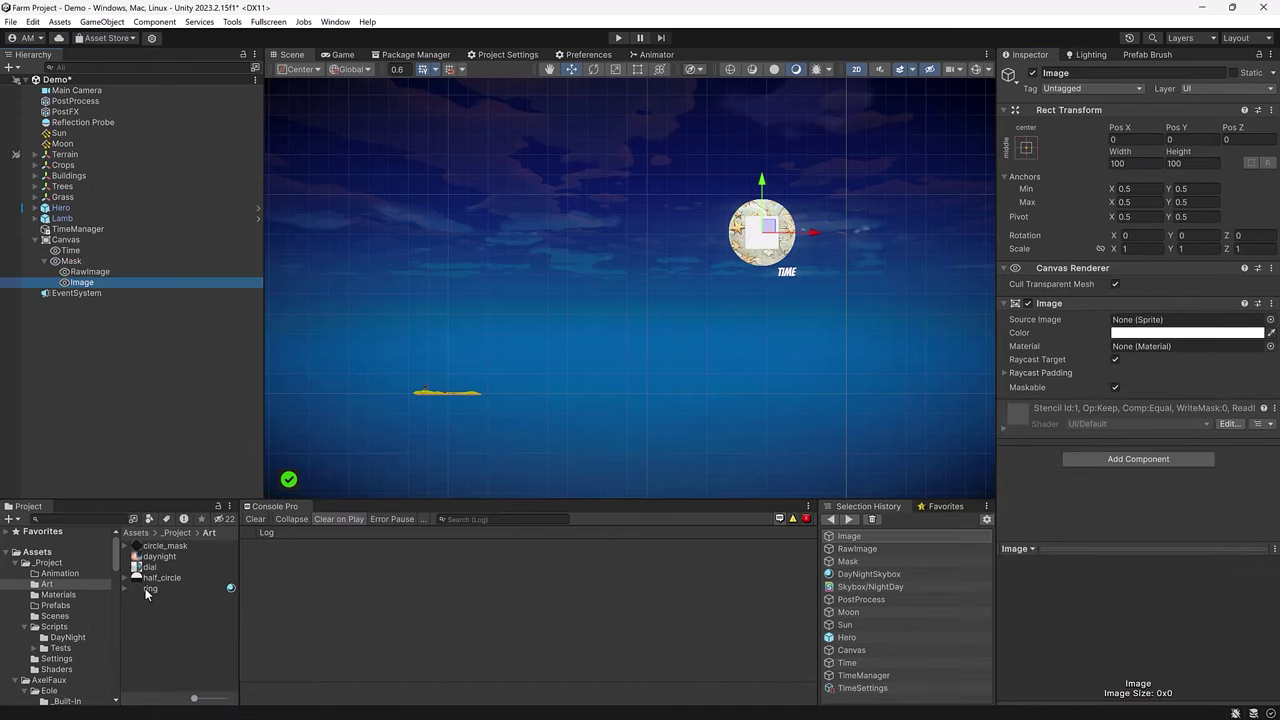
left_click_drag(150, 592, 1187, 323)
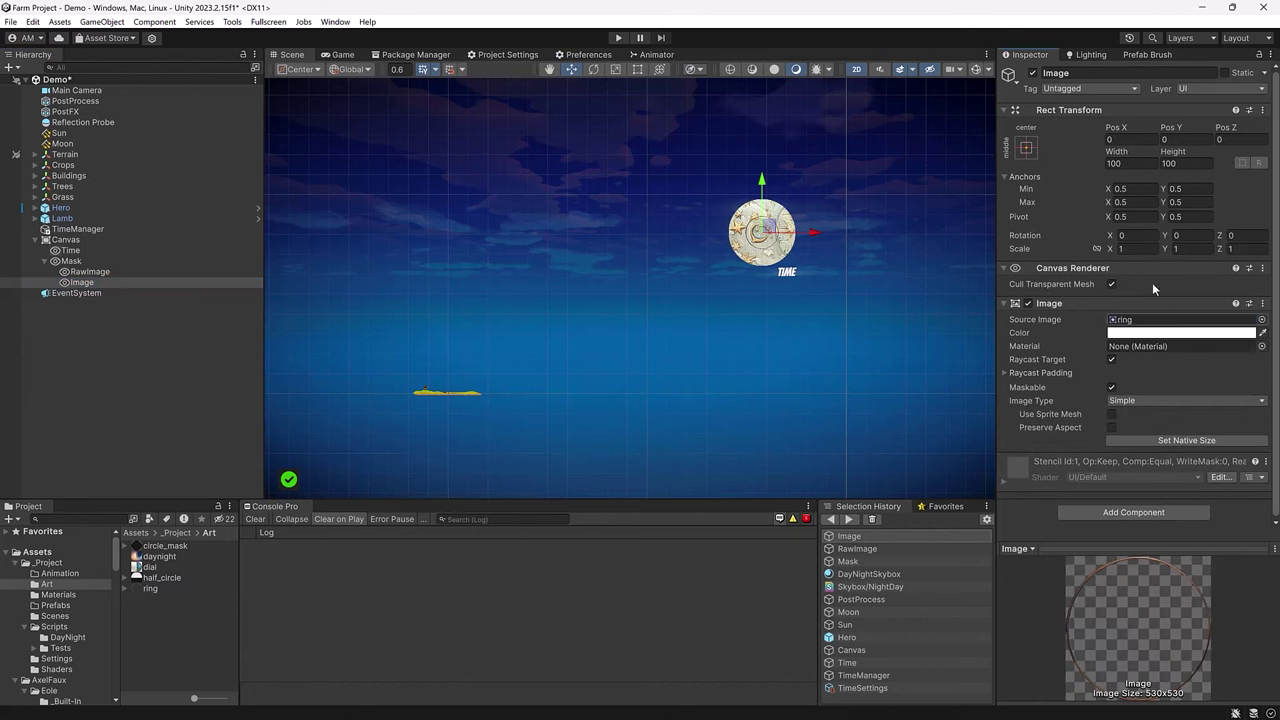
Set the ring Image's width and height to 203 so it frames the masked dial
left_click(1137, 164)
type("203")
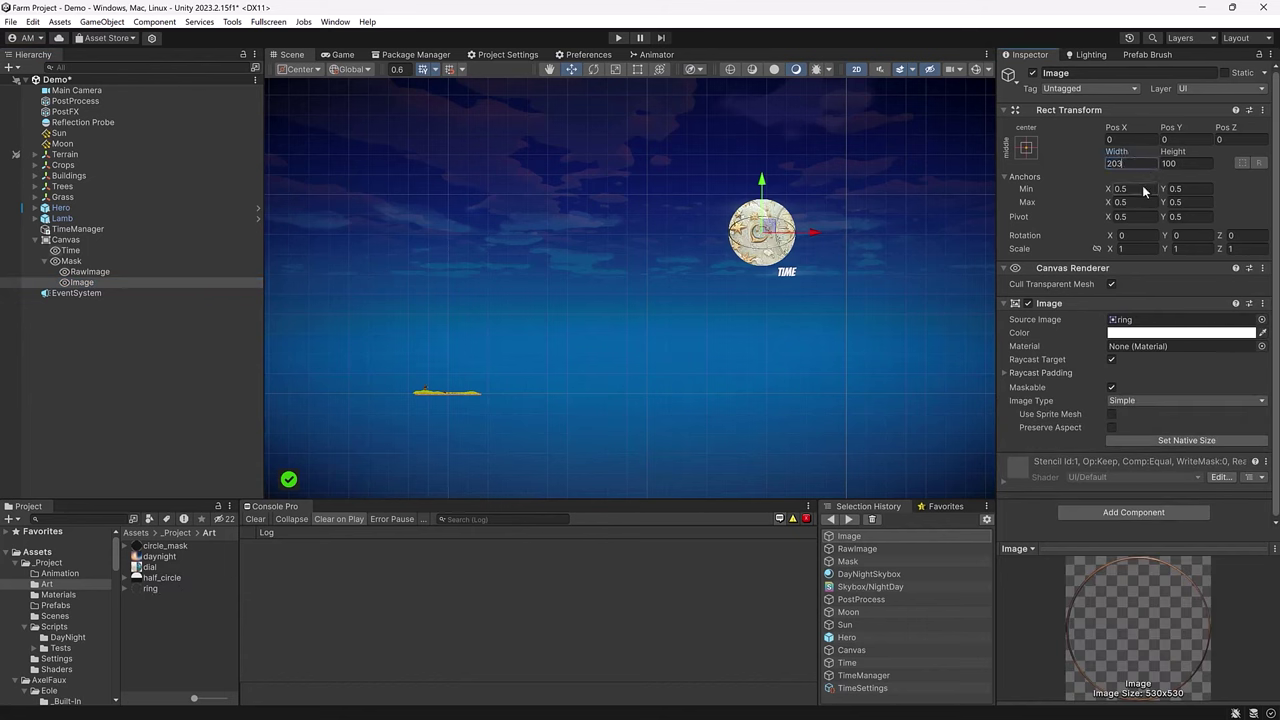
key("Tab")
type("203")
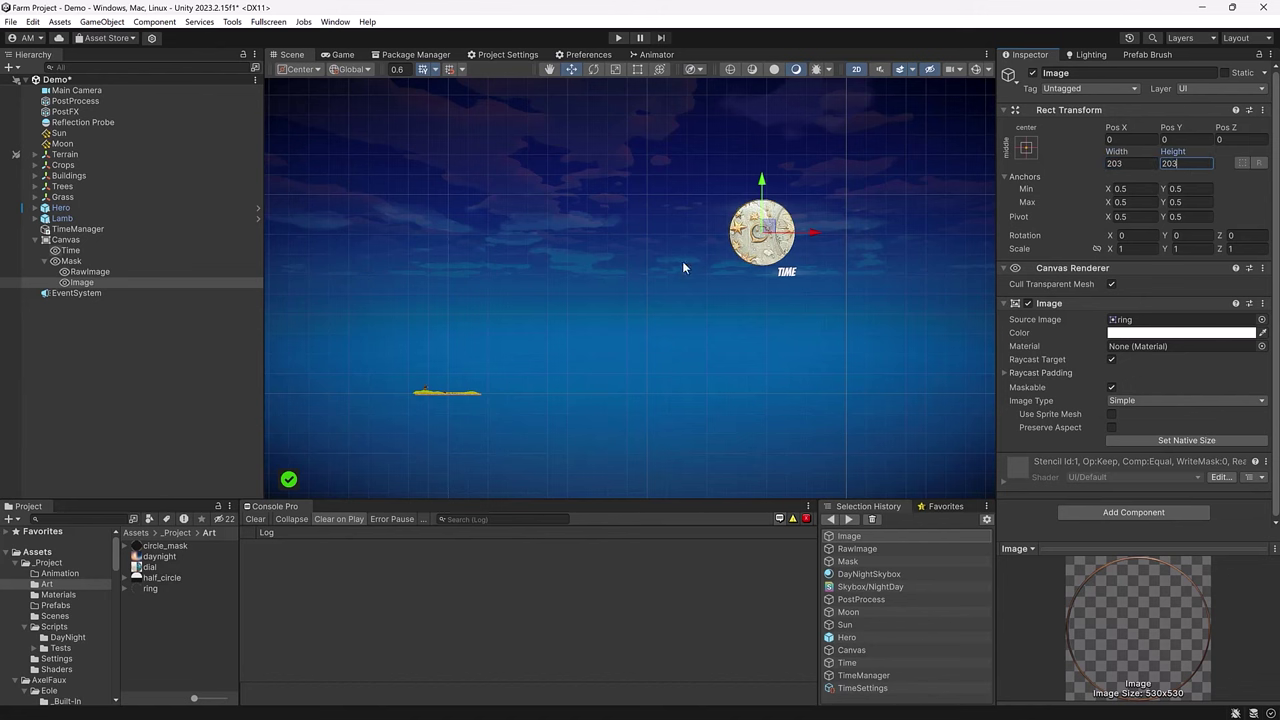
scroll(760, 206, "up", 5)
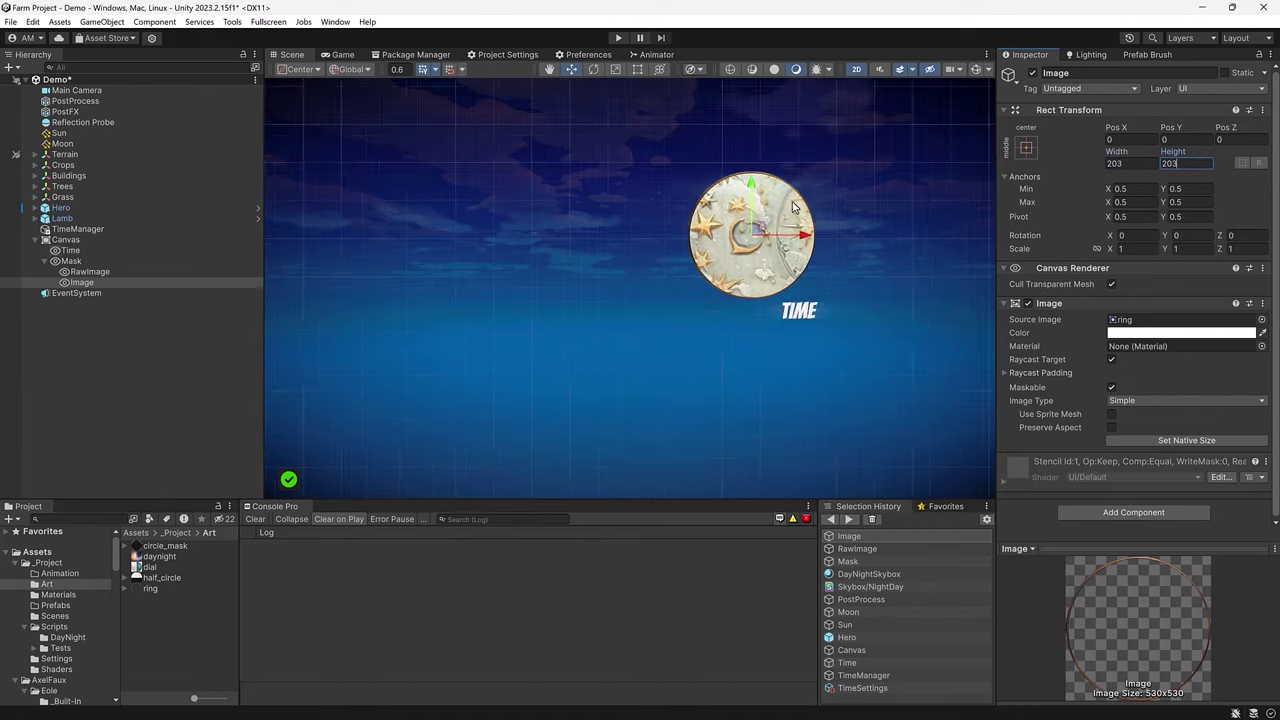
scroll(789, 208, "up", 2)
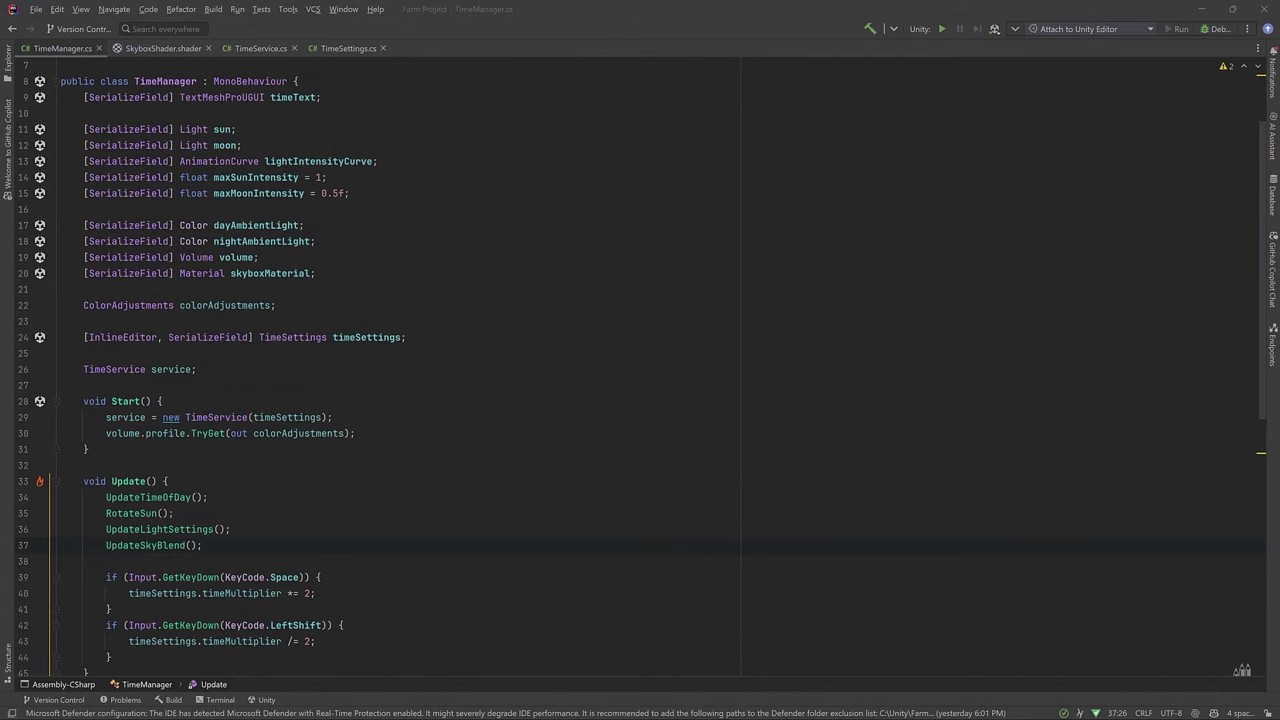
In TimeManager.cs, declare a serialized RectTransform dial and float initialDialRotation, and assign dial.rotation.eulerAngles.z to initialDialRotation in Start
left_click(316, 273)
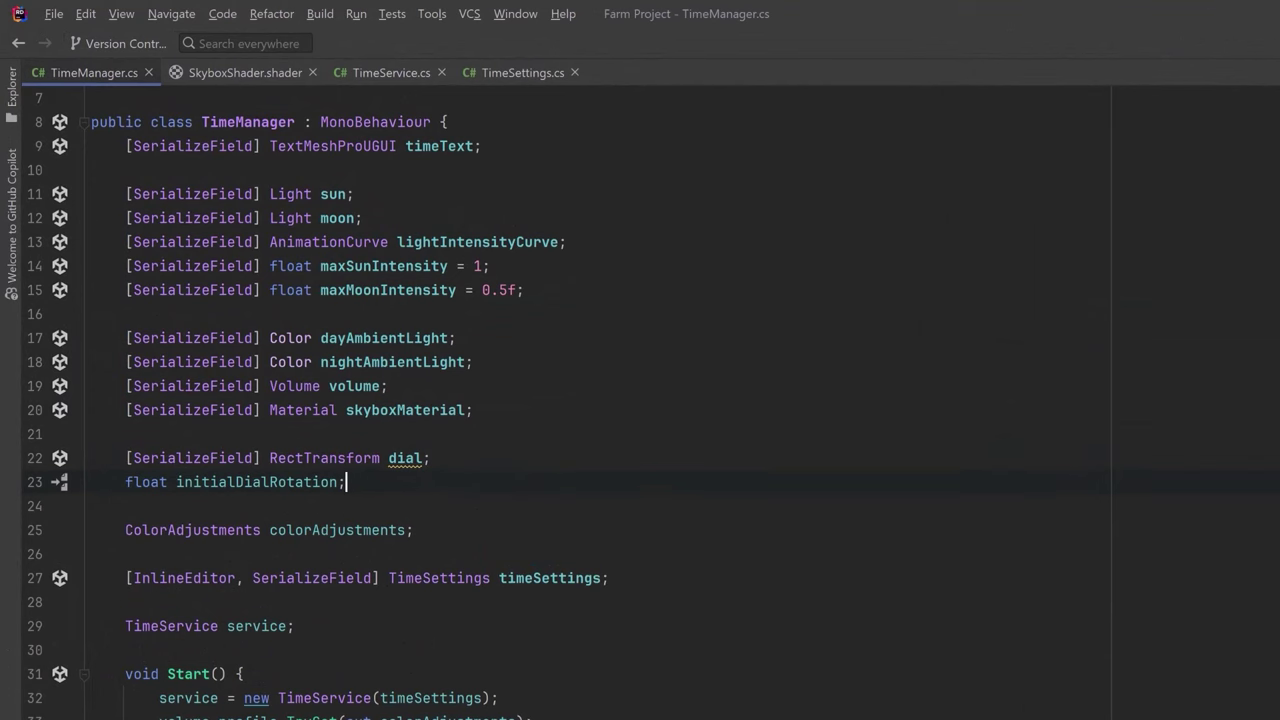
key("alt+Tab")
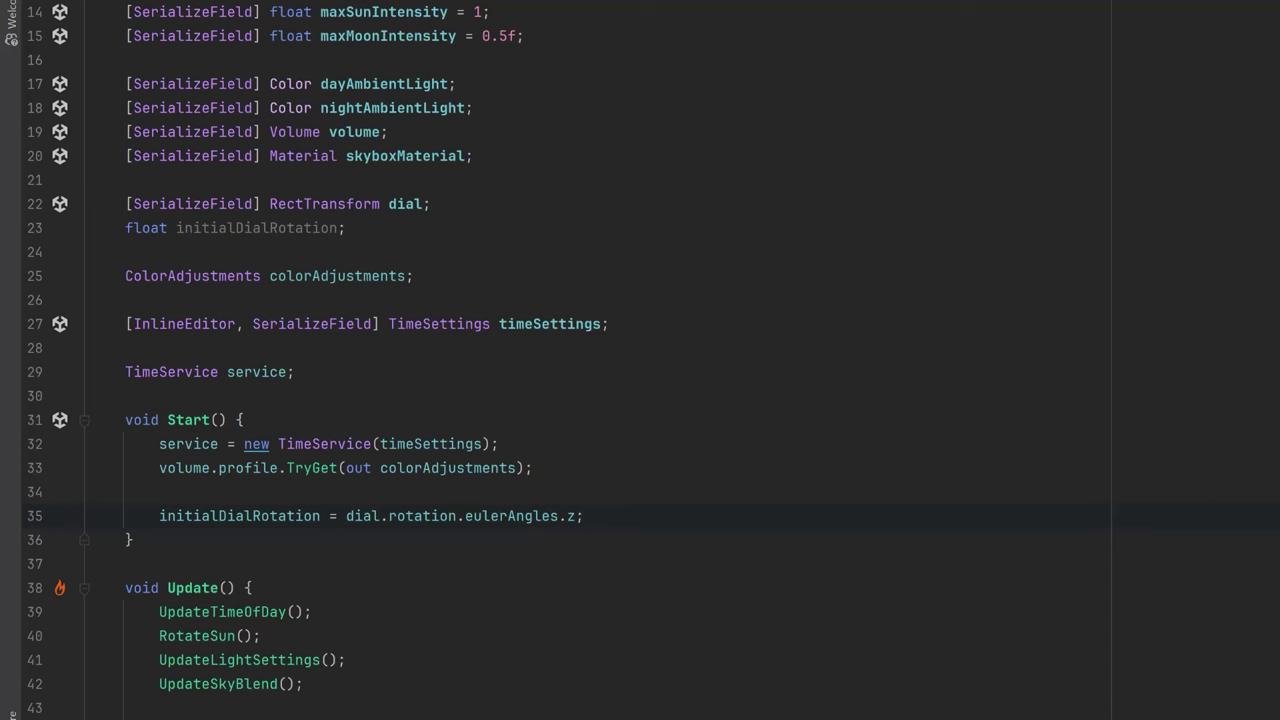
Add the line dial.rotation = Quaternion.Euler(0, 0, rotation + initialDialRotation); after the sun rotation in RotateSun
scroll(640, 400, "down", 8)
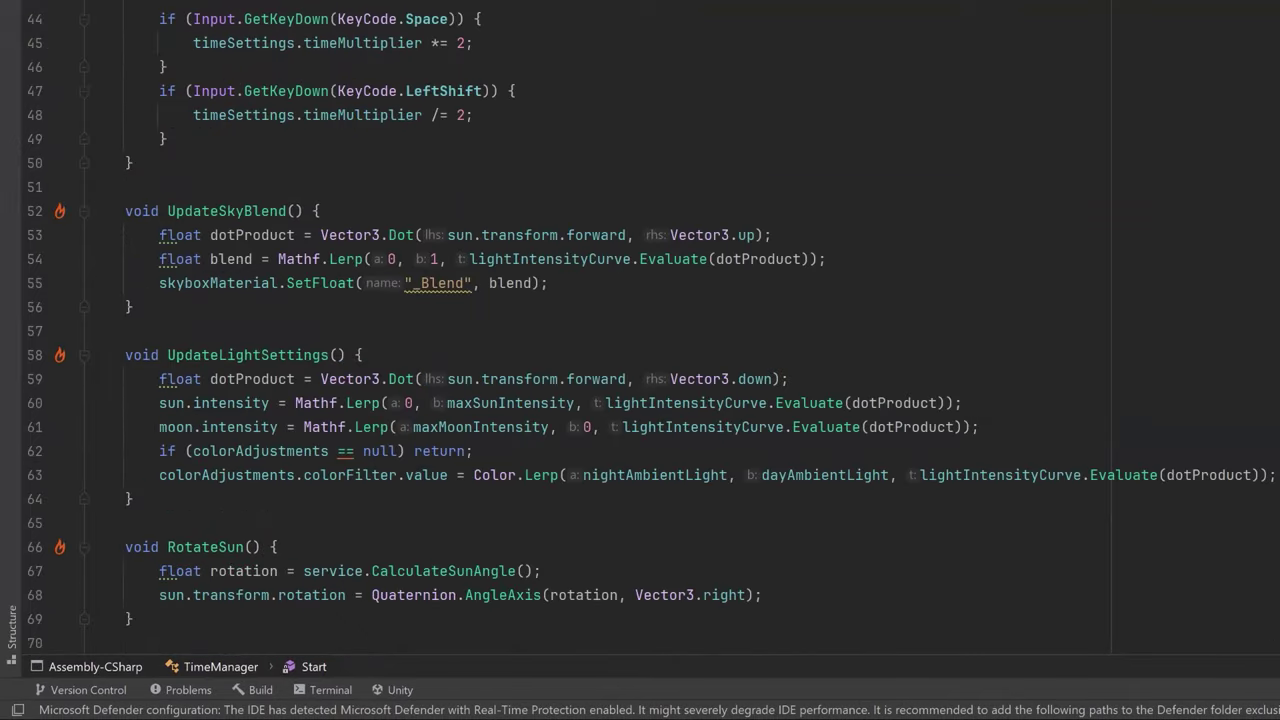
left_click(762, 595)
key("Return")
type("dial.rotation = Quaternion.Euler(0, 0, rotation + initialDialRotation);")
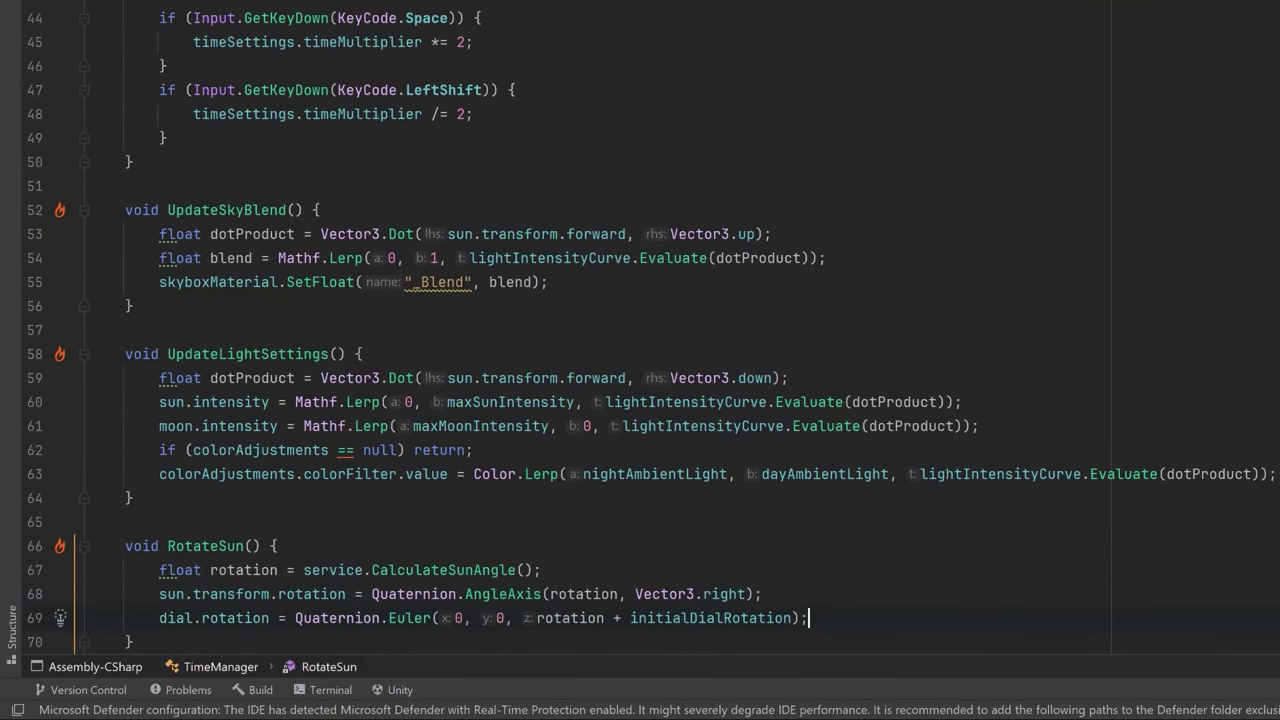
scroll(640, 360, "down", 2)
scroll(640, 330, "down", 3)
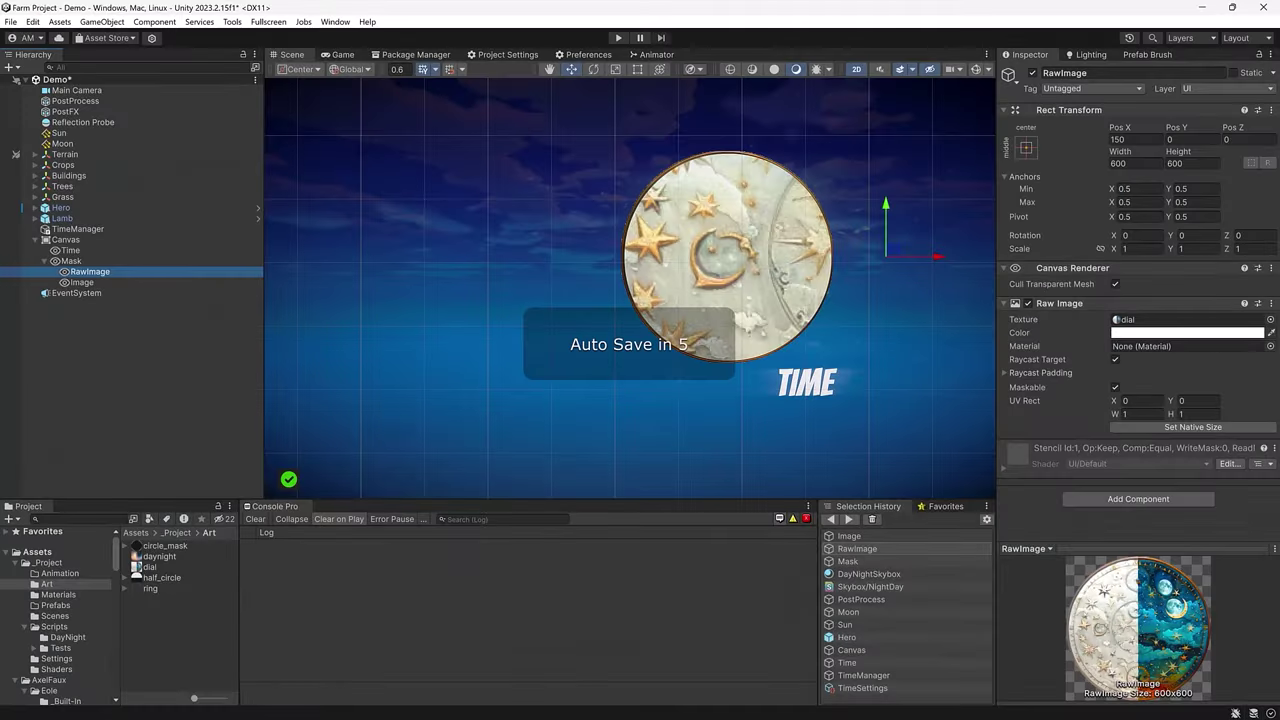
Back in Unity, set the dial RawImage's Z rotation to 90
mouse_move(1226, 235)
left_mouse_down()
mouse_move(1279, 235)
mouse_move(1219, 235)
left_mouse_up()
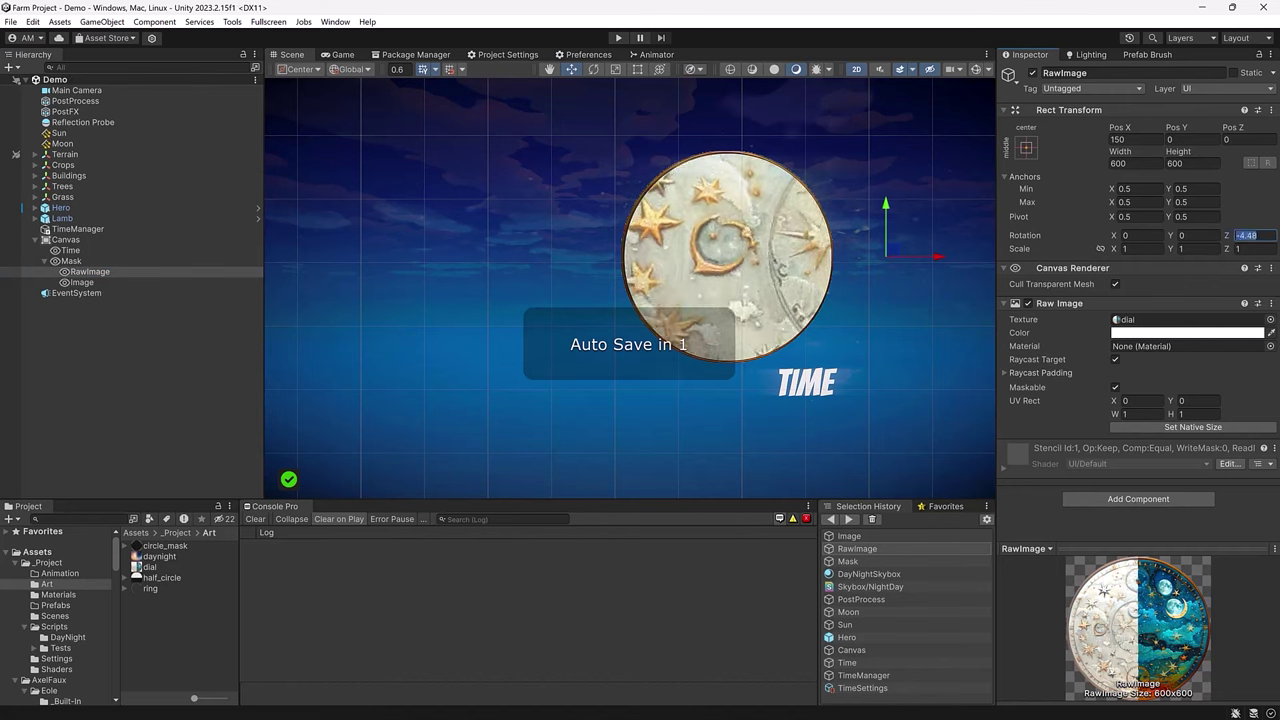
type("90")
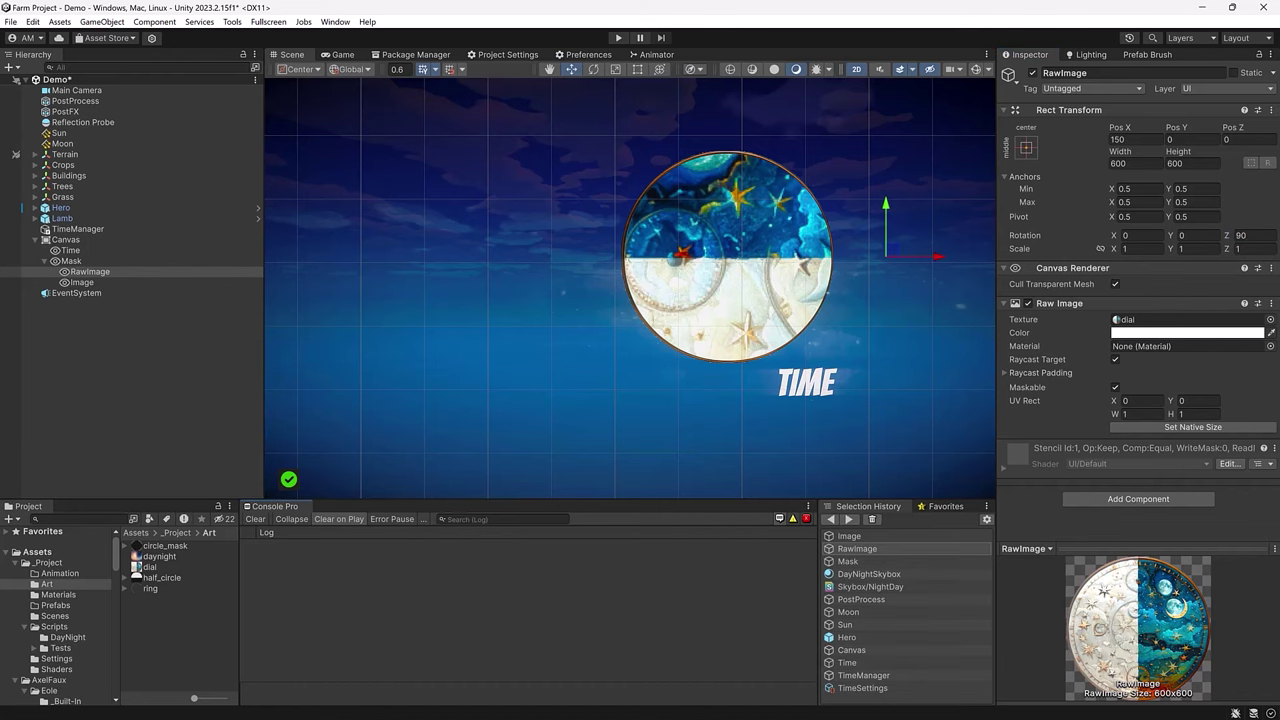
Rename the Mask's RawImage child to Dial and its ring Image child to Border
key("2")
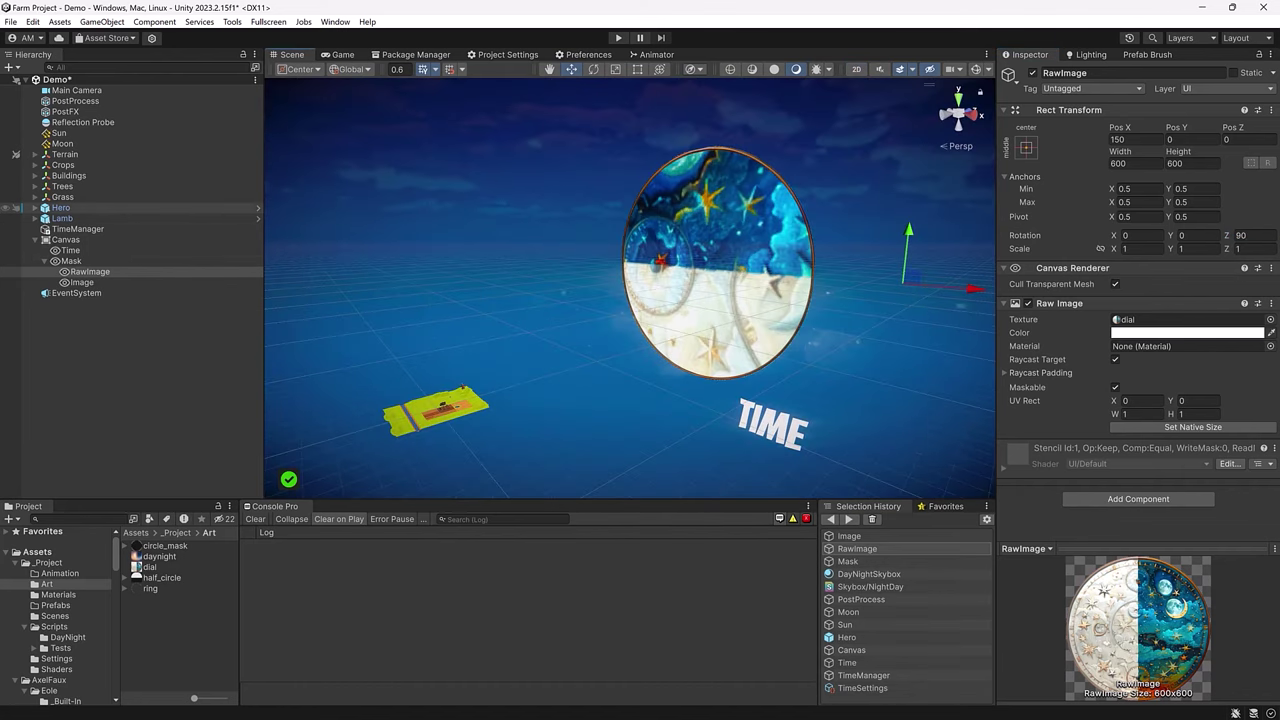
double_click(61, 207)
left_click(90, 271)
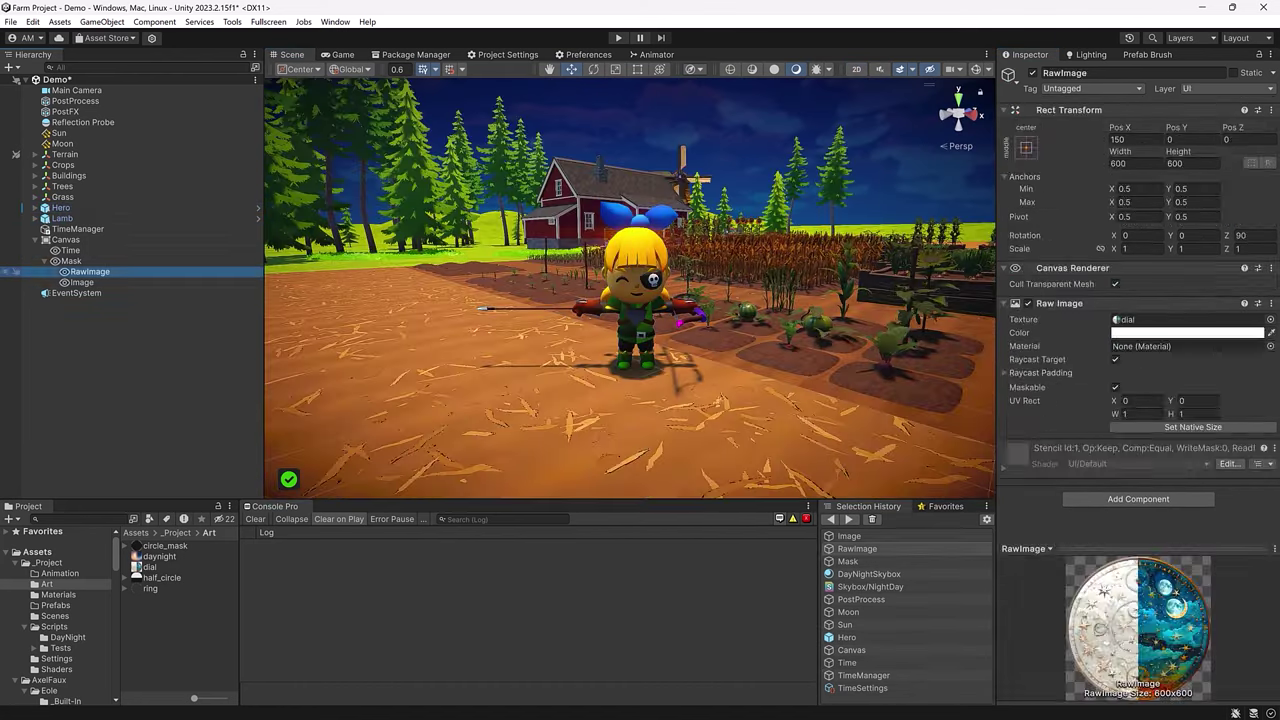
key("F2")
type("Dial")
key("Return")
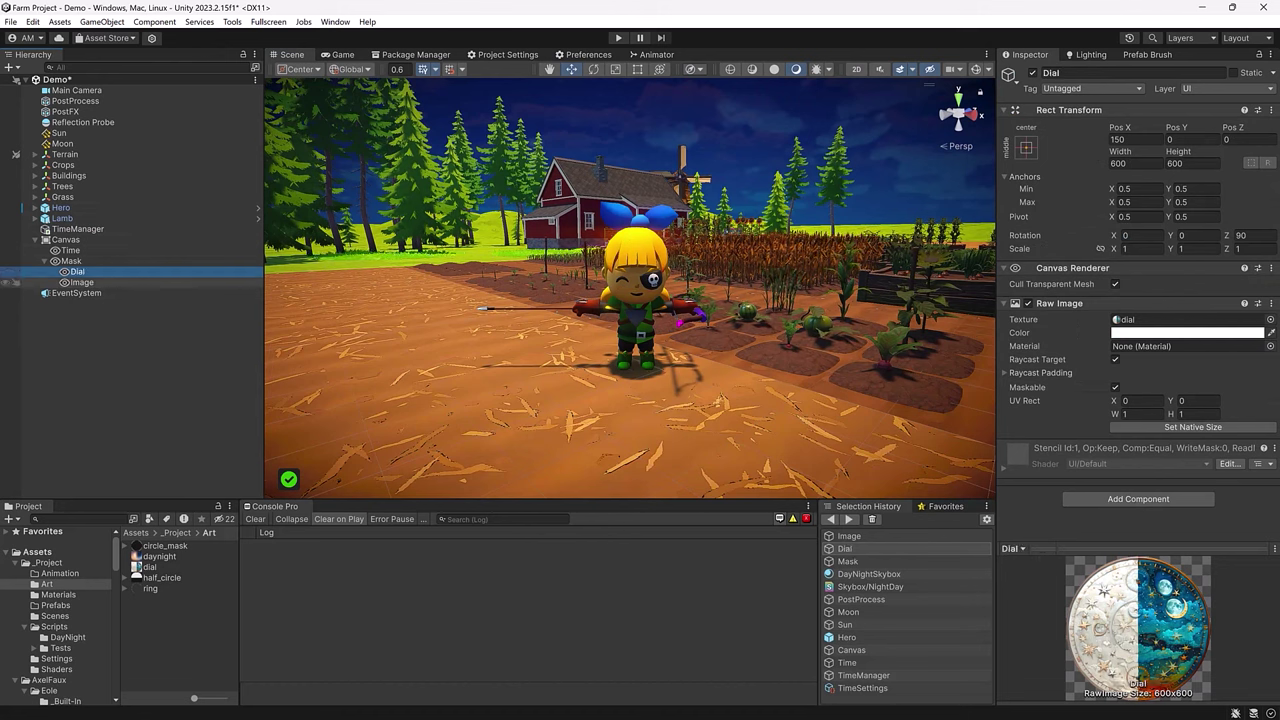
left_click(82, 282)
key("F2")
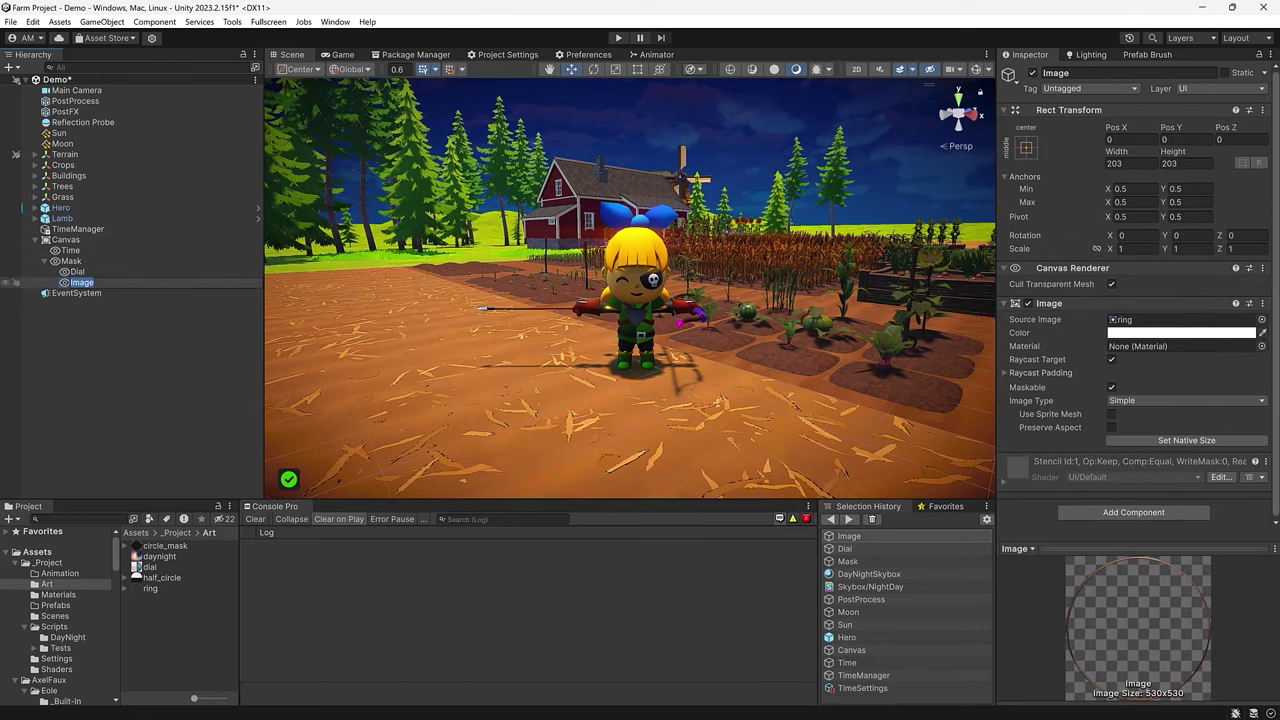
type("Border")
key("Return")
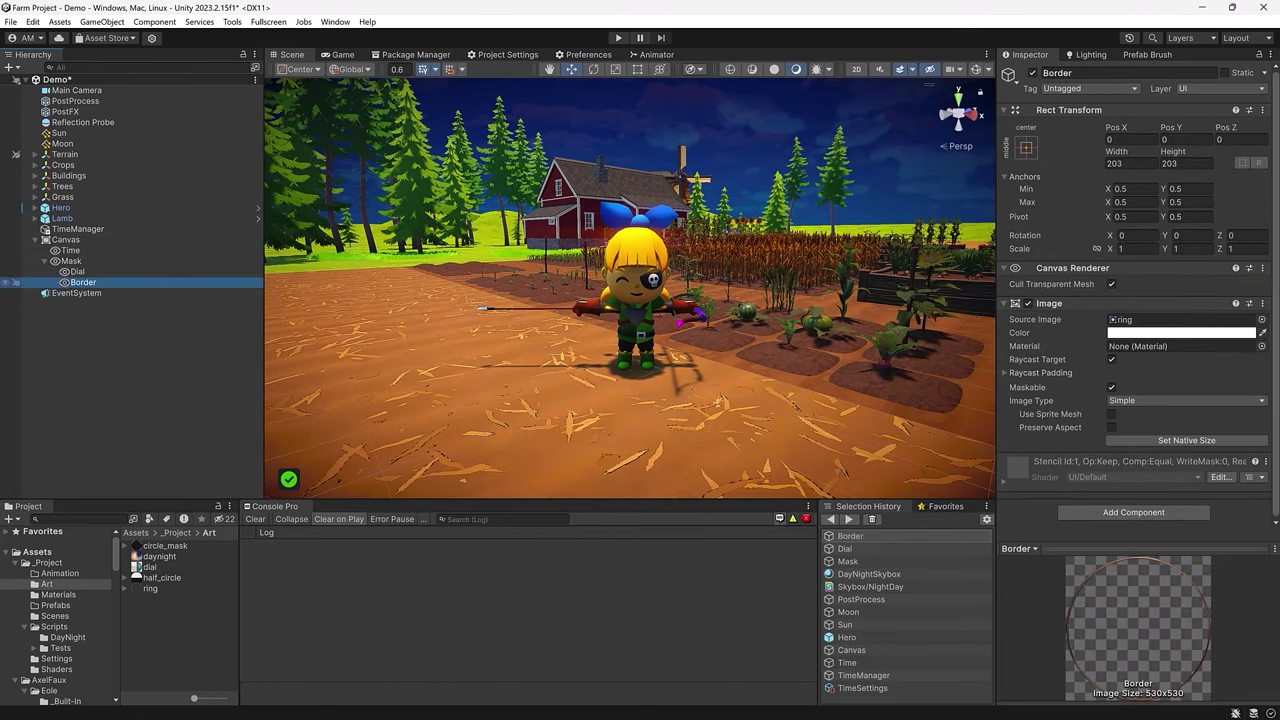
Assign the Dial object to the TimeManager's Dial reference and test its rotation in Play mode
left_click(77, 271)
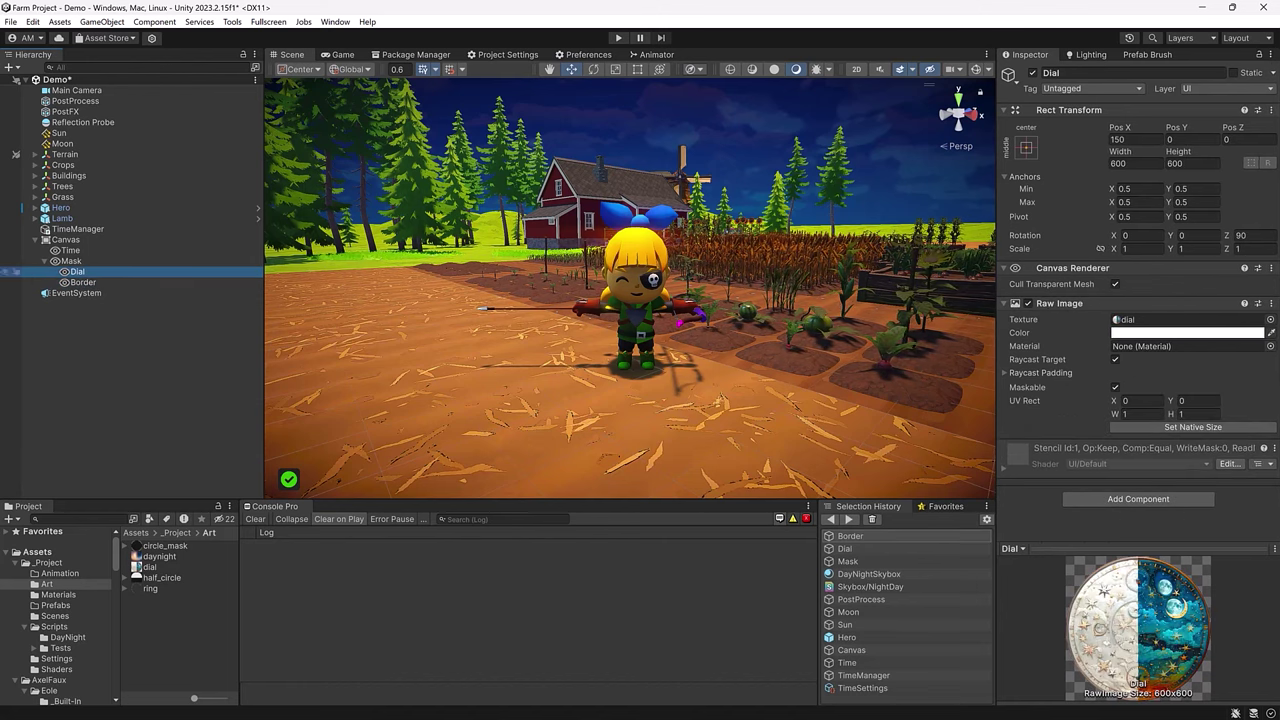
left_click(62, 218)
left_click(78, 229)
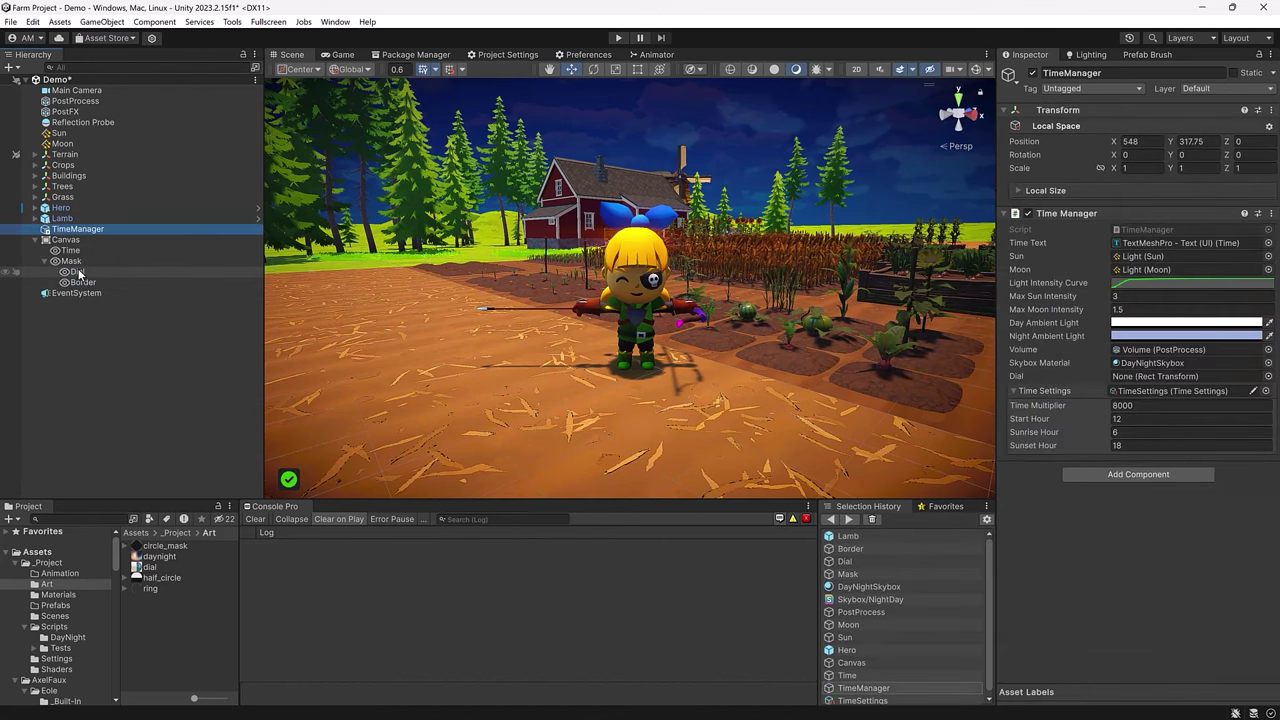
left_click_drag(79, 272, 1135, 380)
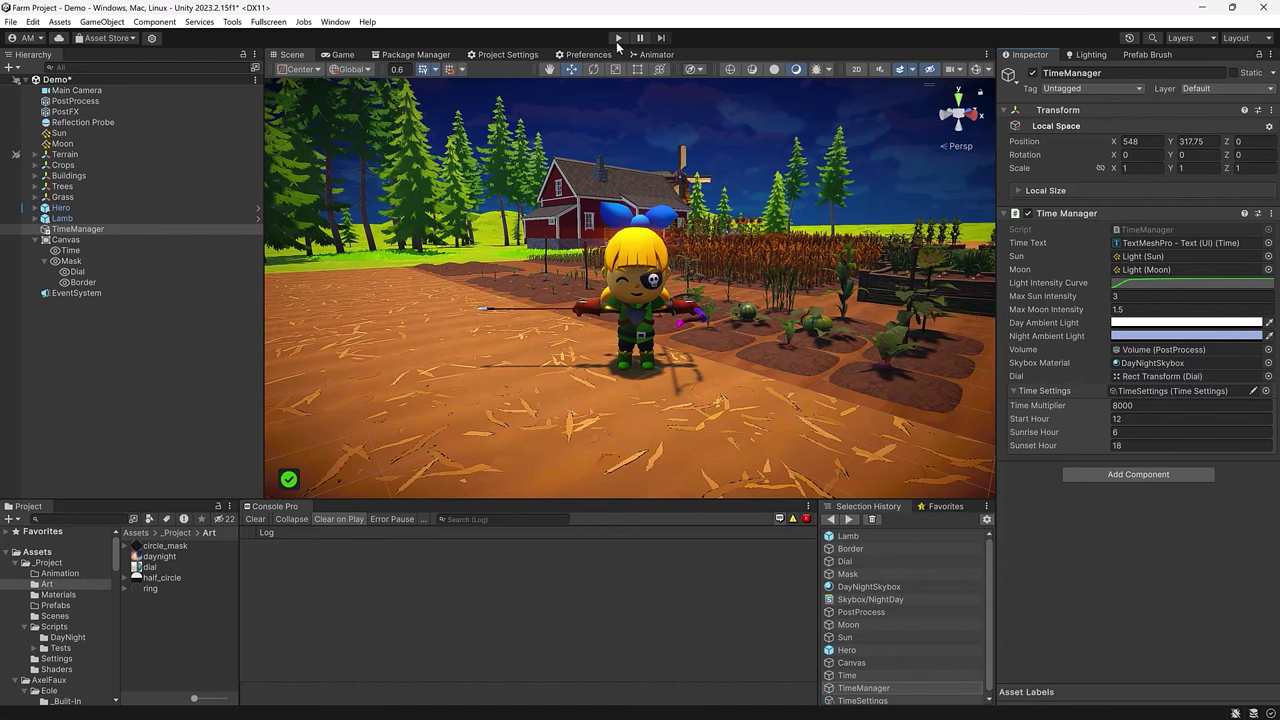
key("ctrl+p")
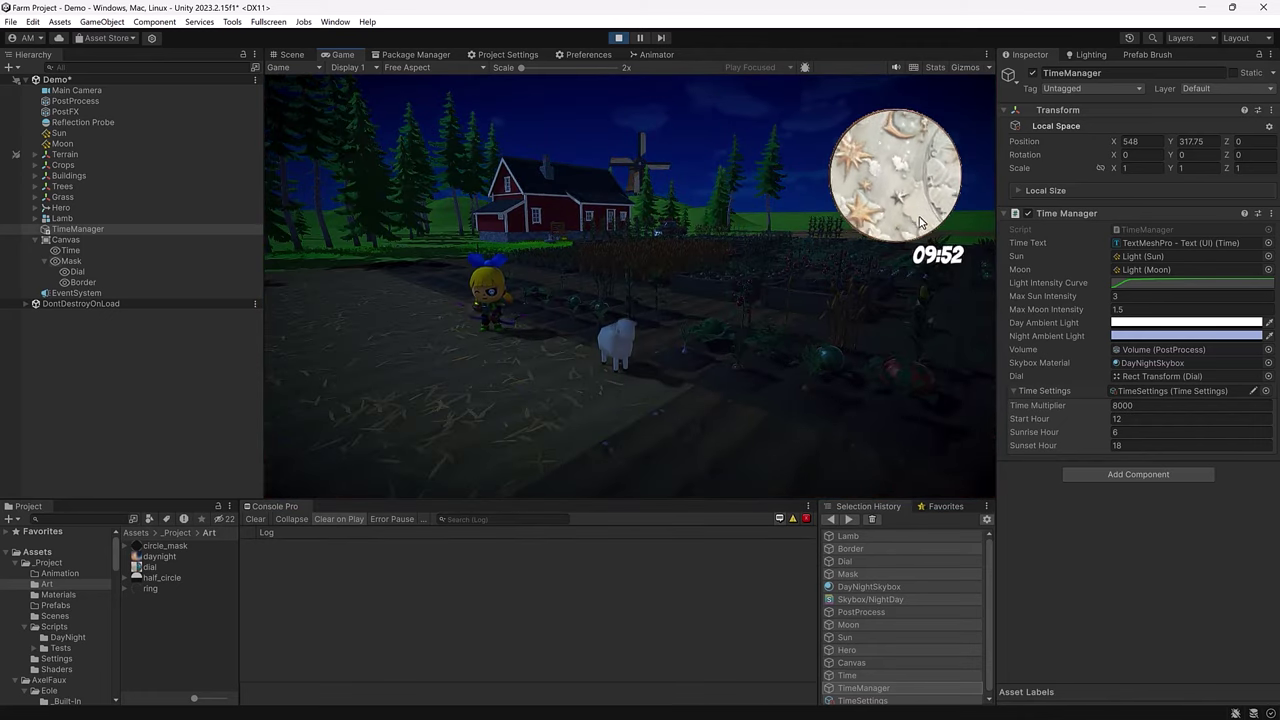
left_click(619, 38)
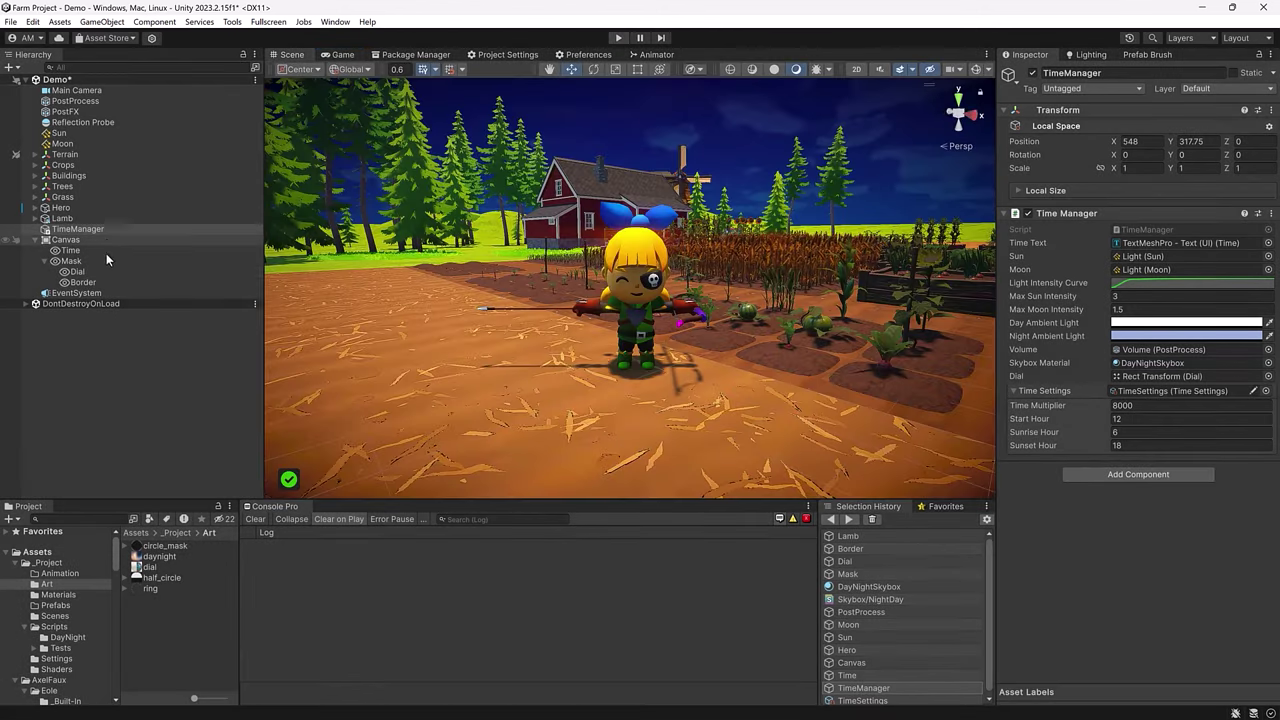
Set the Dial's Z rotation to -90 and check the day/night dial against the clock in Play mode
left_click(90, 271)
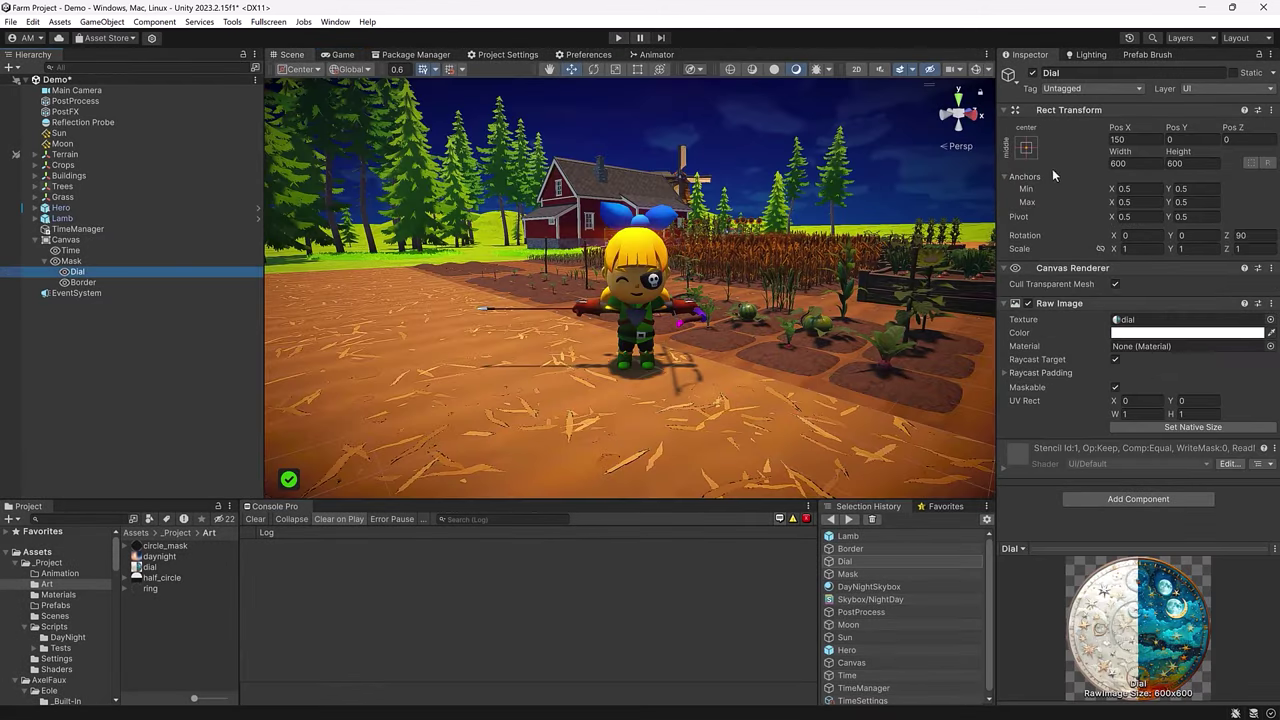
left_click(1262, 236)
type("-90")
left_click(618, 38)
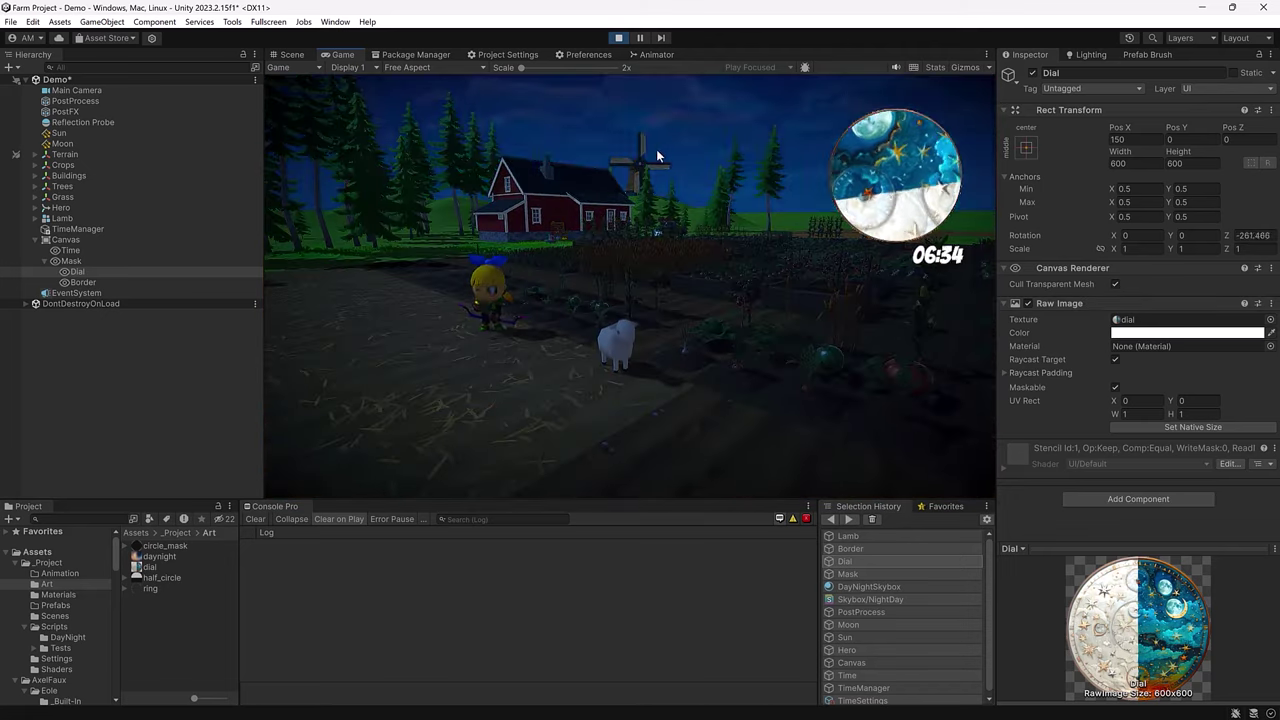
left_click(620, 38)
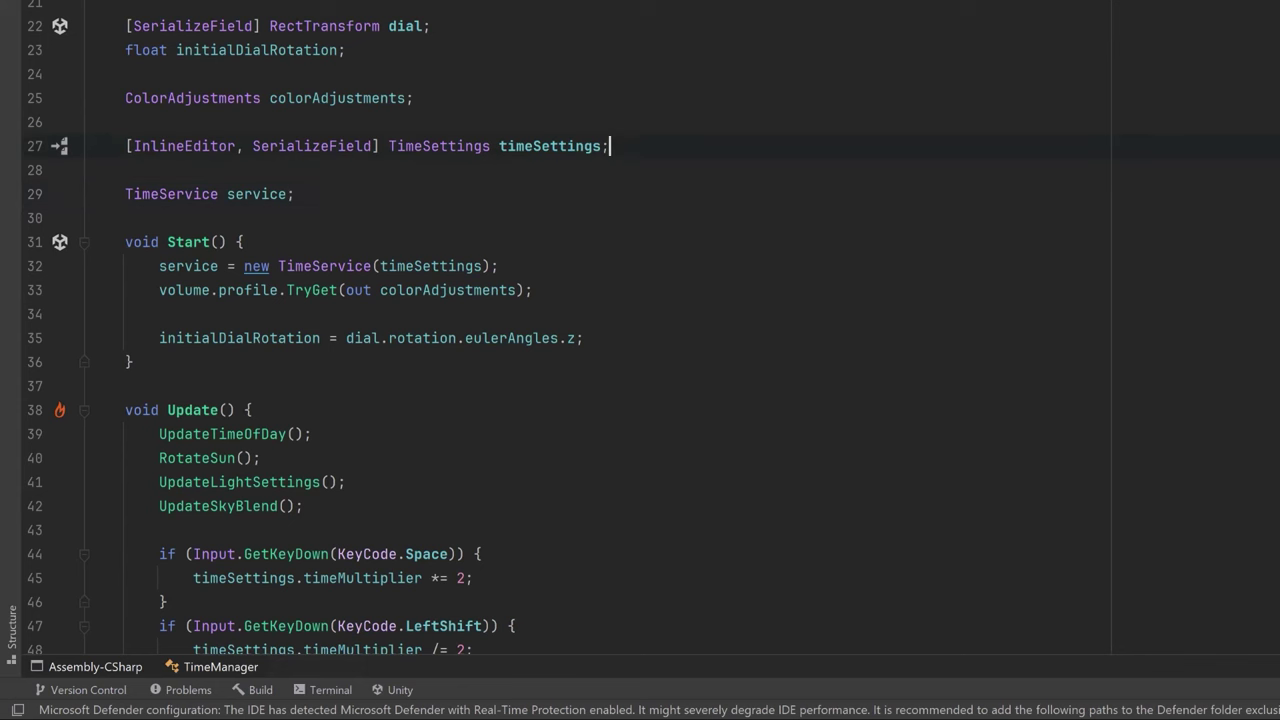
In TimeManager.cs, add public Action events OnSunrise, OnSunset and OnHourChange whose add and remove accessors forward to the service
key("Return")
key("Return")
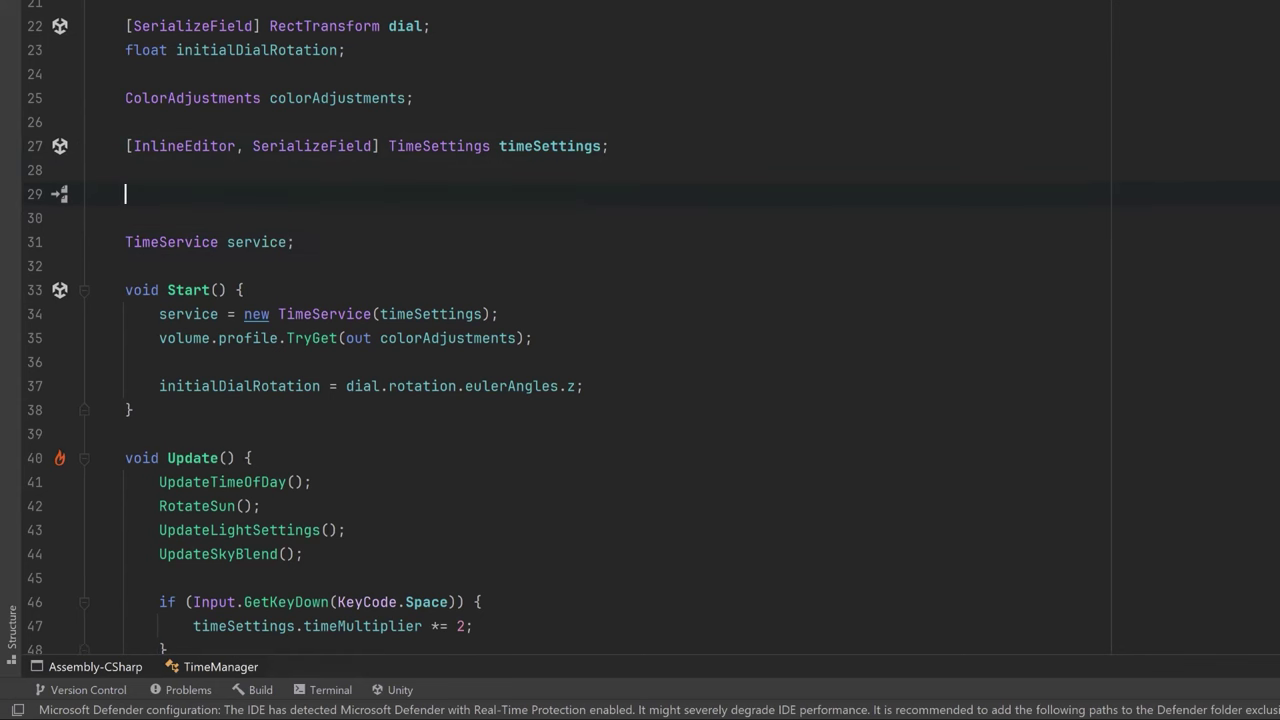
type("public event Action OnSunrise {     add => service.OnSunrise += value;     remove => service.OnSunrise -= value; }  public event Action OnSunset {     add => service.OnSunset += value;     remove => service.OnSunset -= value; }  public event Action OnHourChange {     add => service.OnHourChange += value;     remove => service.OnHourChange -= value; }")
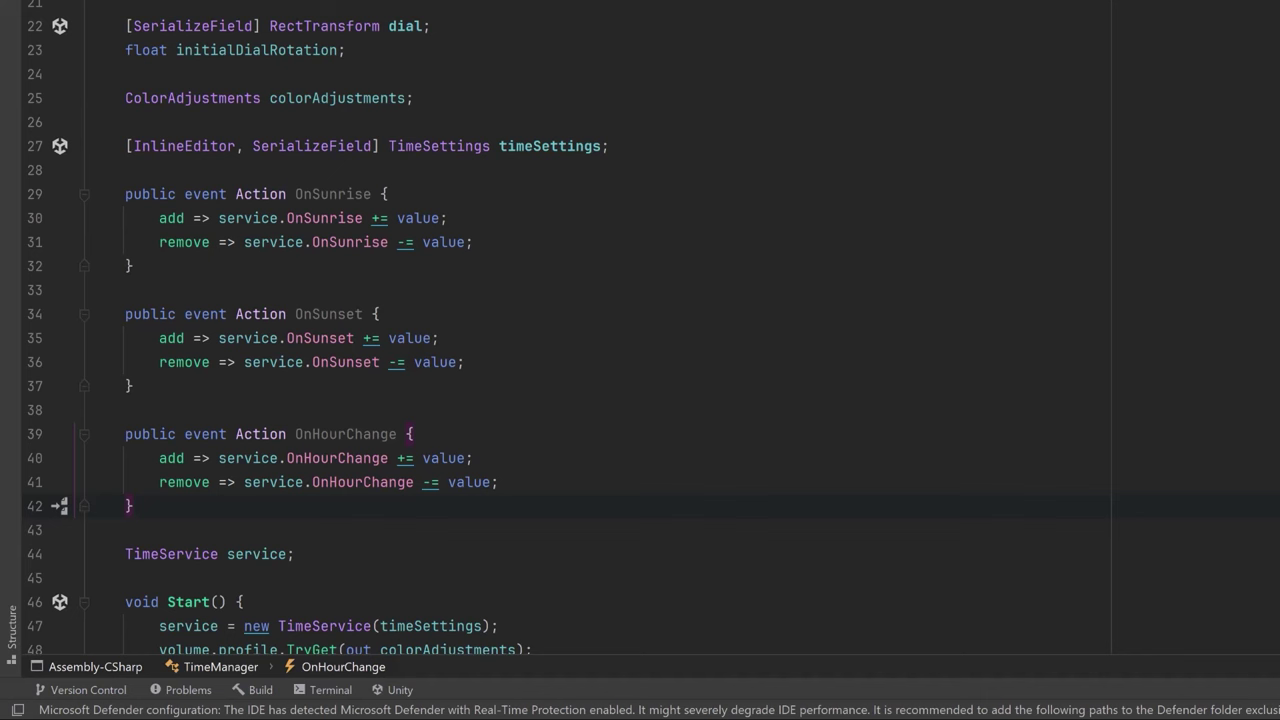
In Start, subscribe Debug.Log handlers to OnSunrise, OnSunset and OnHourChange with the messages "Sunrise", "Sunset" and "Hour change"
scroll(640, 328, "down", 7)
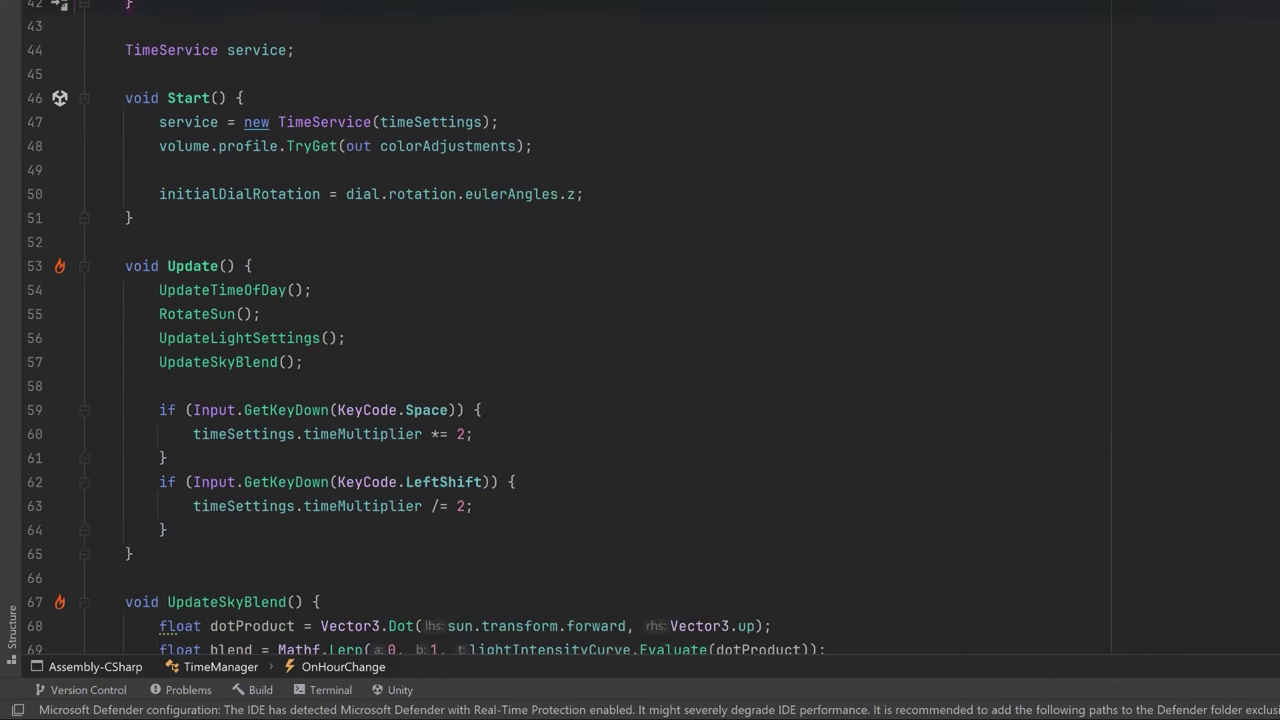
left_click(533, 146)
type("OnSunrise += () => Debug.Log(\"Sunrise\"); OnSunset += () => Debug.Log(\"Sunset\"); OnHourChange += () => Debug.Log(\"Hour change\");")
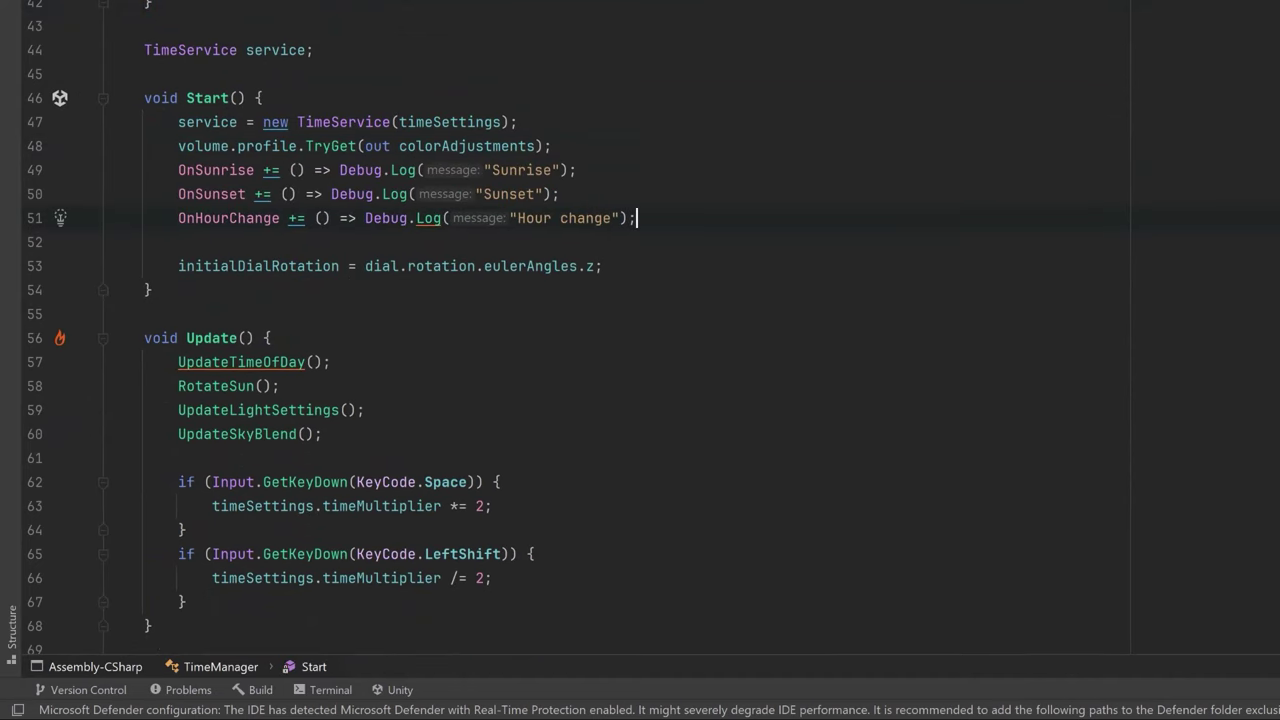